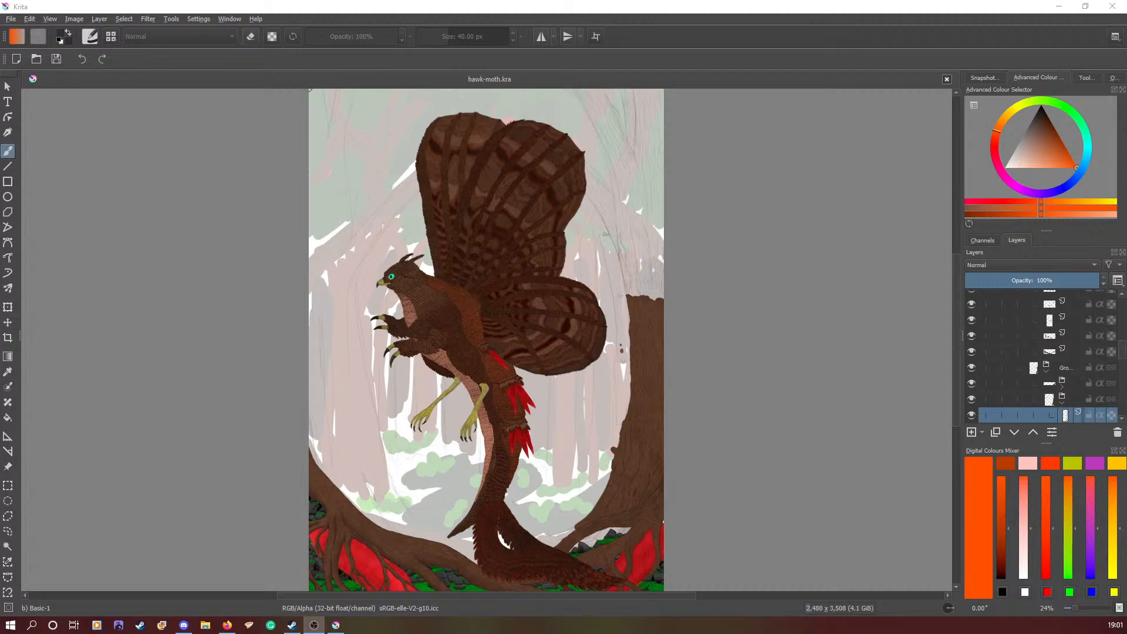
- Bring the unfinished upper edge of the brown tree trunk into view at 200% zoom and switch to full screen mode
left_click_drag(955, 322, 954, 298)
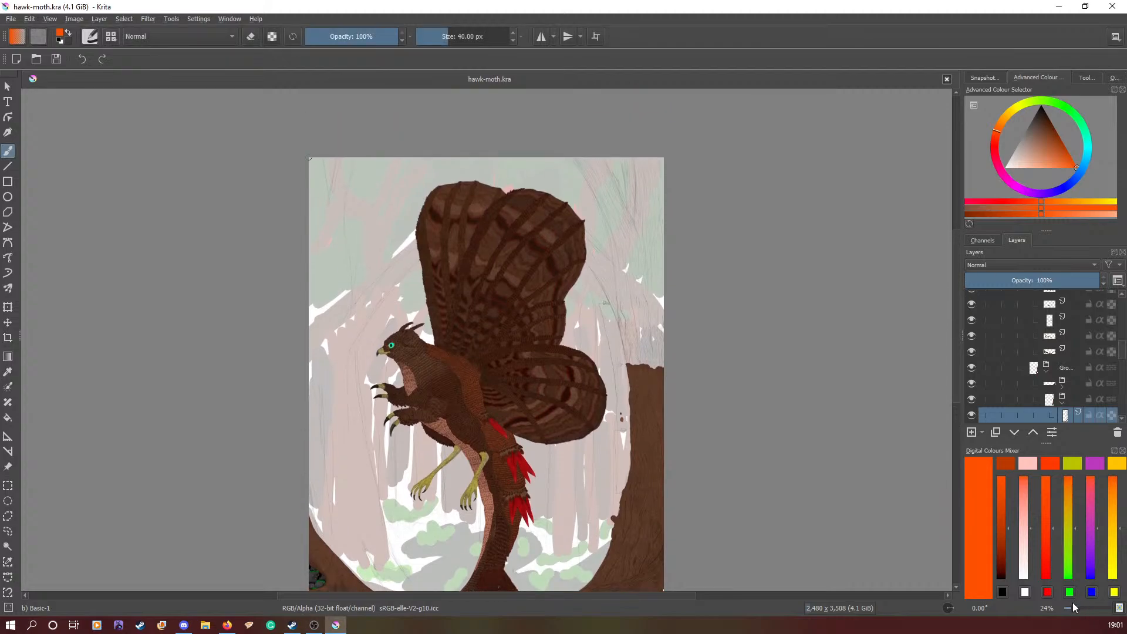
left_click_drag(1073, 608, 1083, 610)
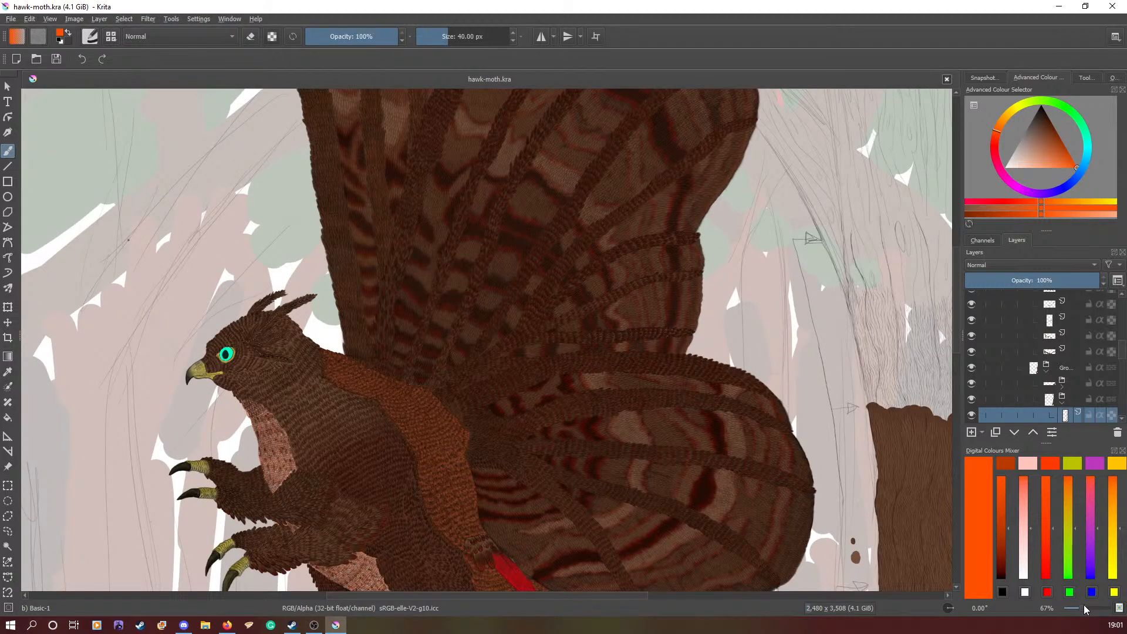
left_click_drag(546, 596, 648, 594)
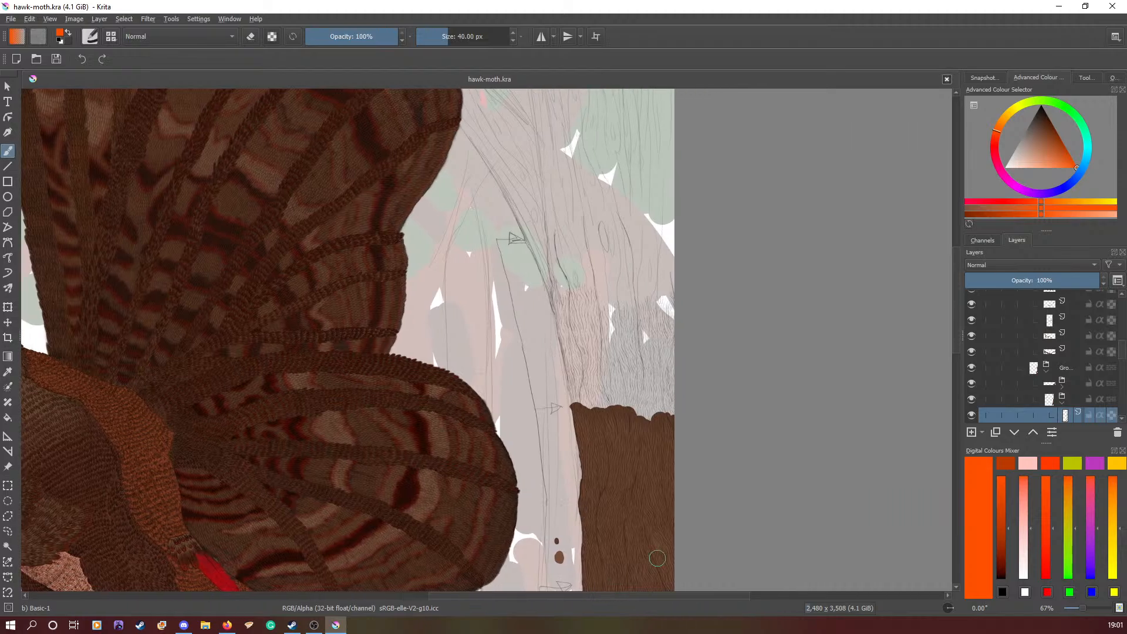
left_click_drag(1069, 604, 1087, 608)
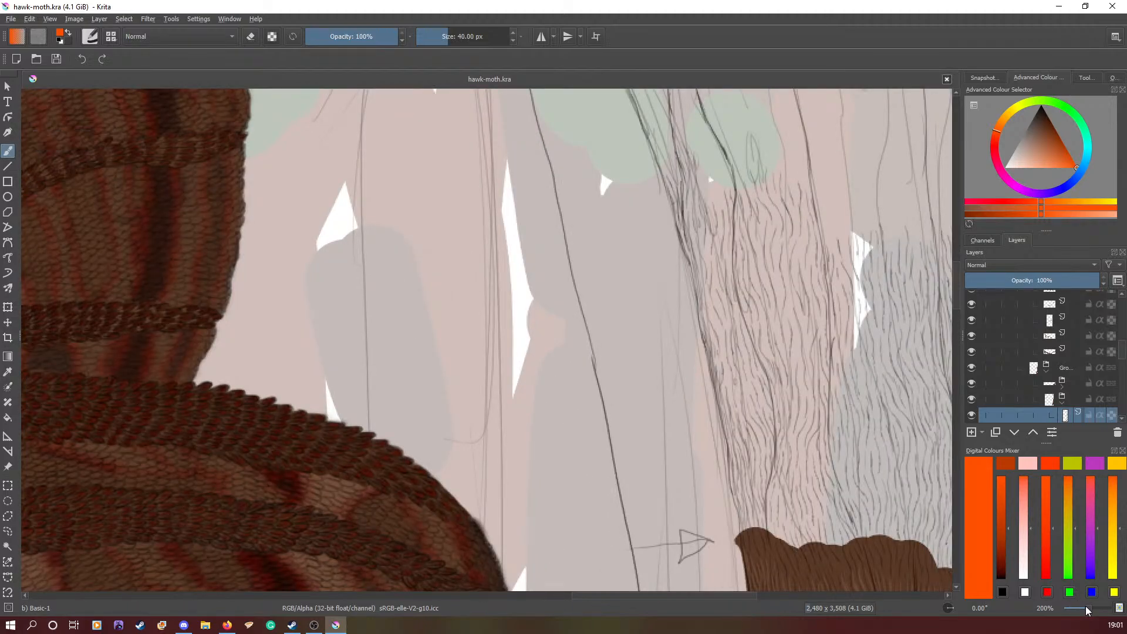
left_click_drag(612, 599, 653, 597)
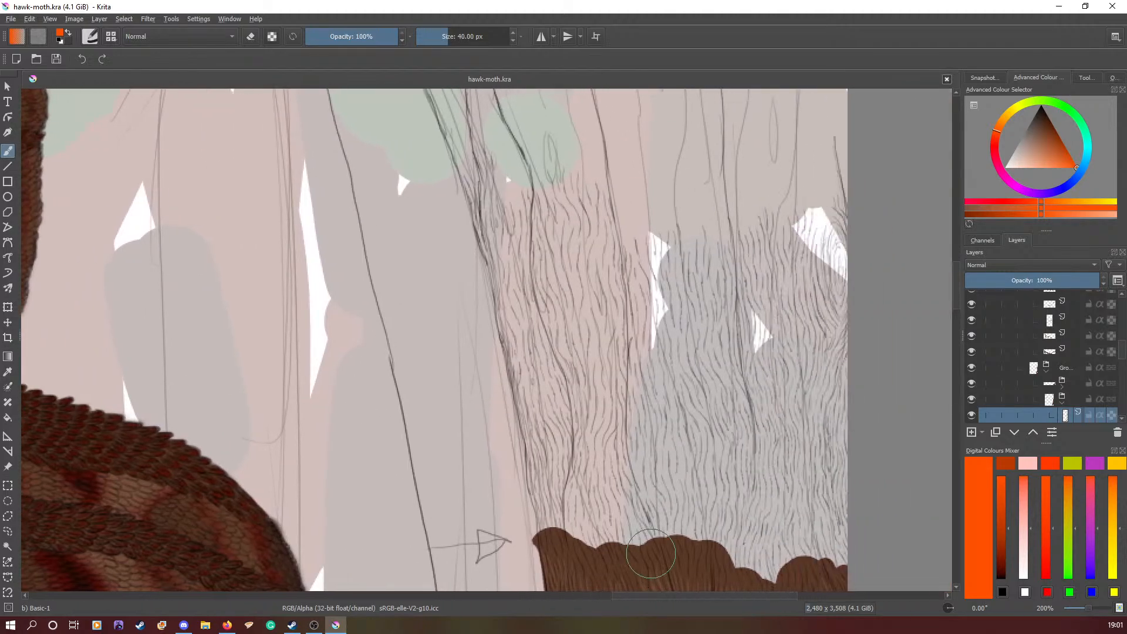
left_click(50, 19)
left_click(54, 44)
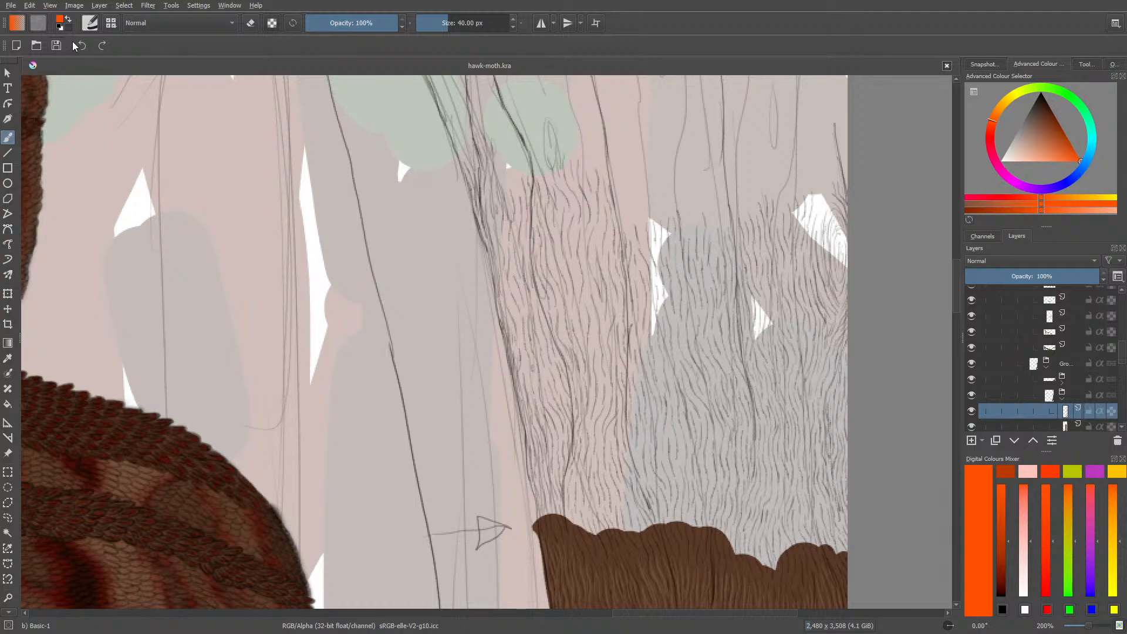
- Sample the trunk's dark brown as the paint colour and return to the freehand brush
left_click(90, 23)
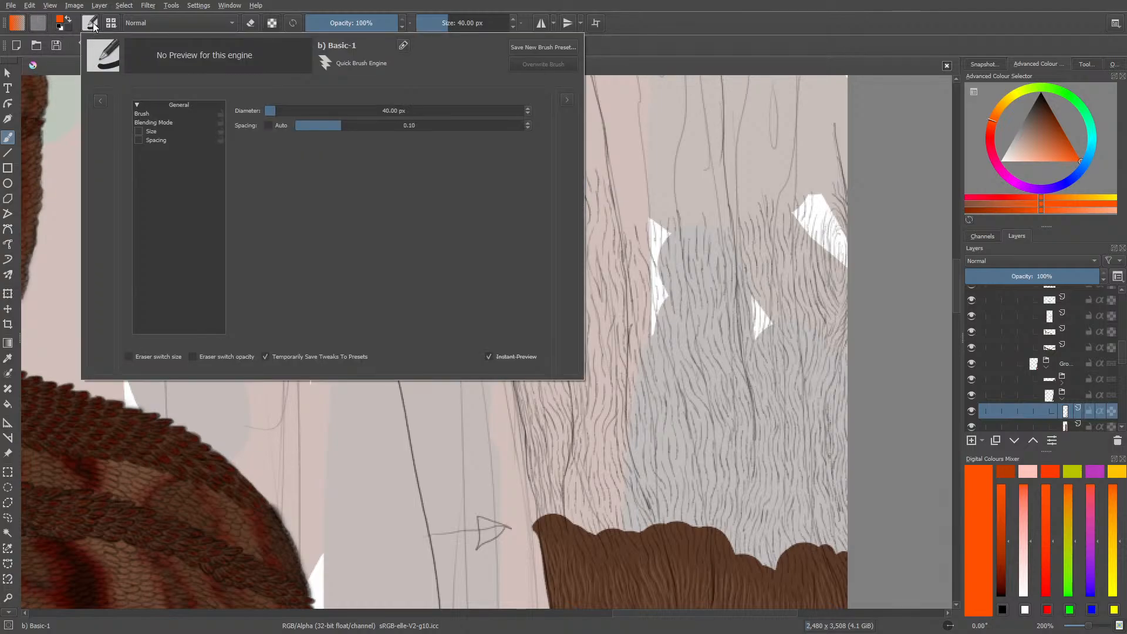
left_click(101, 101)
left_click(101, 99)
right_click(393, 504)
left_click(6, 357)
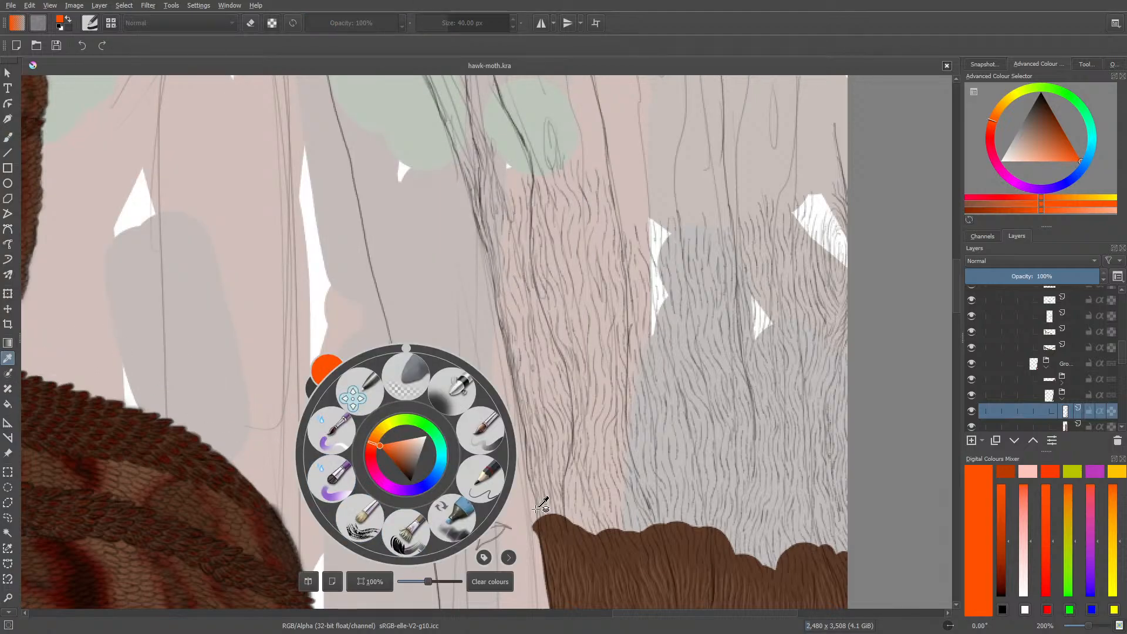
left_click(585, 536)
left_click(579, 523)
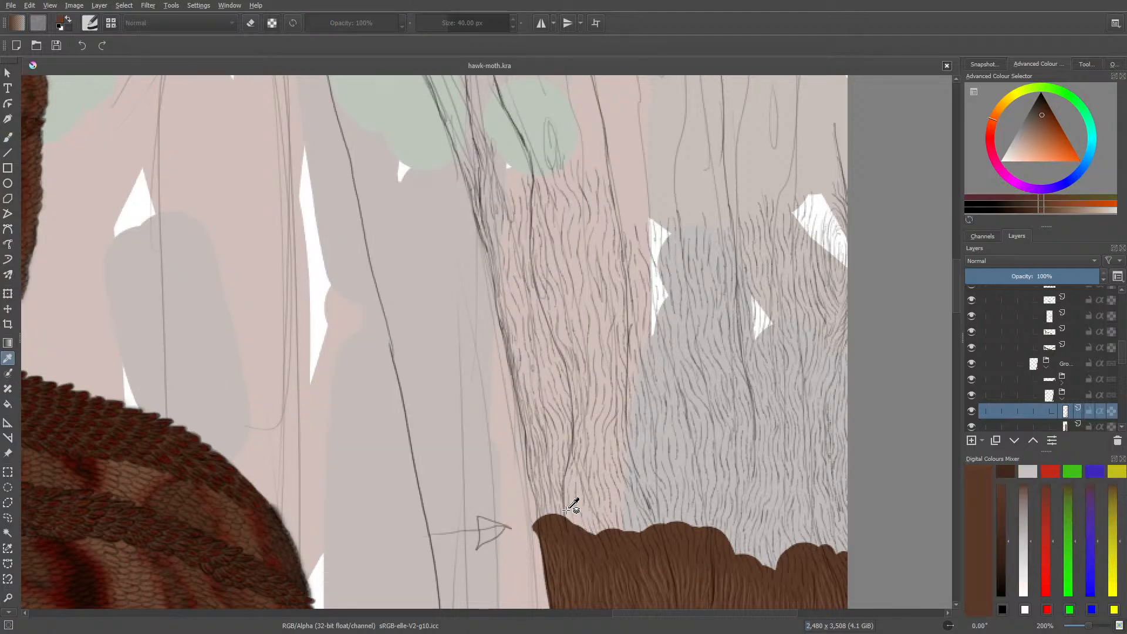
left_click(11, 140)
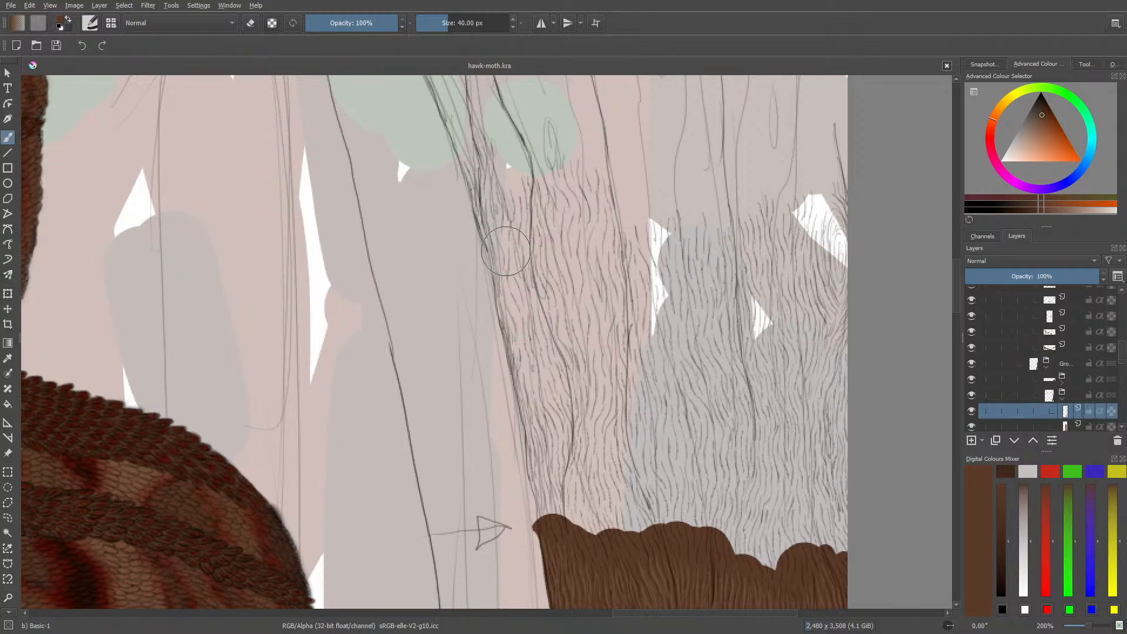
- Select the trunk's base colour layer and extend its brown fill upward across the bark-lined area with the 40 px Basic-1 brush
scroll(956, 298, "up", 1)
mouse_move(956, 294)
left_mouse_down()
mouse_move(948, 266)
mouse_move(957, 297)
left_mouse_up()
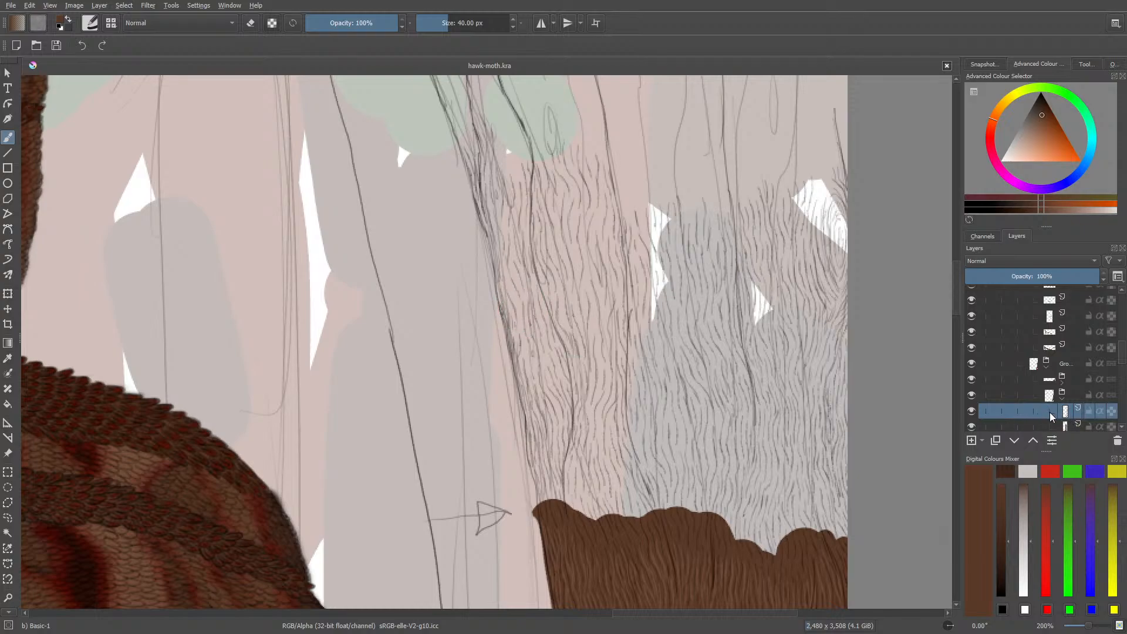
left_click(1064, 420)
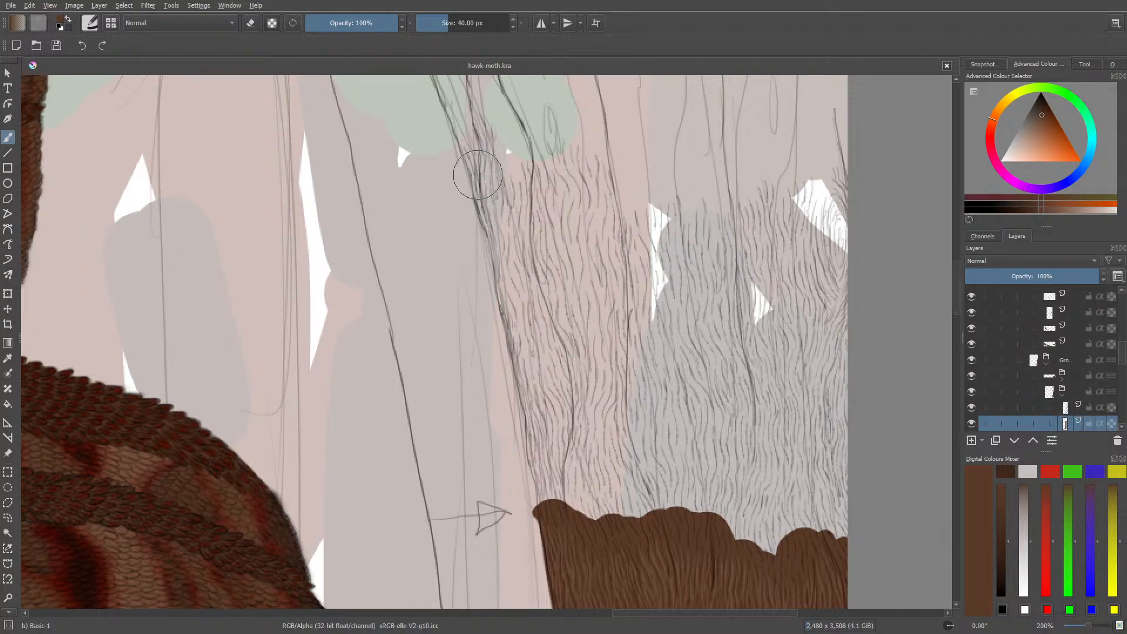
mouse_move(476, 173)
left_mouse_down()
mouse_move(548, 406)
mouse_move(538, 348)
mouse_move(556, 475)
mouse_move(556, 449)
mouse_move(583, 415)
mouse_move(602, 478)
mouse_move(626, 494)
mouse_move(678, 420)
mouse_move(699, 483)
mouse_move(733, 497)
mouse_move(760, 481)
mouse_move(759, 541)
mouse_move(792, 518)
mouse_move(838, 453)
mouse_move(841, 466)
mouse_move(806, 456)
mouse_move(787, 432)
mouse_move(777, 300)
mouse_move(824, 337)
mouse_move(829, 323)
mouse_move(822, 285)
mouse_move(788, 236)
mouse_move(747, 261)
mouse_move(681, 422)
mouse_move(656, 331)
mouse_move(604, 289)
mouse_move(569, 384)
mouse_move(537, 220)
mouse_move(525, 256)
mouse_move(563, 193)
mouse_move(592, 265)
mouse_move(668, 225)
mouse_move(698, 273)
mouse_move(739, 264)
mouse_move(783, 229)
left_mouse_up()
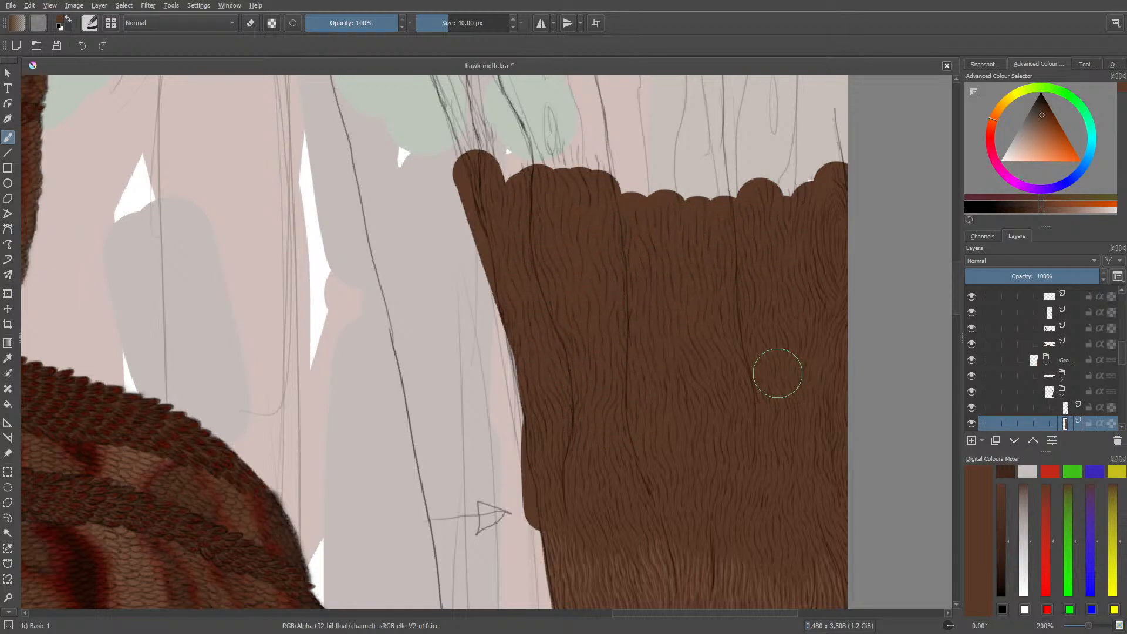
- Select the bark line layer above the trunk colour and set up the Pencil-2 brush at 3.58 px
left_click_drag(955, 304, 955, 285)
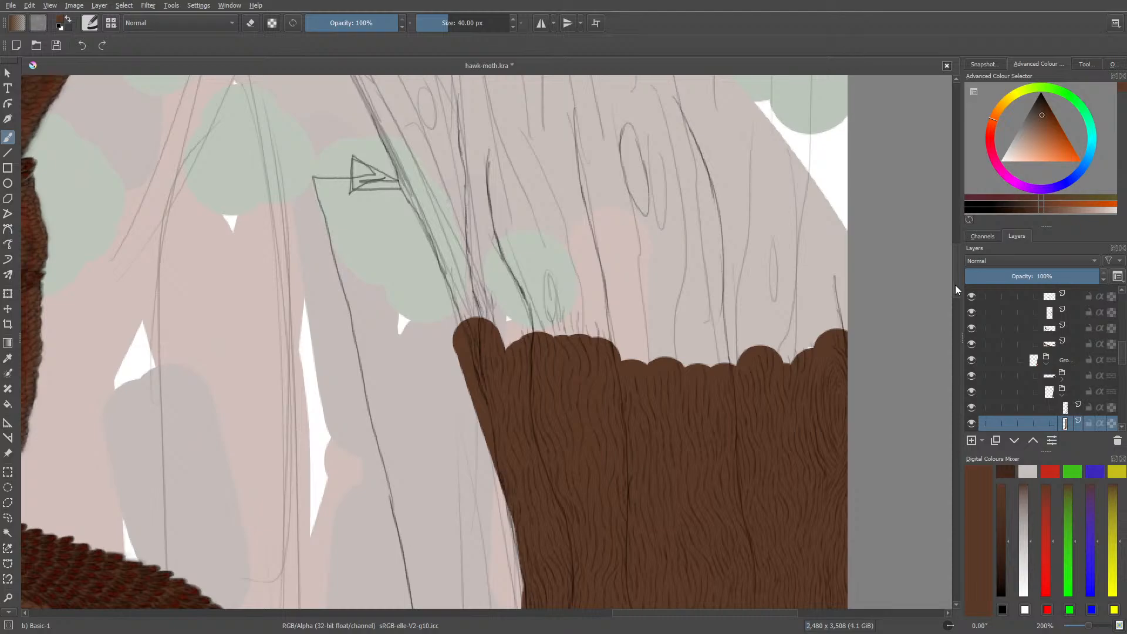
left_click(1068, 405)
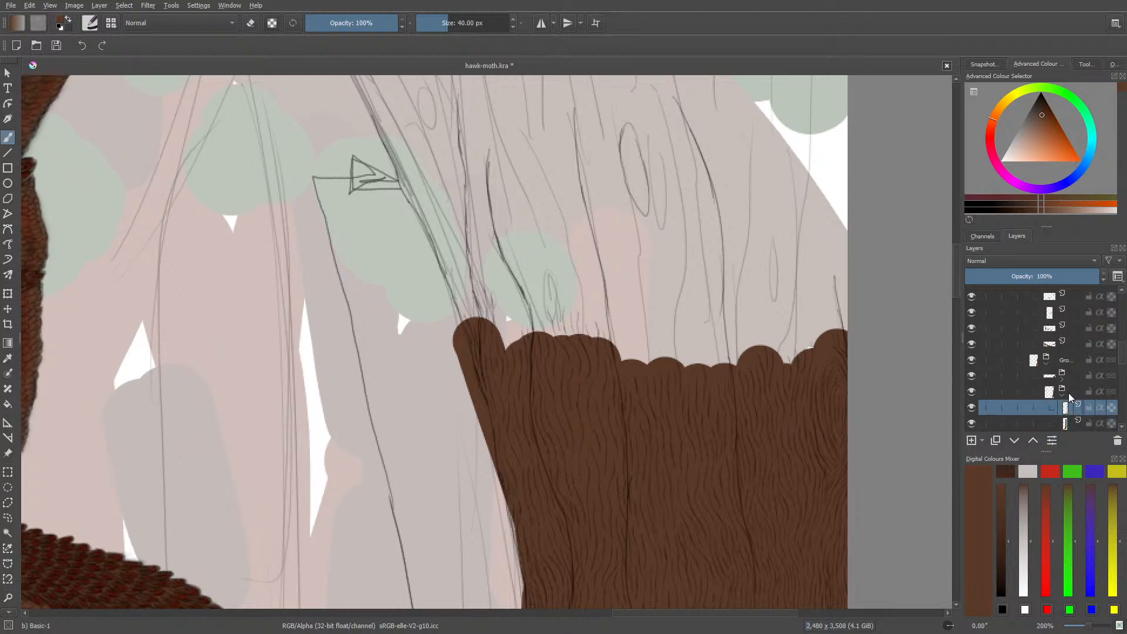
left_click(90, 23)
left_click(130, 183)
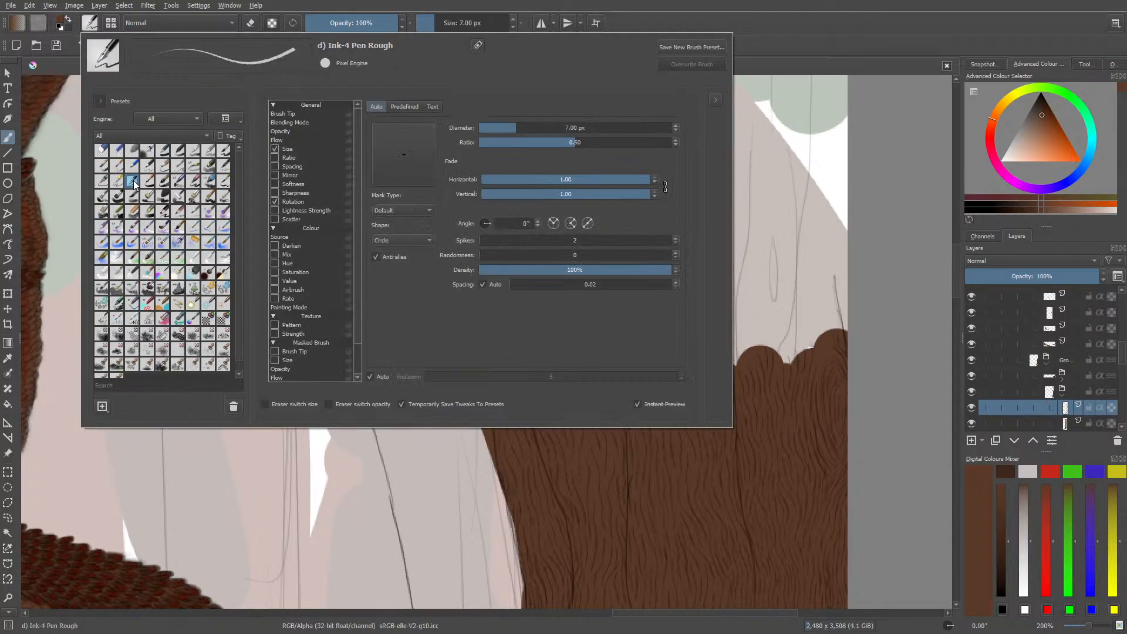
right_click(51, 109)
left_click(52, 109)
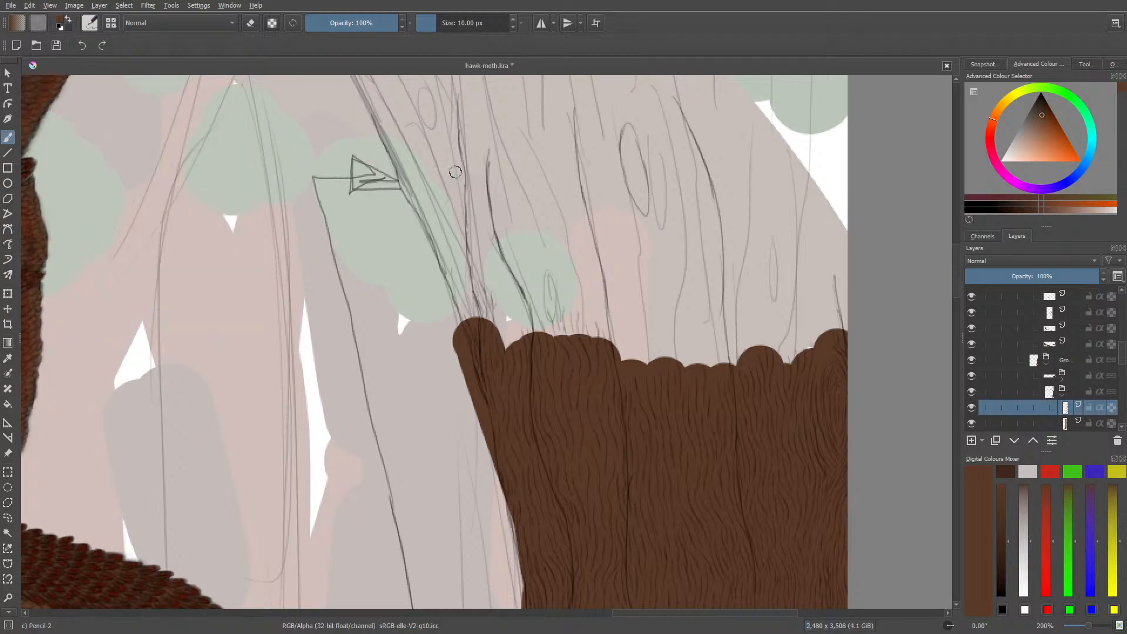
left_click_drag(436, 21, 433, 17)
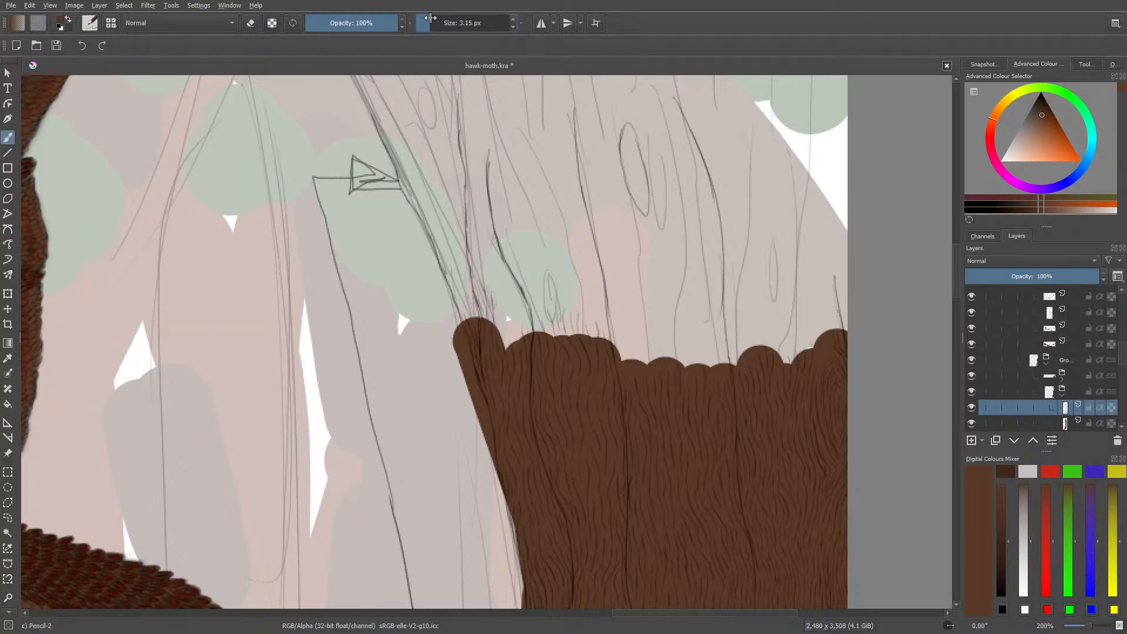
right_click(788, 396)
left_click(826, 252)
- Identify the bark line layer by toggling layer visibility and draw thin brown bark lines just above the trunk's filled edge
left_click(972, 423)
left_click(971, 423)
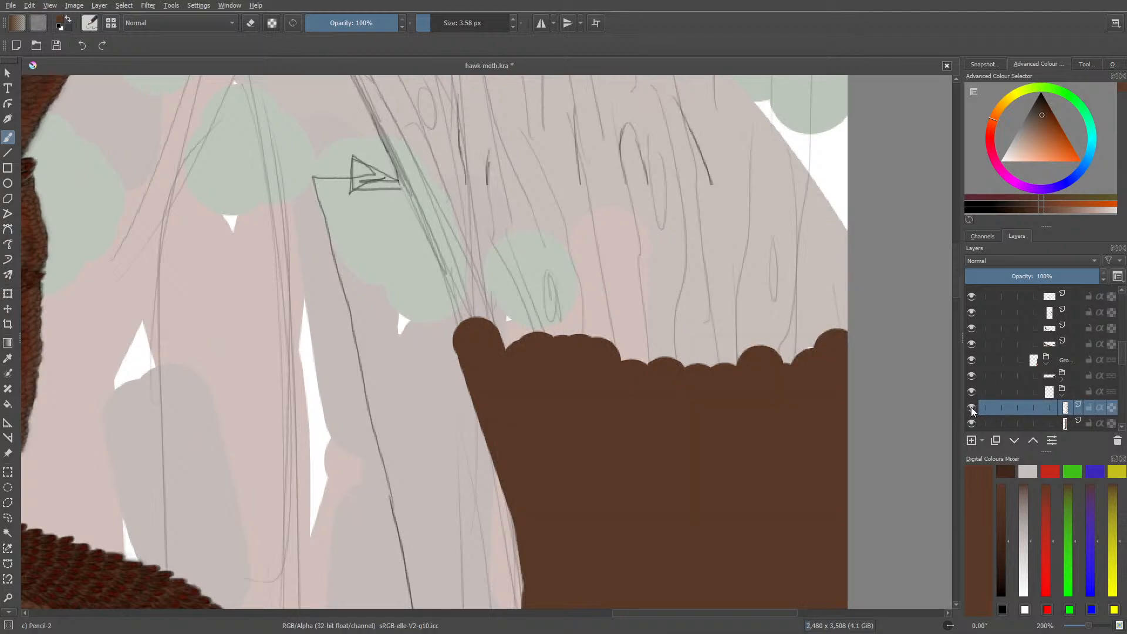
left_click_drag(1088, 625, 1095, 627)
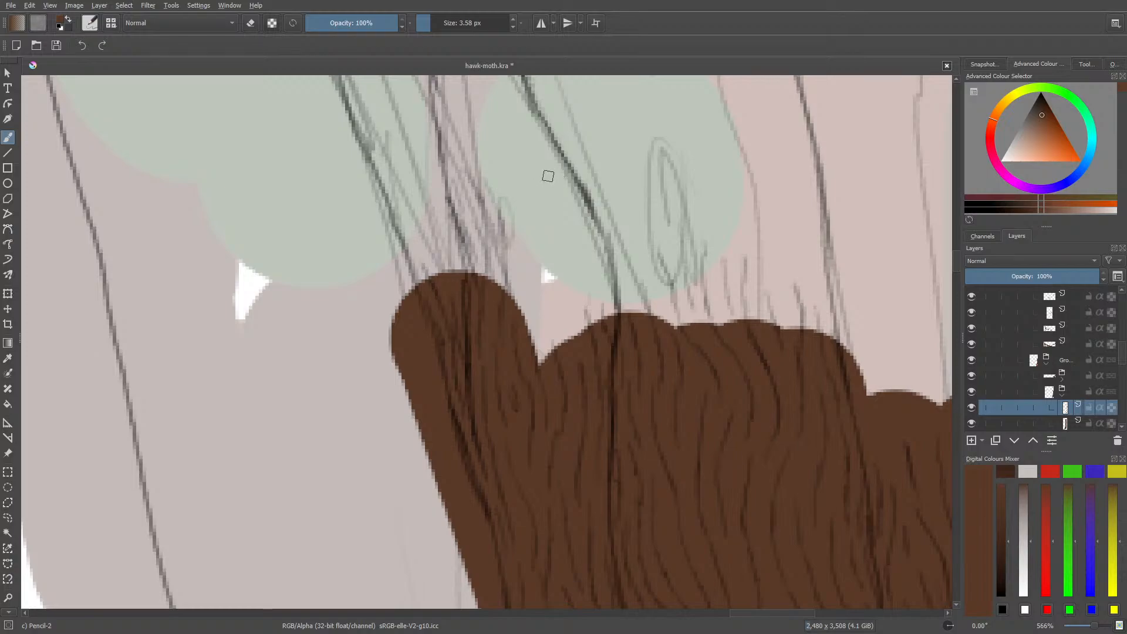
left_click_drag(546, 171, 593, 284)
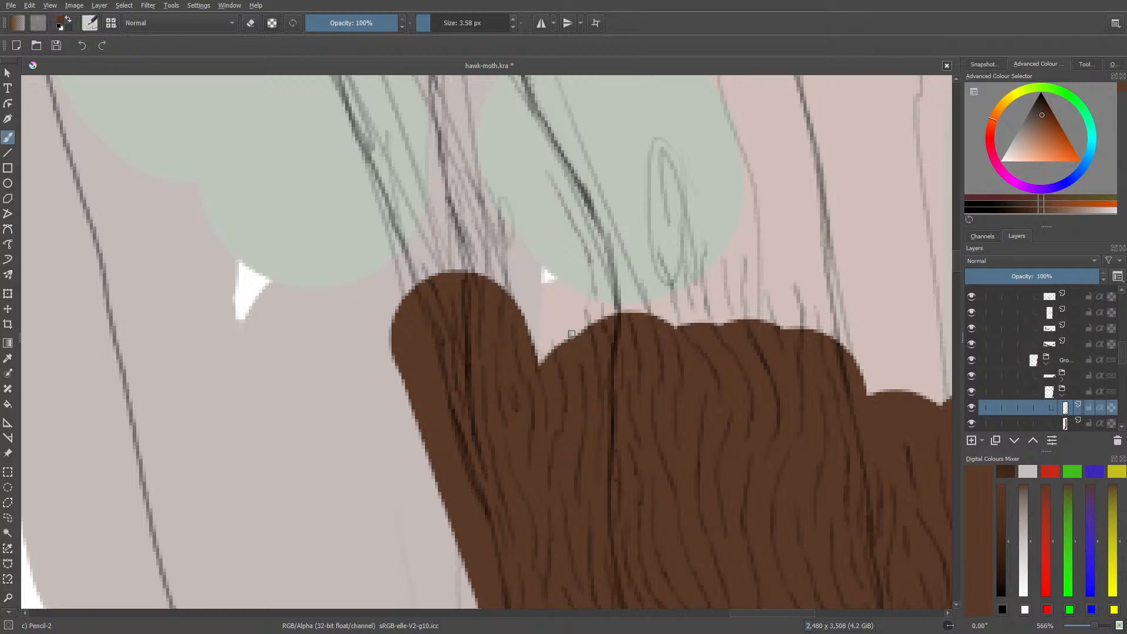
left_click_drag(569, 304, 572, 332)
- Preserve the line layer's alpha and recolour the new bark lines black with the 40 px Basic-2 Opacity brush
left_click(271, 23)
right_click(371, 291)
left_click(374, 307)
left_click_drag(375, 308, 375, 318)
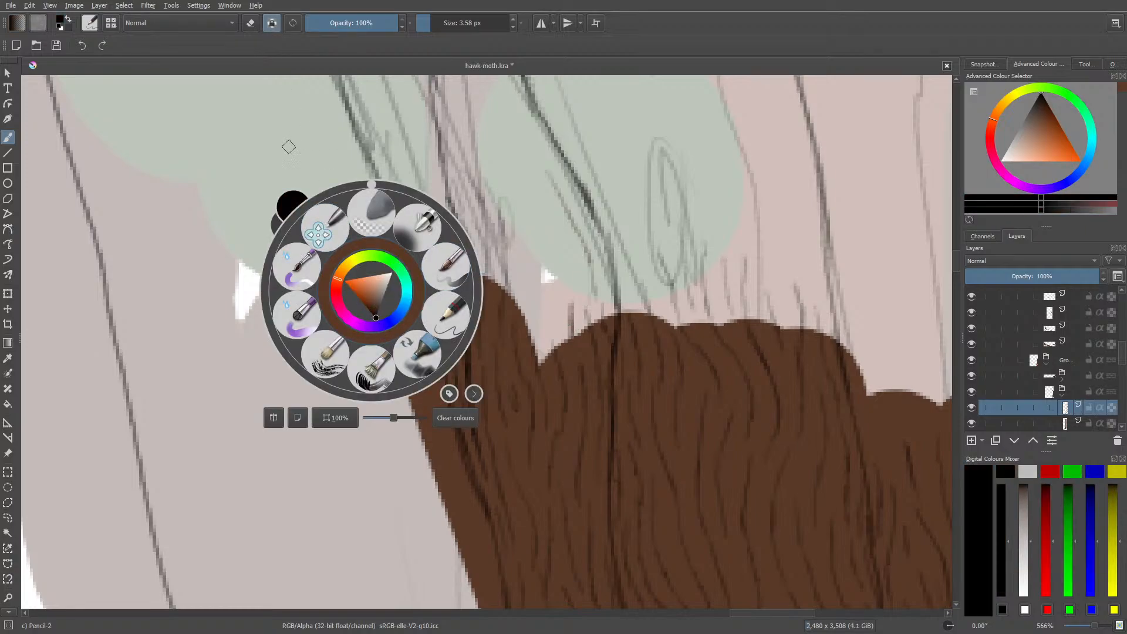
left_click(289, 146)
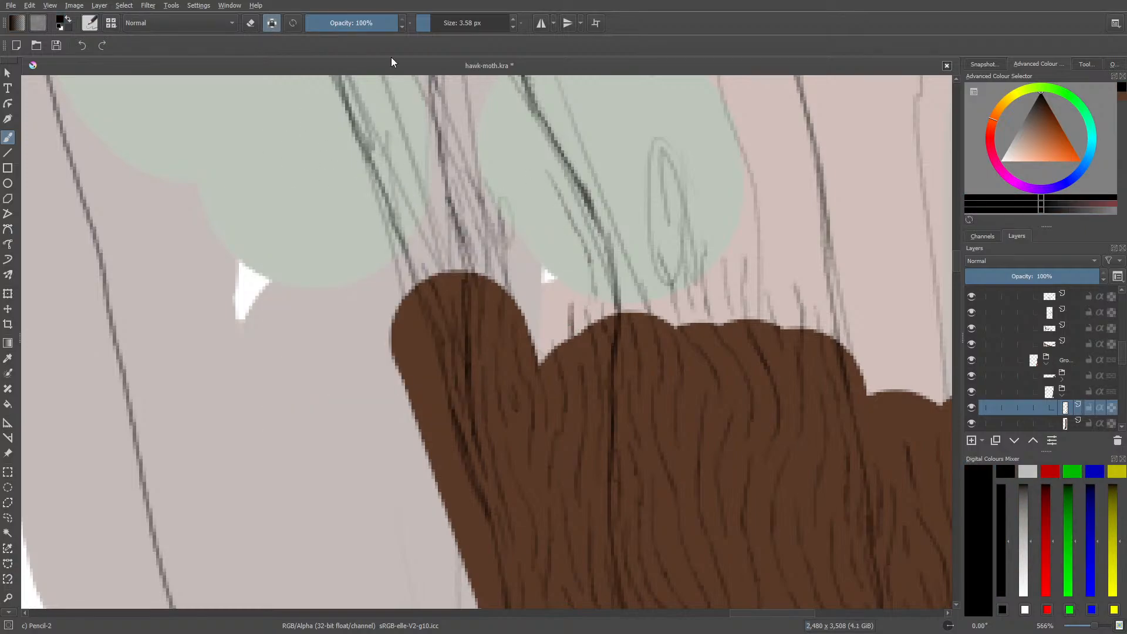
left_click(91, 23)
left_click(178, 149)
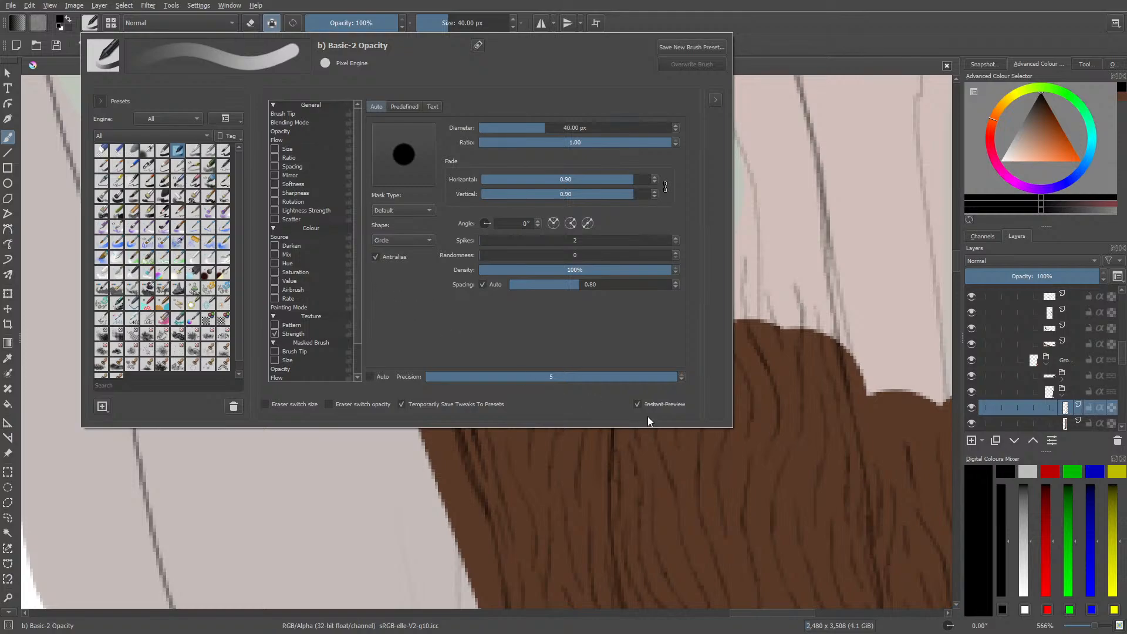
right_click(644, 432)
left_click(539, 287)
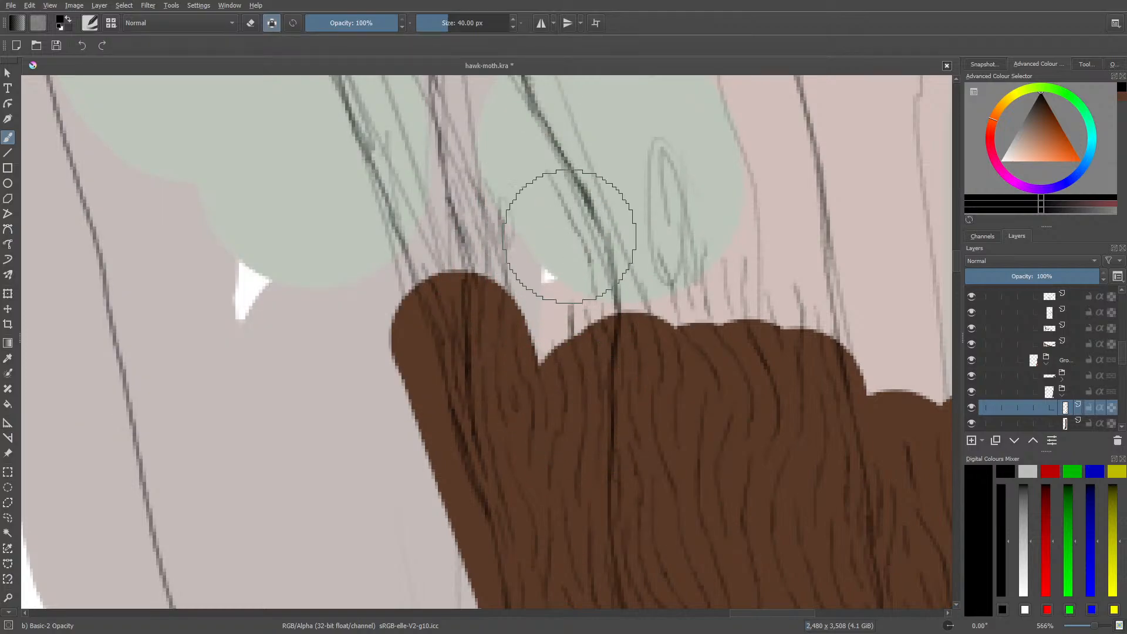
- Switch back to the 3.58 px Pencil-2 brush, turn off alpha preservation, and draw black bark lines above the notch in the trunk's fill
left_click(91, 23)
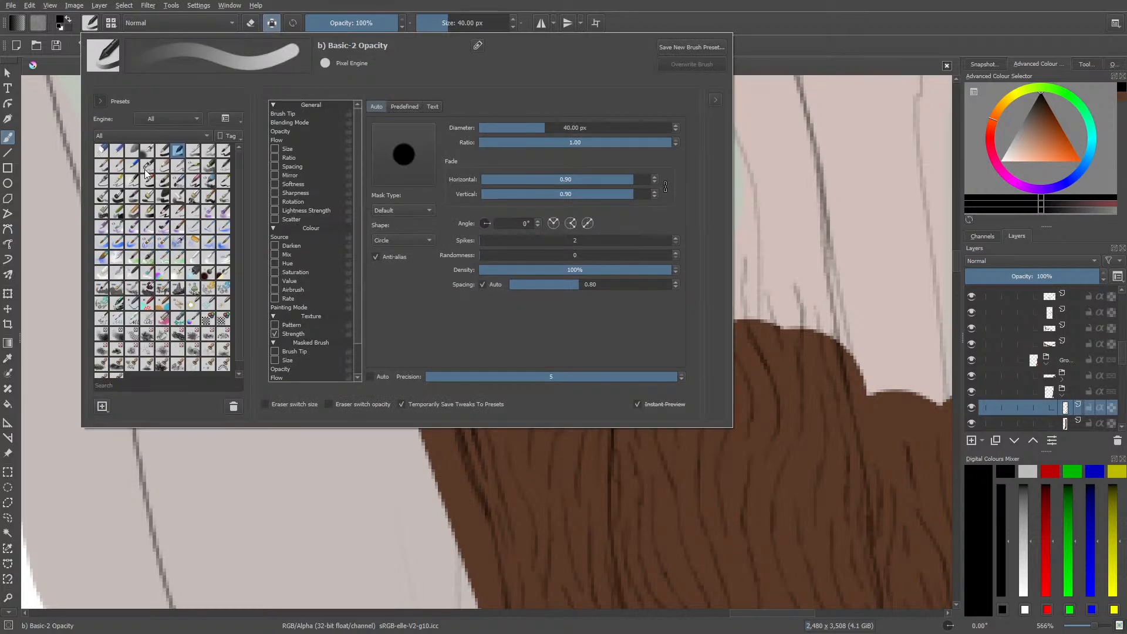
left_click(146, 169)
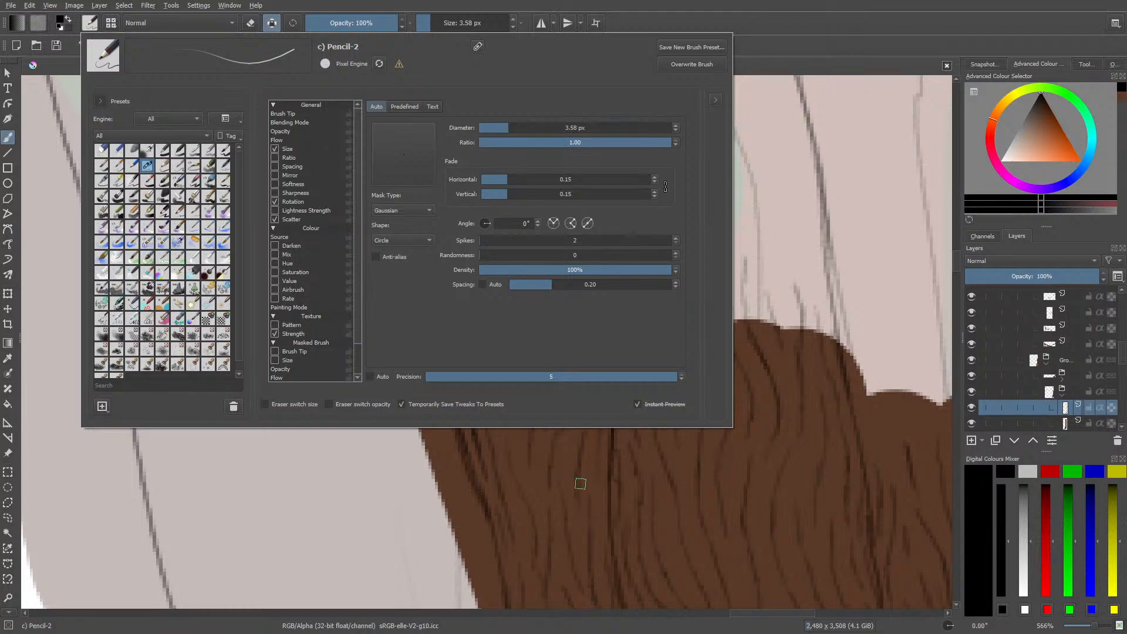
right_click(587, 454)
left_click(489, 284)
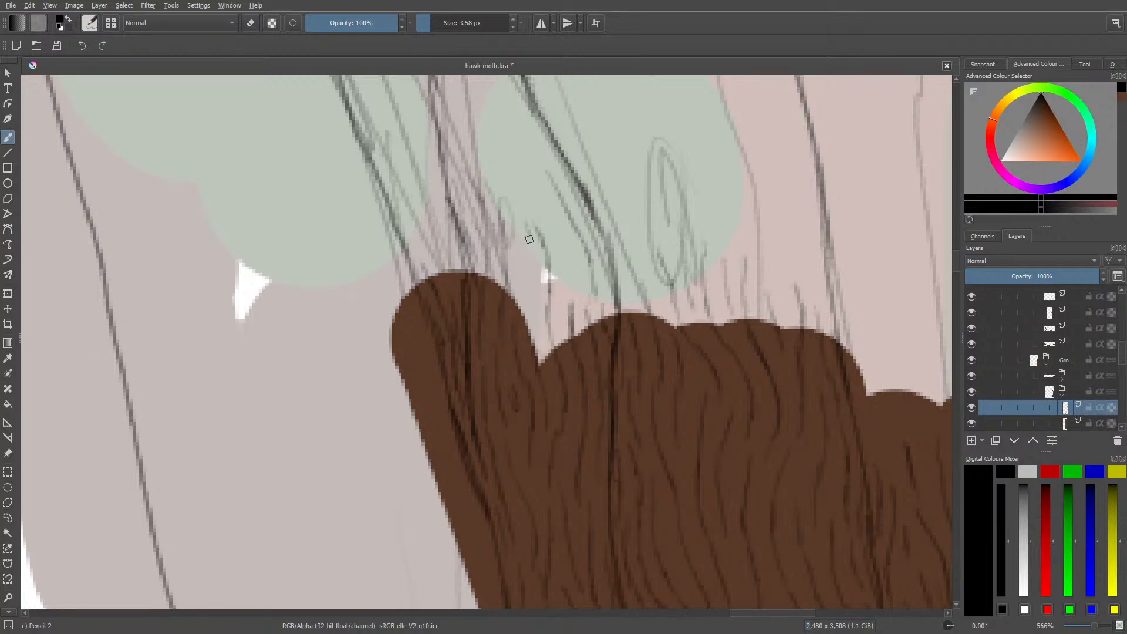
left_click_drag(526, 228, 541, 345)
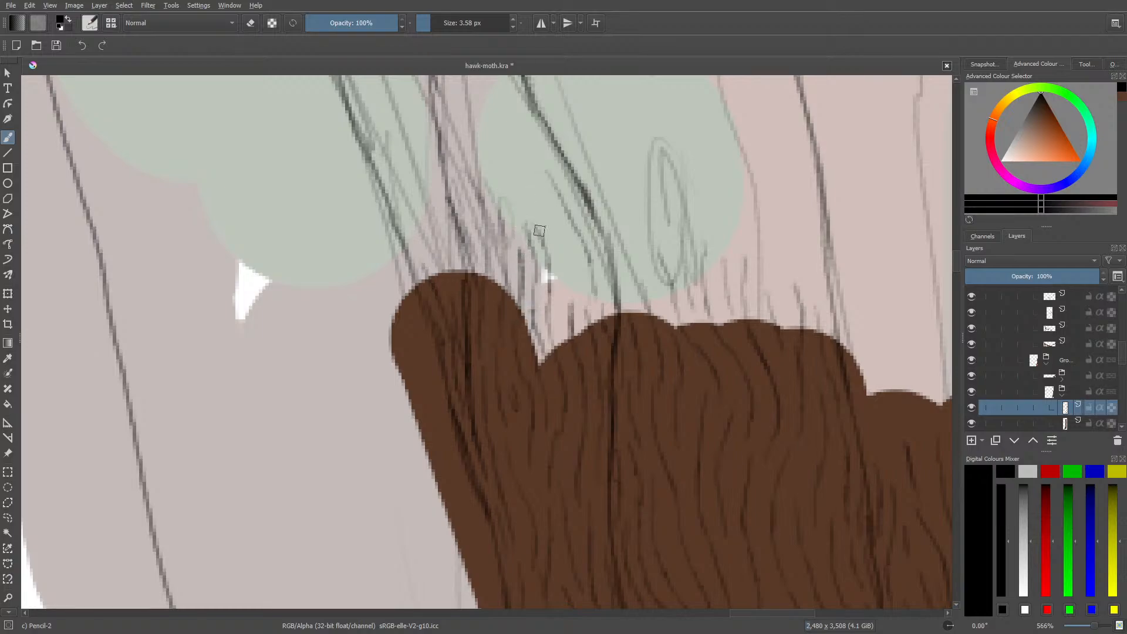
mouse_move(529, 187)
left_mouse_down()
mouse_move(564, 238)
mouse_move(570, 326)
mouse_move(576, 251)
left_mouse_up()
- Hide the rough sketch layer beneath the trunk colour layer, keeping the trunk colour and line layers shown
left_click(956, 266)
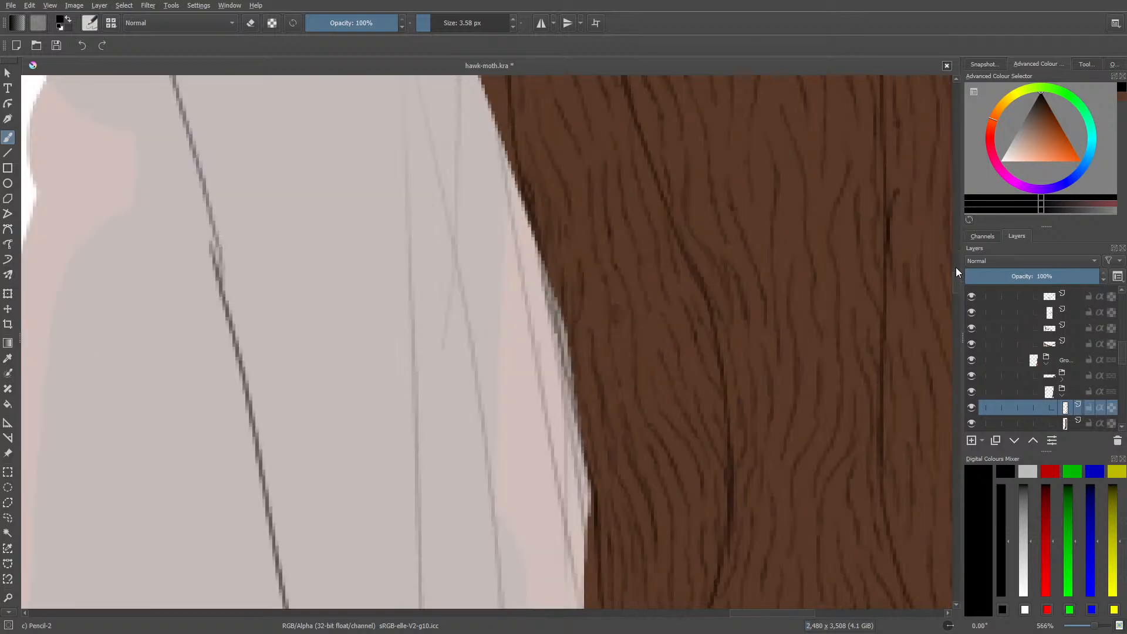
left_click_drag(955, 265, 956, 258)
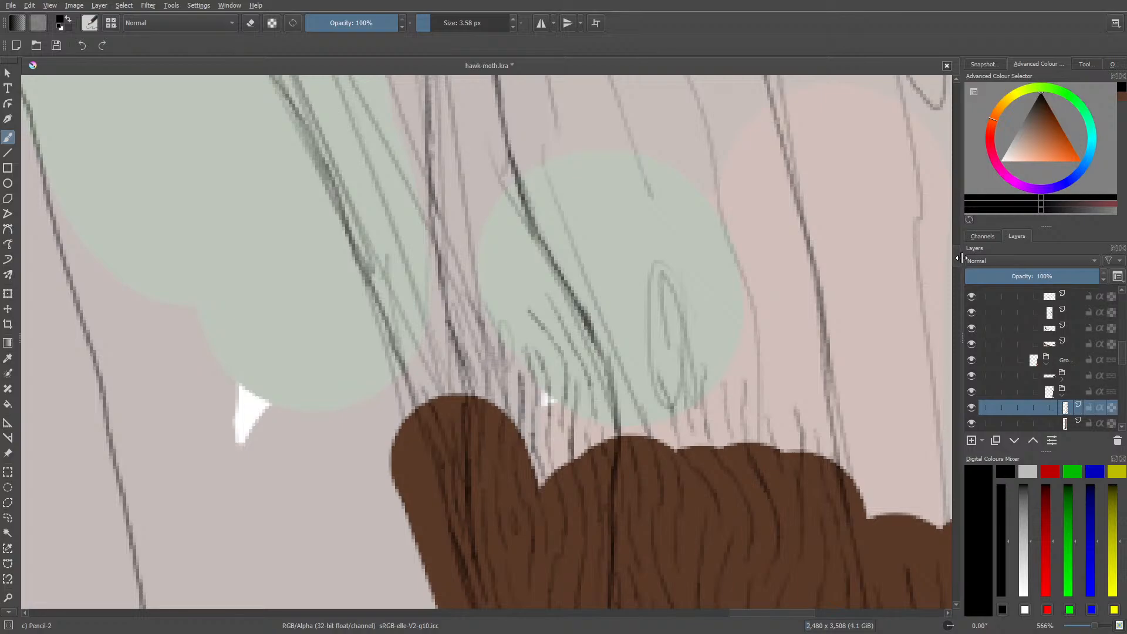
scroll(956, 259, "up", 3)
scroll(1119, 359, "down", 2)
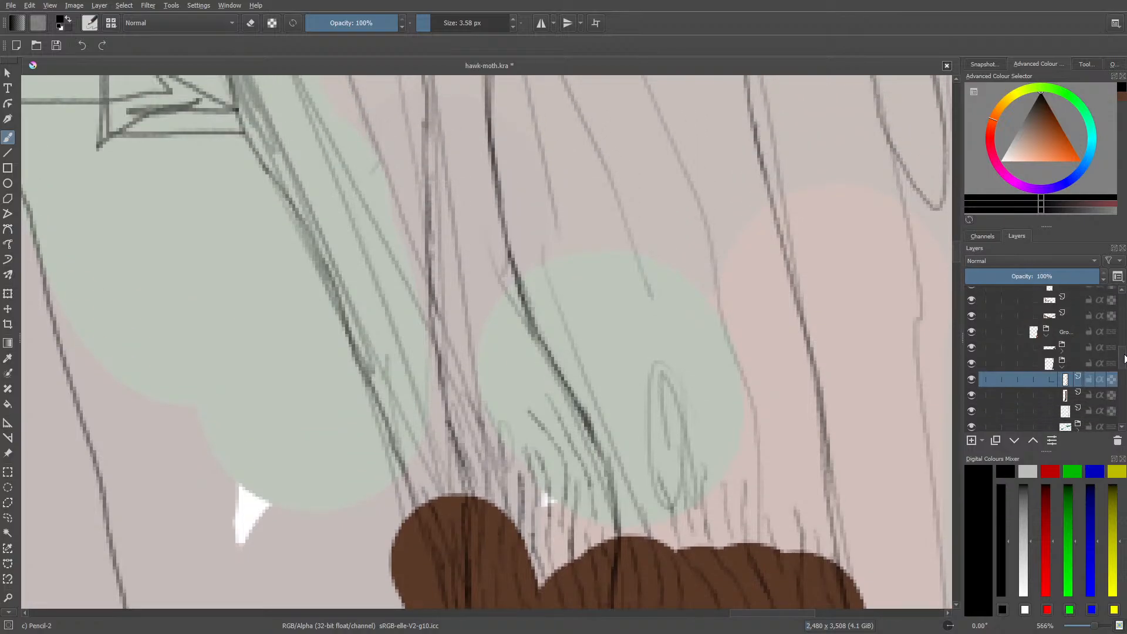
left_click(971, 388)
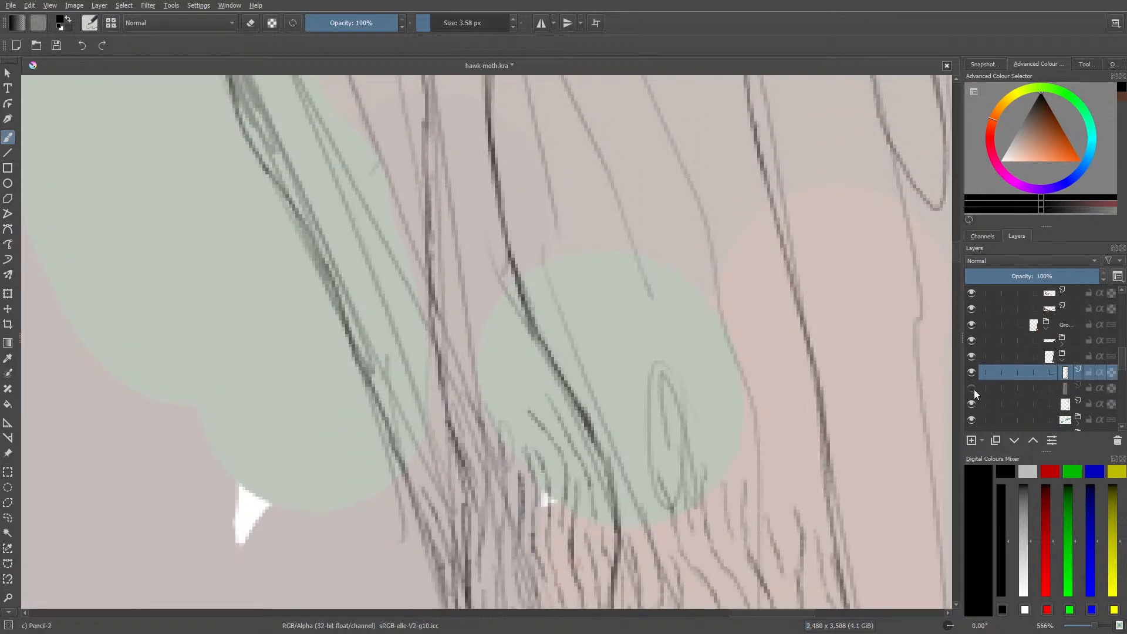
left_click(972, 388)
left_click(972, 403)
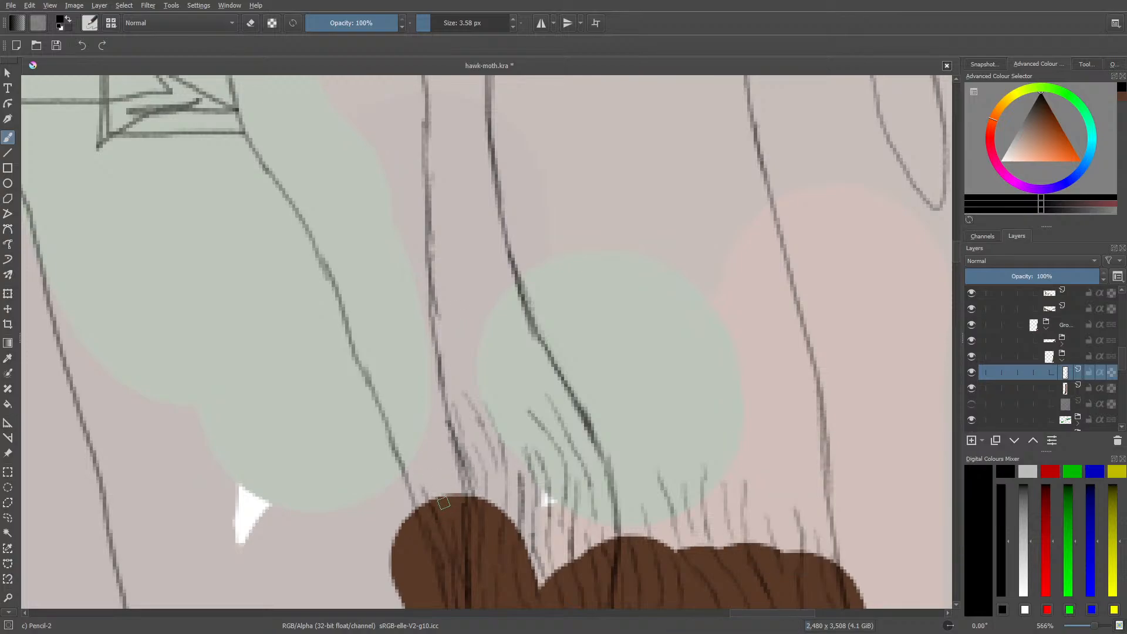
- Draw black bark lines along the trunk's leftmost contour, from the brown fill's rounded edge up to the arrow-shaped sketch
mouse_move(446, 509)
left_mouse_down()
mouse_move(420, 407)
mouse_move(414, 484)
mouse_move(372, 380)
mouse_move(383, 362)
left_mouse_up()
left_click_drag(429, 397, 462, 502)
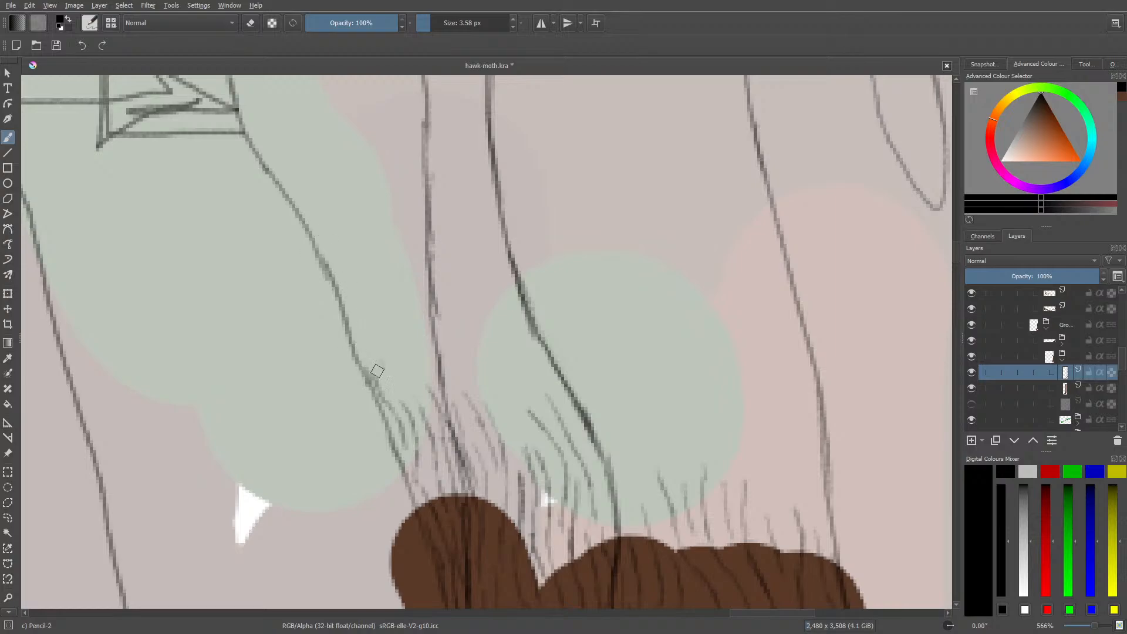
mouse_move(389, 390)
left_mouse_down()
mouse_move(368, 322)
mouse_move(354, 314)
mouse_move(359, 349)
left_mouse_up()
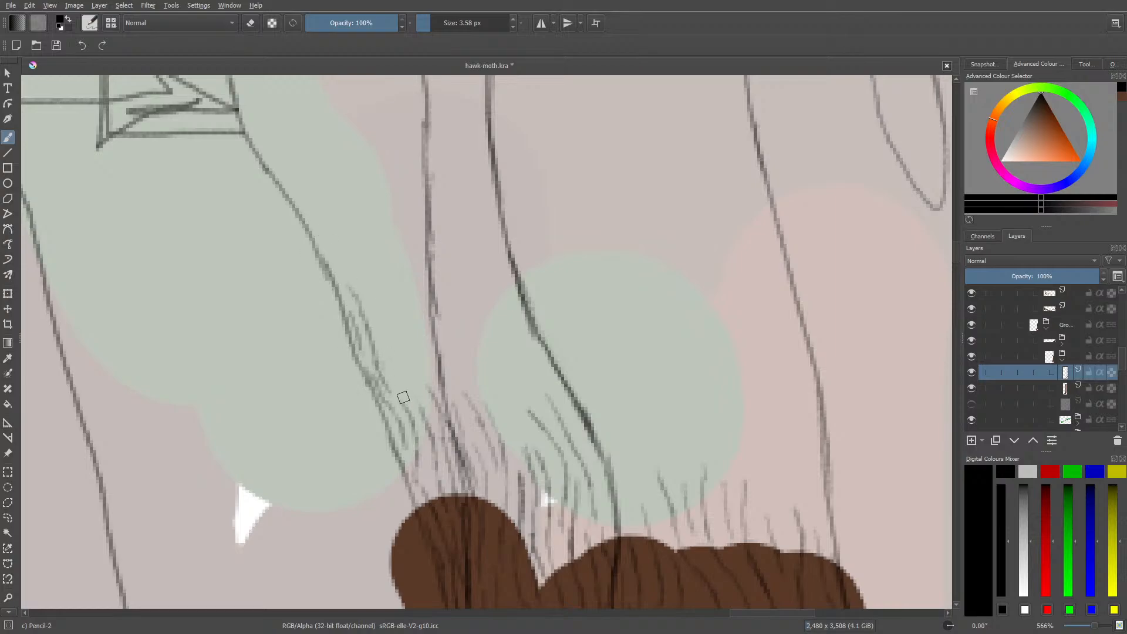
mouse_move(409, 399)
left_mouse_down()
mouse_move(365, 278)
mouse_move(375, 317)
left_mouse_up()
left_click_drag(378, 337, 393, 368)
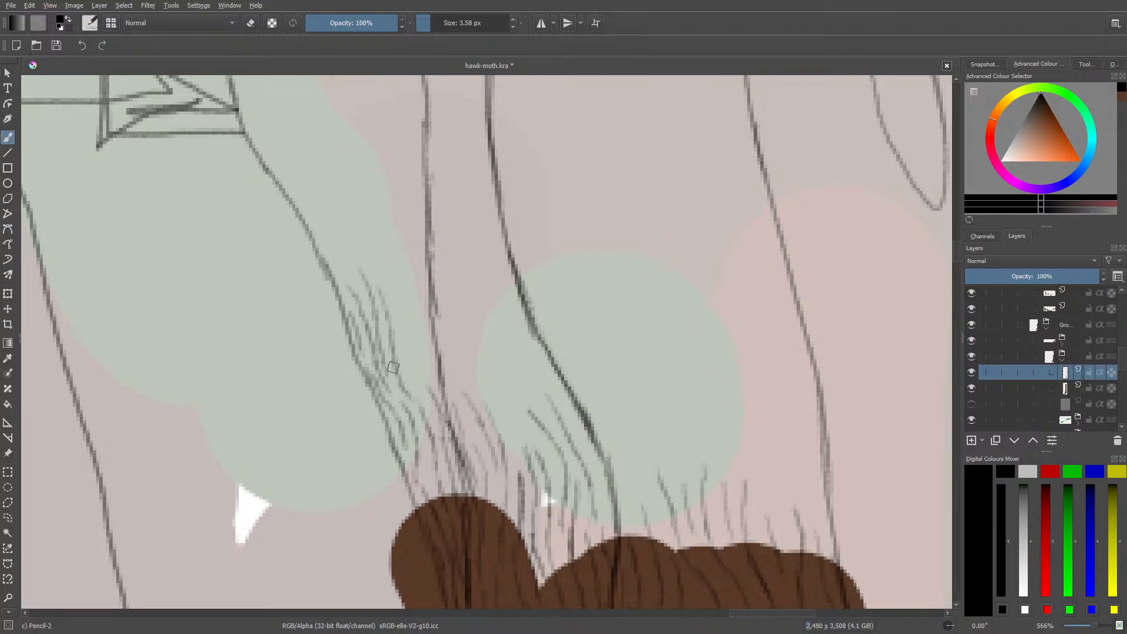
mouse_move(357, 272)
left_mouse_down()
mouse_move(347, 217)
mouse_move(317, 163)
mouse_move(329, 225)
left_mouse_up()
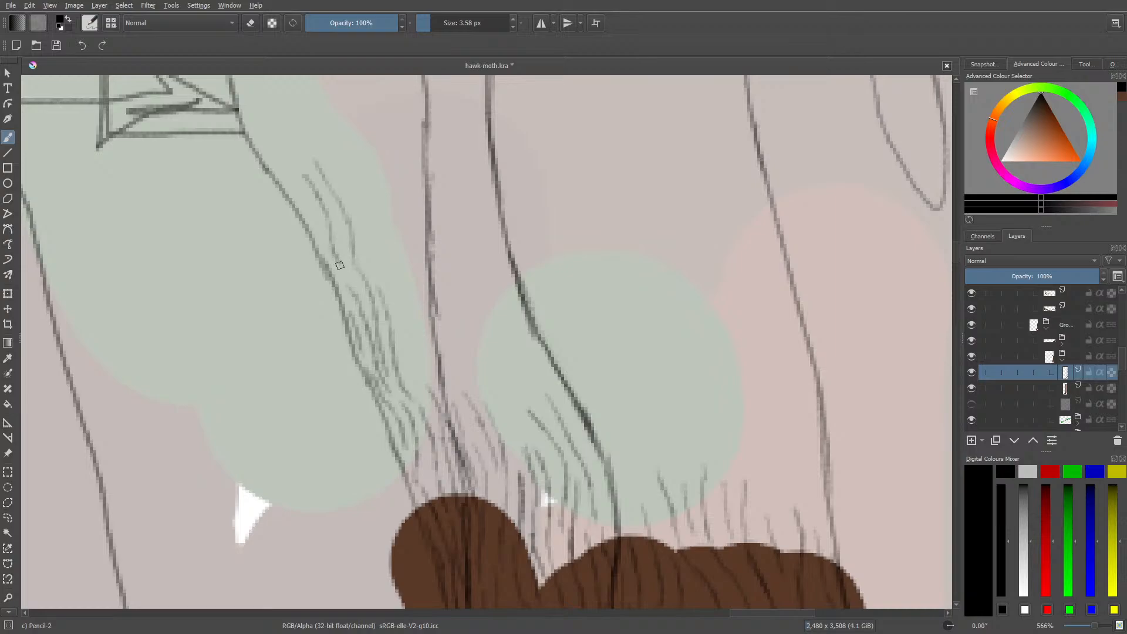
left_click_drag(331, 272, 279, 163)
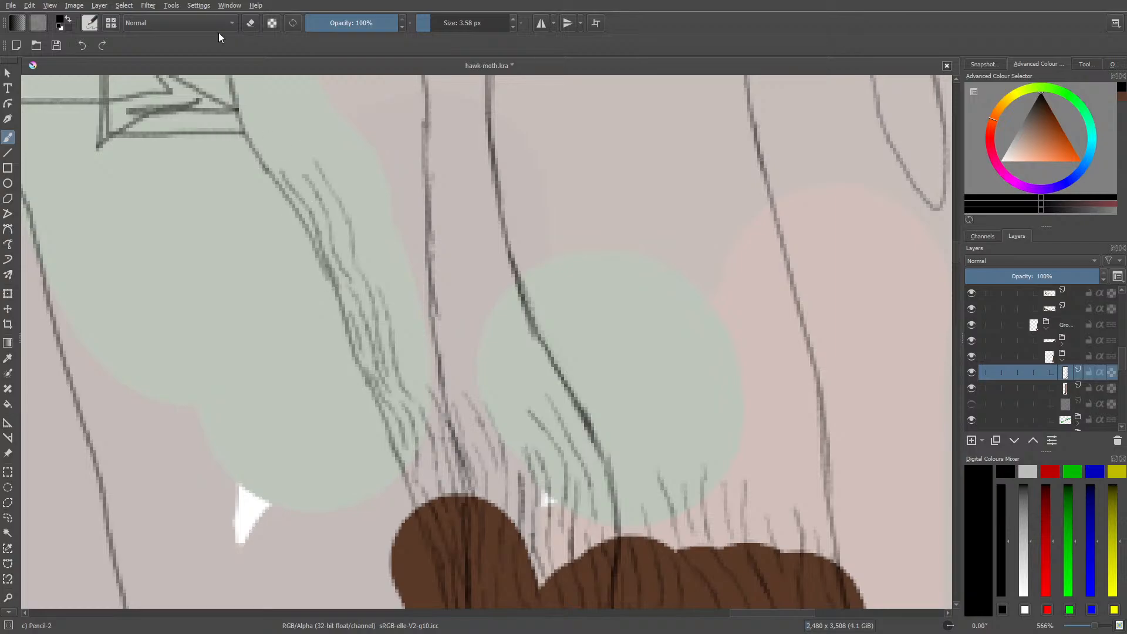
mouse_move(251, 116)
left_mouse_down()
mouse_move(299, 186)
mouse_move(307, 165)
mouse_move(277, 120)
left_mouse_up()
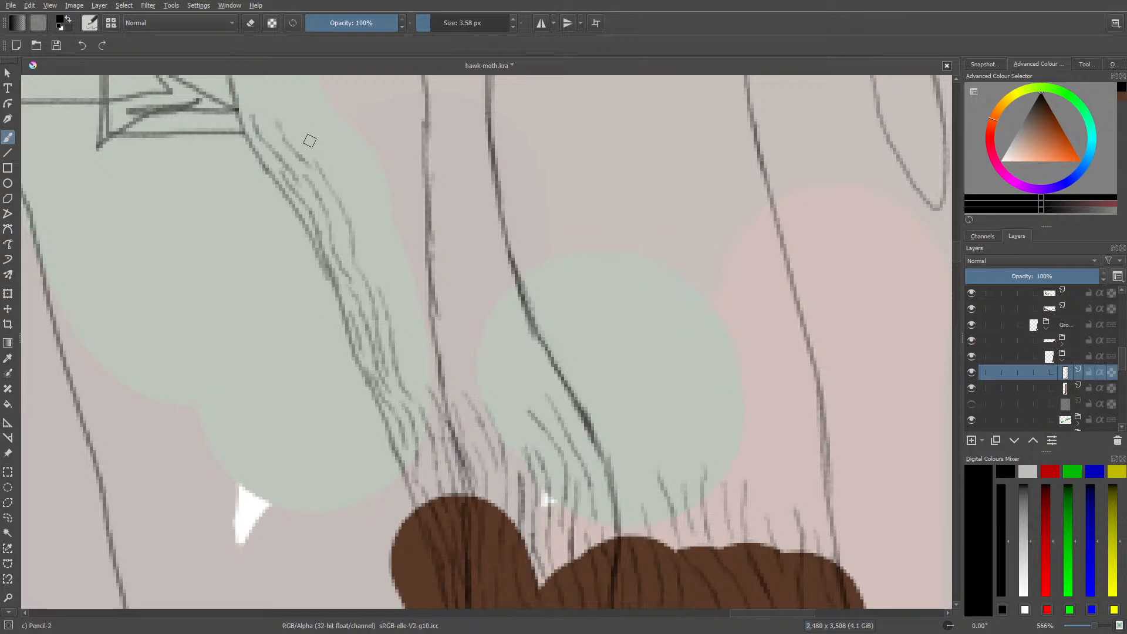
left_click_drag(321, 149, 355, 198)
- Fill the strip between the trunk's leftmost and second contours with wavy black bark lines up to the arrow-shaped sketch's height
left_click_drag(418, 392, 394, 292)
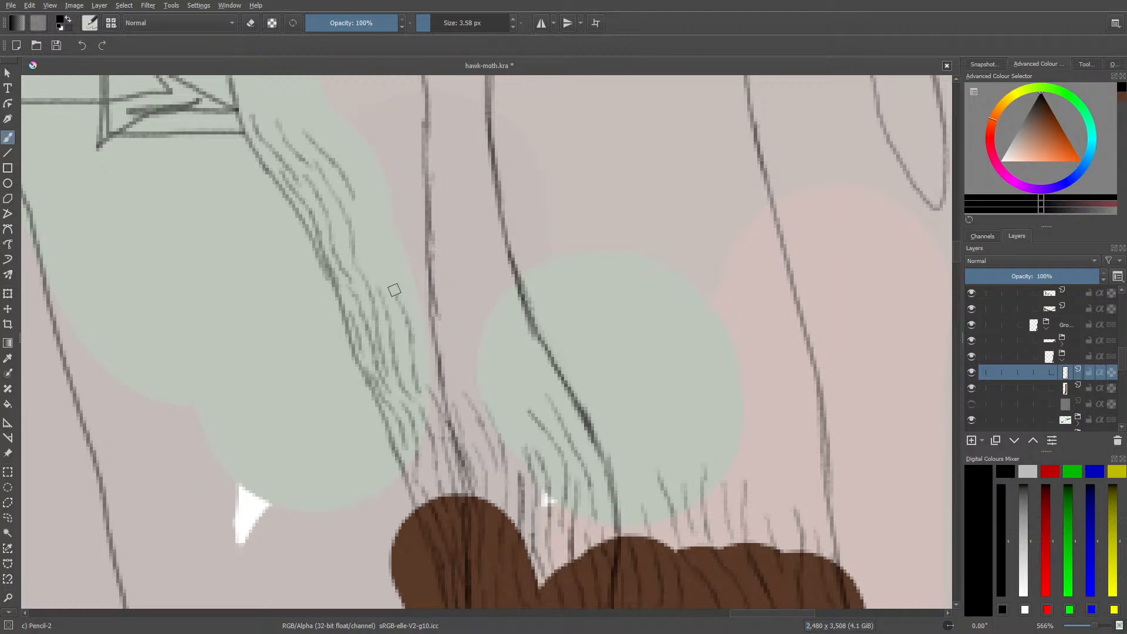
left_click_drag(401, 342, 364, 171)
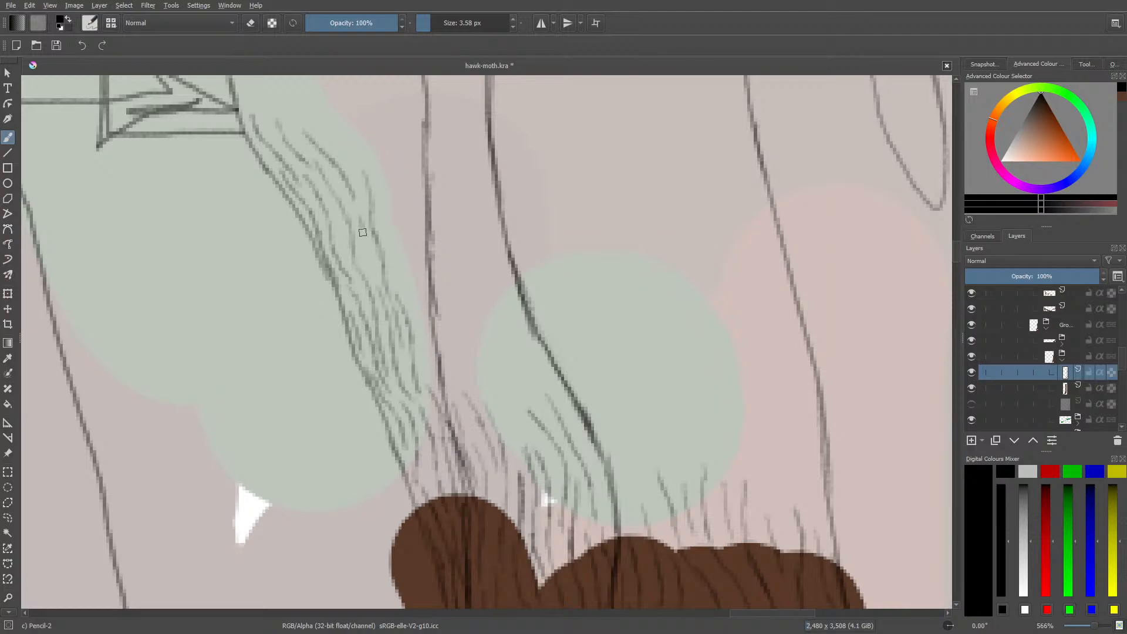
left_click_drag(362, 233, 375, 287)
left_click_drag(437, 388, 415, 304)
mouse_move(433, 351)
left_mouse_down()
mouse_move(413, 237)
mouse_move(435, 279)
mouse_move(395, 191)
mouse_move(410, 300)
mouse_move(400, 226)
mouse_move(381, 216)
mouse_move(381, 196)
mouse_move(385, 243)
left_mouse_up()
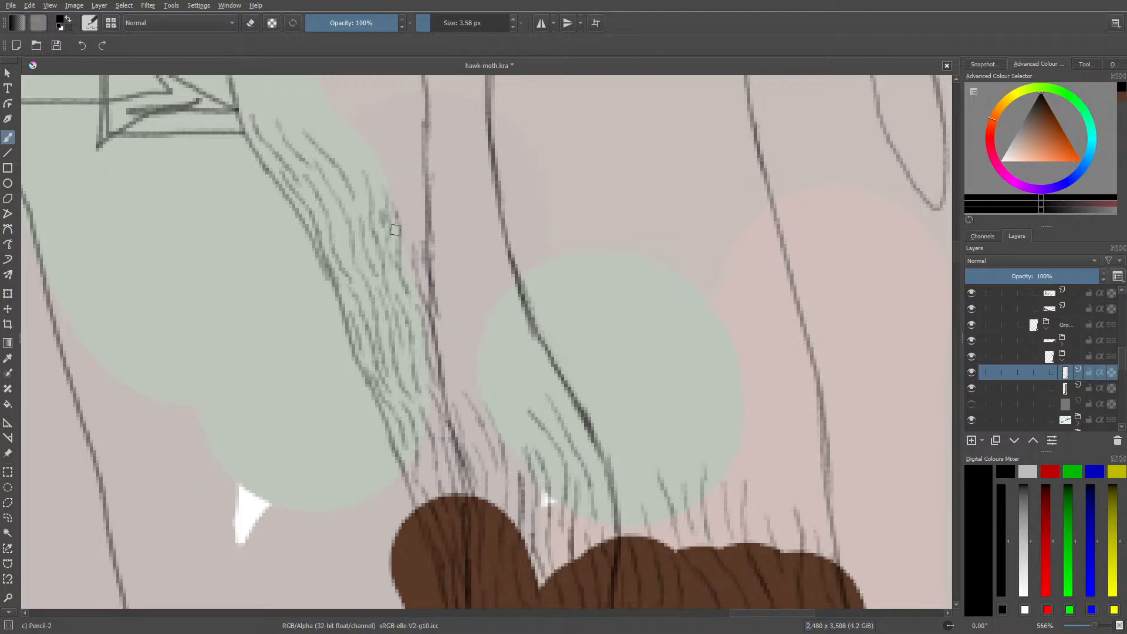
mouse_move(407, 198)
left_mouse_down()
mouse_move(411, 286)
mouse_move(419, 198)
mouse_move(403, 89)
mouse_move(431, 172)
left_mouse_up()
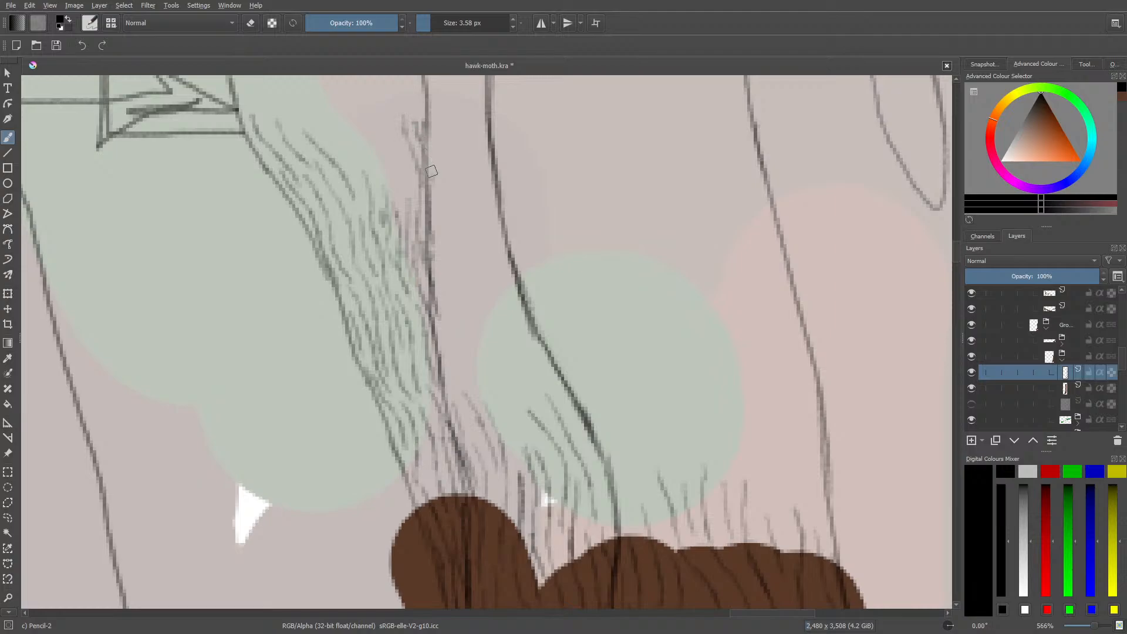
left_click_drag(955, 254, 960, 248)
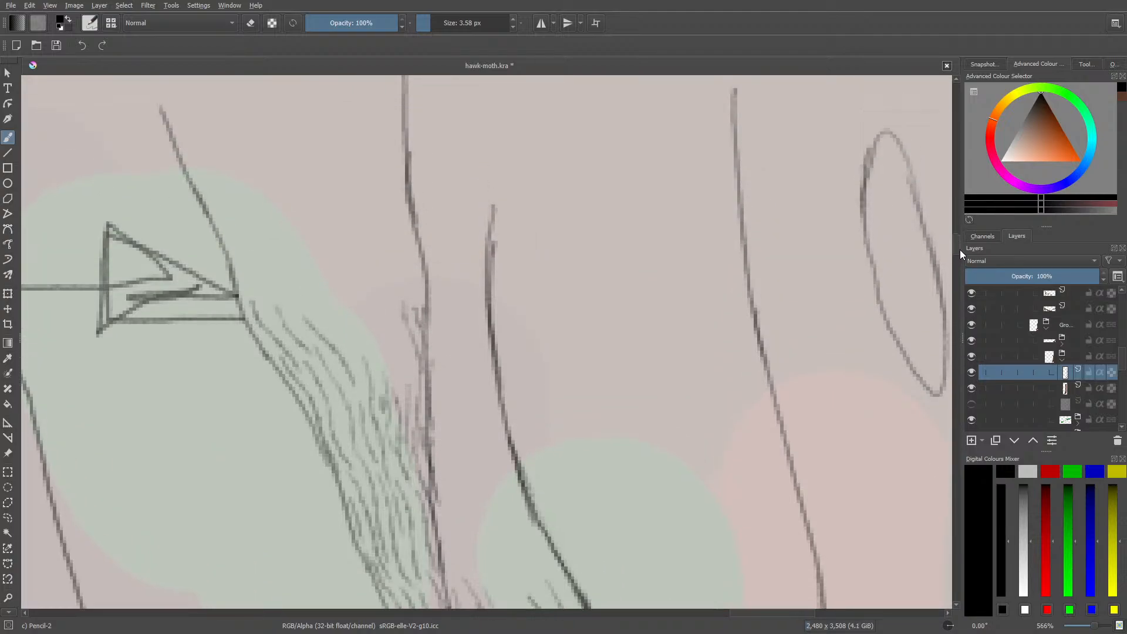
mouse_move(383, 311)
left_mouse_down()
mouse_move(403, 359)
mouse_move(407, 382)
left_mouse_up()
mouse_move(373, 338)
left_mouse_down()
mouse_move(346, 341)
mouse_move(345, 327)
mouse_move(356, 359)
left_mouse_up()
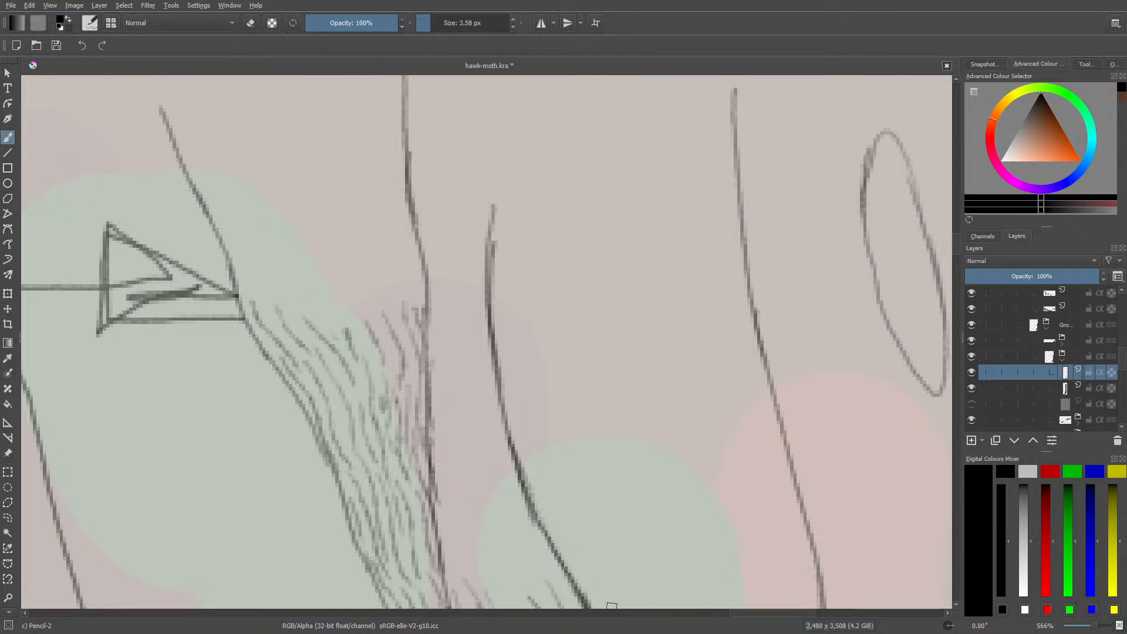
- Draw bark lines above the fill's notch and up the right side of the trunk's second contour
left_click_drag(753, 615, 776, 615)
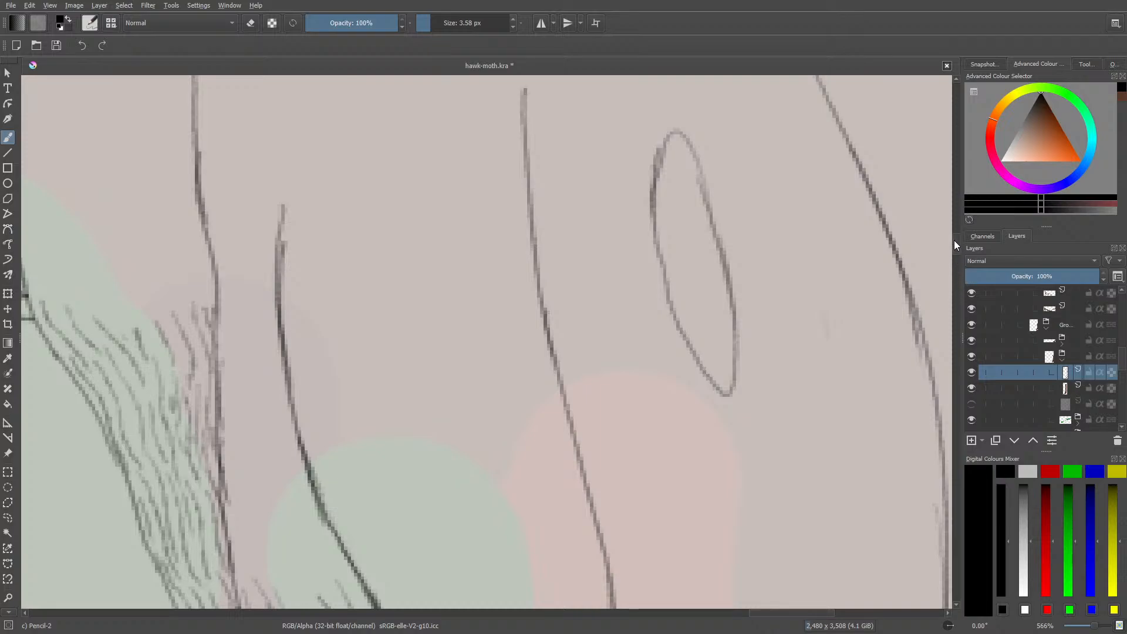
mouse_move(953, 240)
left_mouse_down()
mouse_move(956, 273)
mouse_move(955, 260)
left_mouse_up()
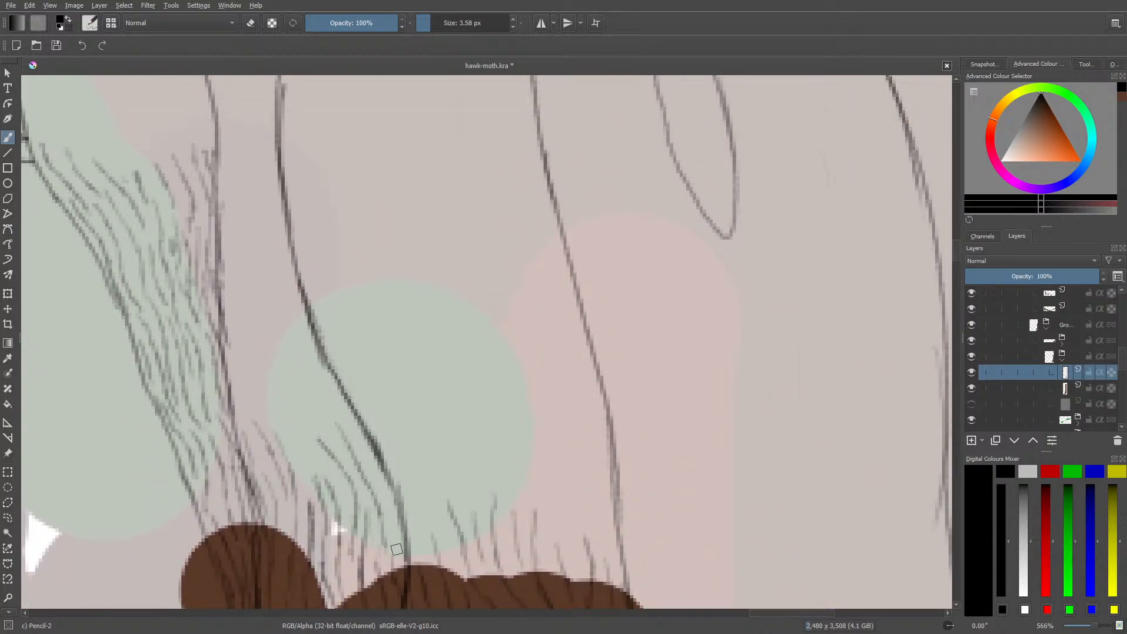
mouse_move(398, 547)
left_mouse_down()
mouse_move(384, 466)
mouse_move(385, 489)
mouse_move(341, 392)
left_mouse_up()
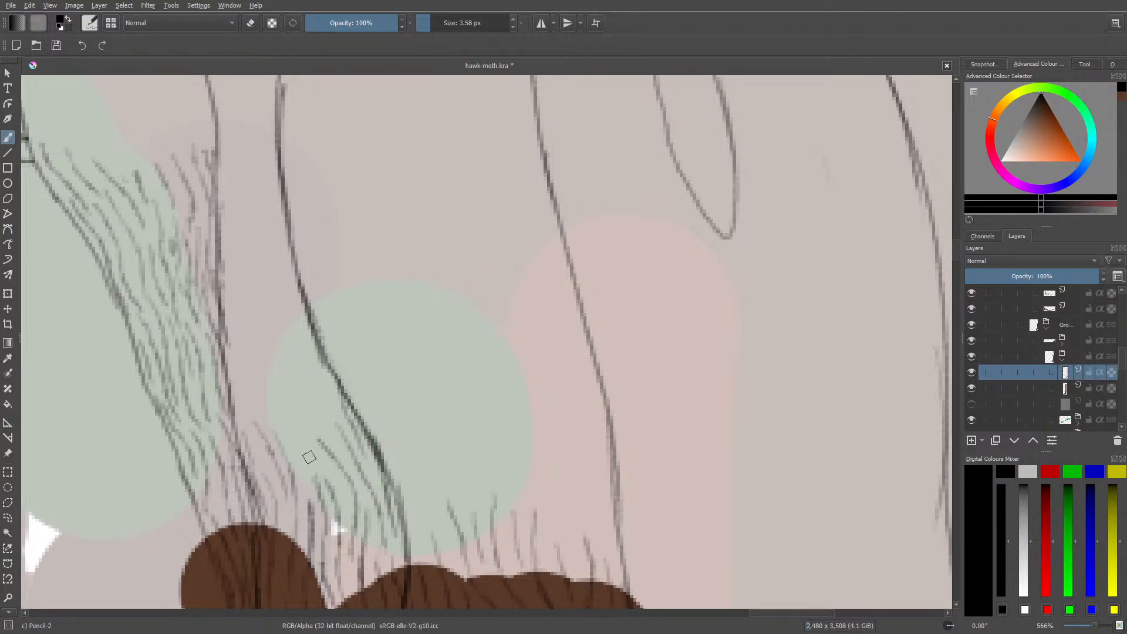
mouse_move(305, 452)
left_mouse_down()
mouse_move(287, 365)
mouse_move(264, 367)
mouse_move(250, 334)
mouse_move(267, 422)
mouse_move(241, 397)
mouse_move(248, 406)
mouse_move(245, 378)
mouse_move(245, 435)
mouse_move(256, 444)
mouse_move(224, 314)
left_mouse_up()
left_click_drag(226, 347, 231, 411)
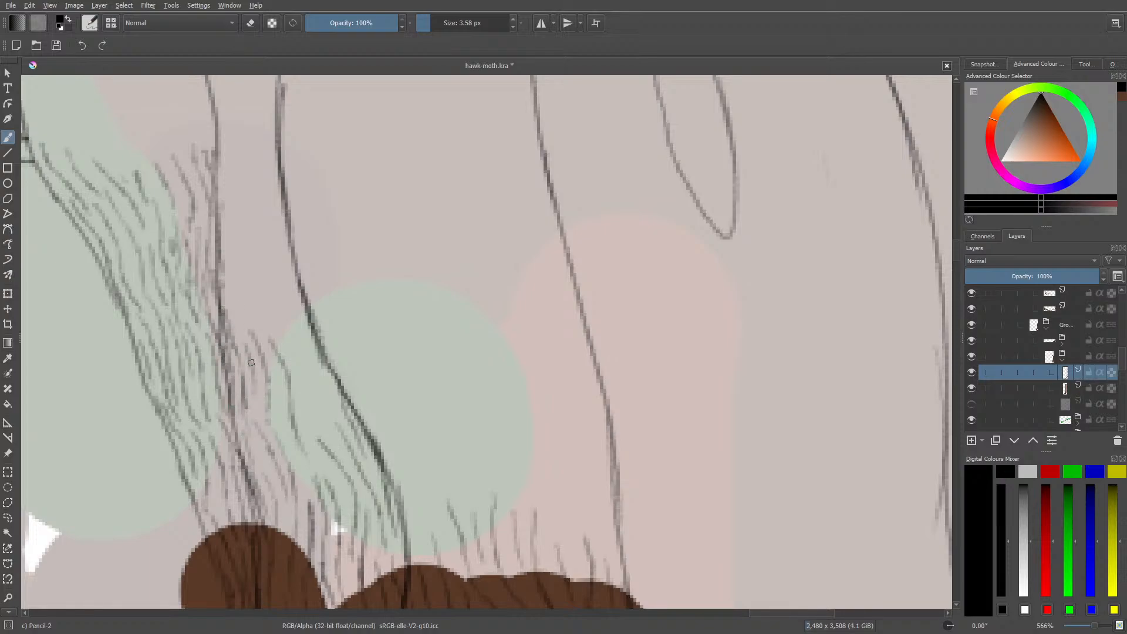
mouse_move(224, 259)
left_mouse_down()
mouse_move(229, 319)
mouse_move(250, 317)
mouse_move(262, 336)
mouse_move(248, 210)
mouse_move(247, 300)
left_mouse_up()
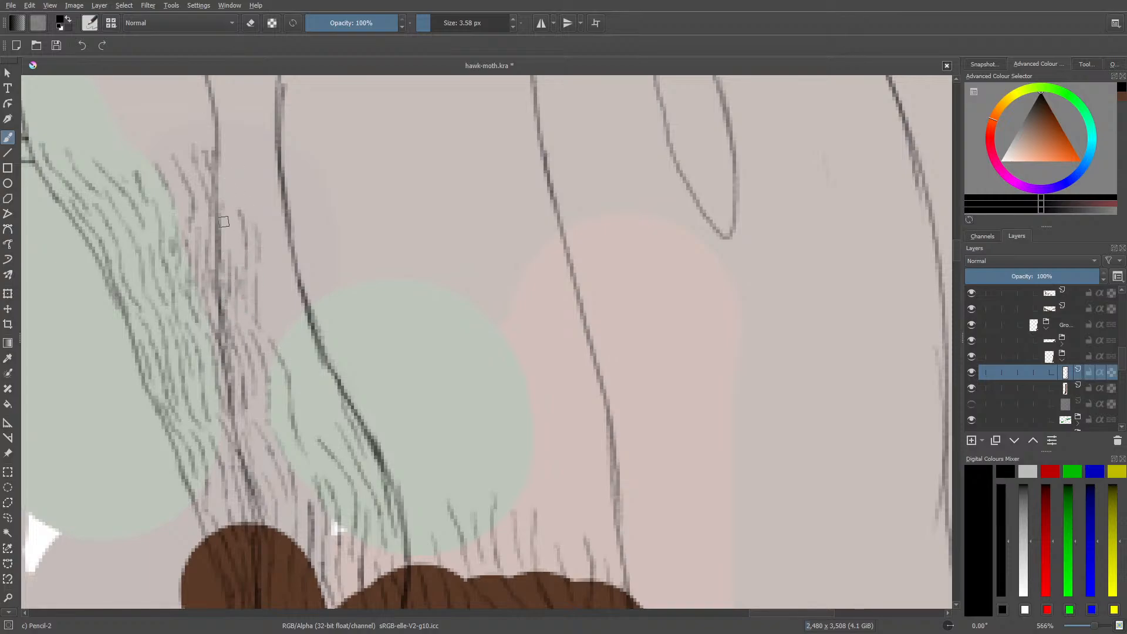
mouse_move(231, 244)
left_mouse_down()
mouse_move(235, 151)
mouse_move(224, 174)
mouse_move(269, 225)
mouse_move(270, 267)
left_mouse_up()
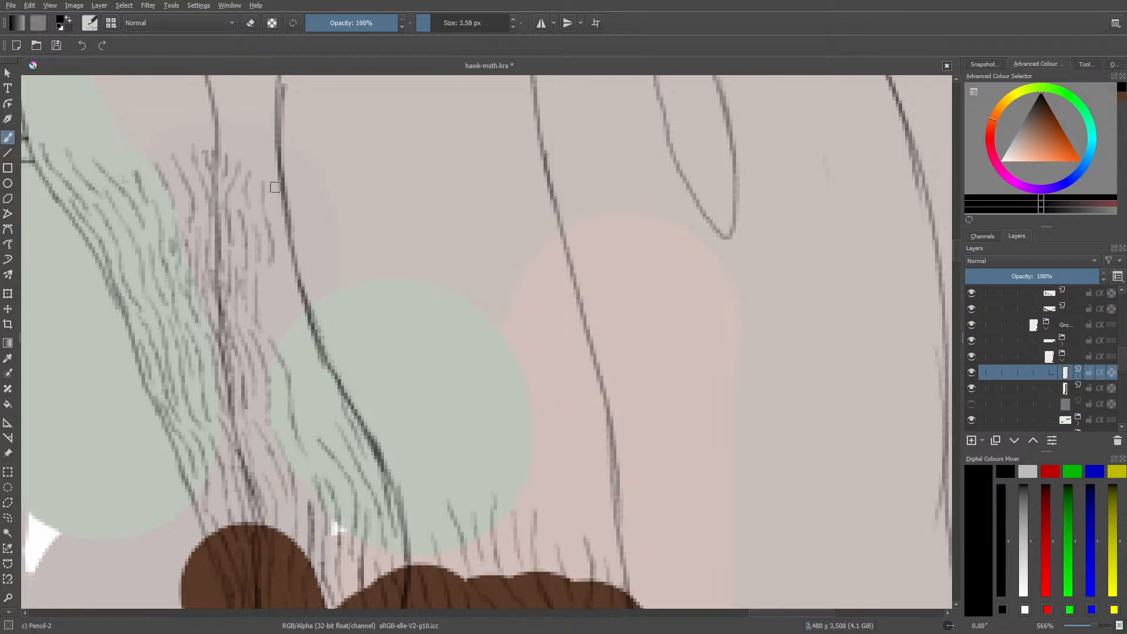
- Add bark lines down the left side of the third contour and fill the remaining gaps between the second and third contours
mouse_move(277, 185)
left_mouse_down()
mouse_move(287, 302)
mouse_move(278, 307)
mouse_move(291, 283)
mouse_move(320, 364)
left_mouse_up()
left_click_drag(293, 300, 312, 338)
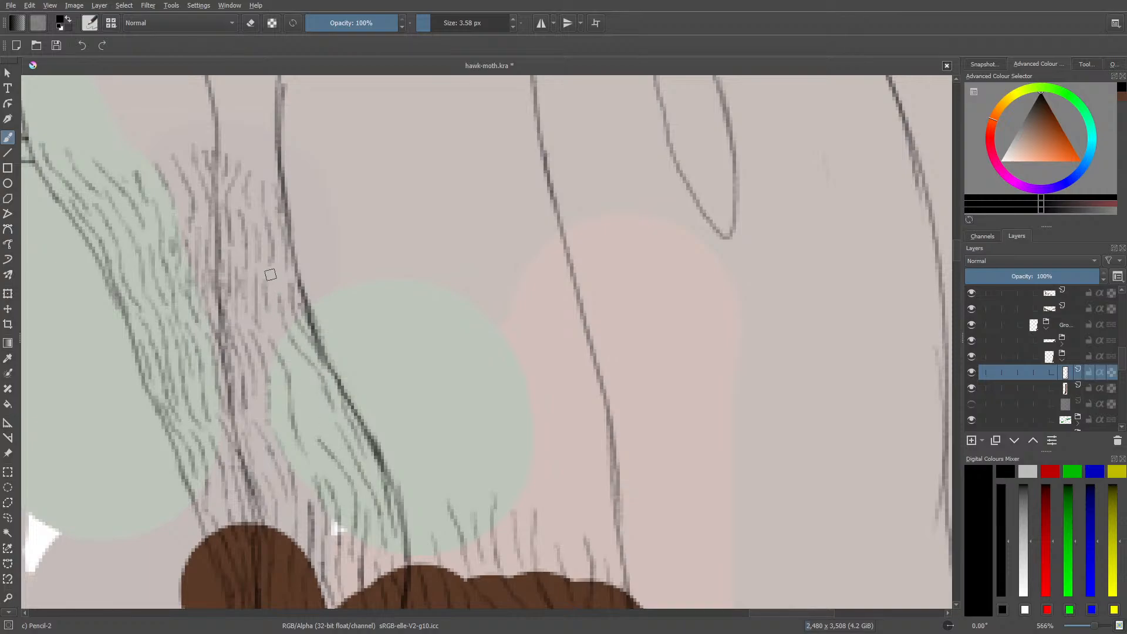
mouse_move(274, 281)
left_mouse_down()
mouse_move(276, 328)
mouse_move(323, 414)
mouse_move(317, 440)
left_mouse_up()
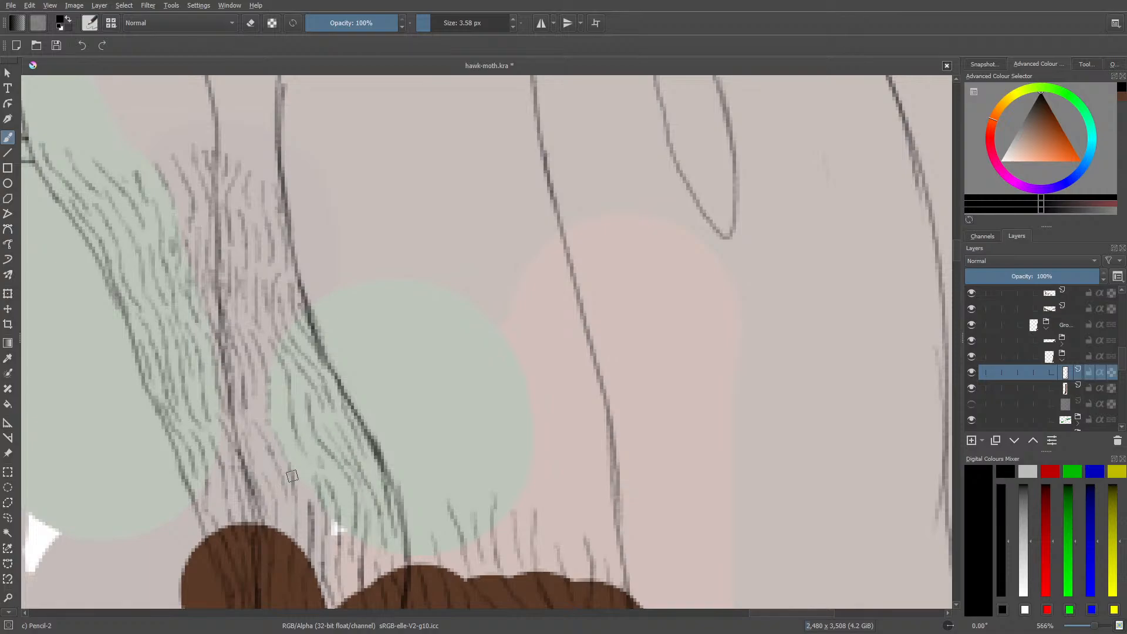
left_click_drag(278, 365, 280, 411)
- Draw bark lines on the right side of the third contour, covering most of the round green background patch above the brown fill
mouse_move(428, 560)
left_mouse_down()
mouse_move(415, 474)
mouse_move(380, 426)
mouse_move(406, 509)
left_mouse_up()
mouse_move(451, 560)
left_mouse_down()
mouse_move(428, 490)
mouse_move(425, 423)
left_mouse_up()
mouse_move(432, 509)
left_mouse_down()
mouse_move(420, 410)
mouse_move(392, 347)
mouse_move(411, 435)
mouse_move(355, 345)
mouse_move(382, 406)
mouse_move(349, 390)
mouse_move(316, 309)
mouse_move(355, 361)
mouse_move(323, 213)
mouse_move(321, 310)
mouse_move(299, 224)
left_mouse_up()
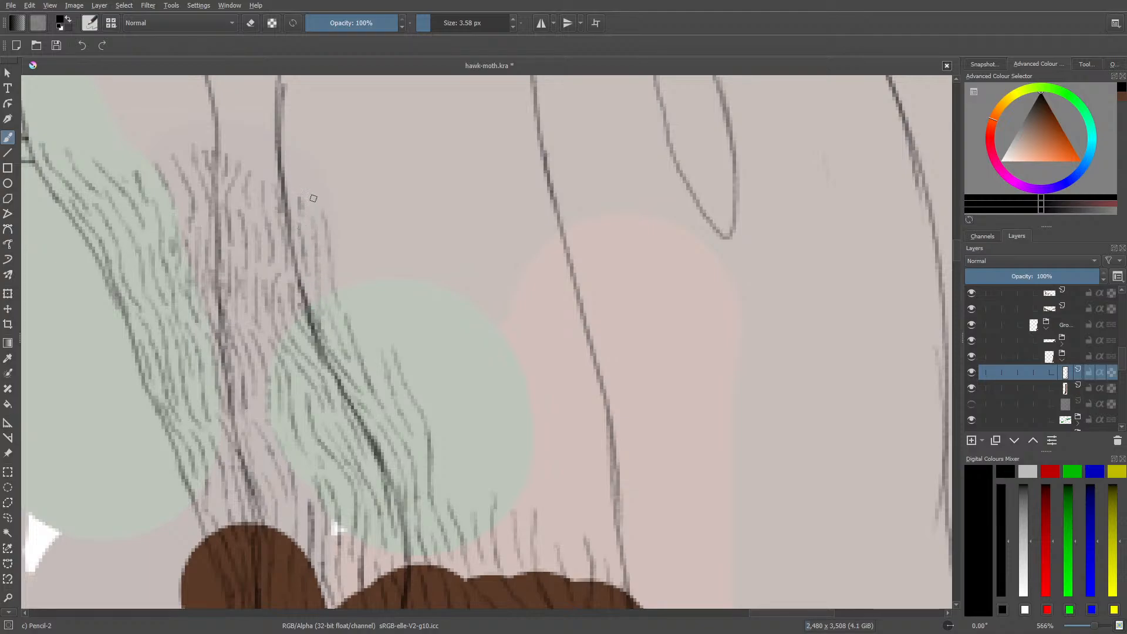
mouse_move(313, 198)
left_mouse_down()
mouse_move(322, 225)
mouse_move(338, 229)
mouse_move(332, 206)
mouse_move(341, 306)
mouse_move(355, 311)
mouse_move(379, 372)
mouse_move(361, 291)
mouse_move(370, 315)
mouse_move(368, 245)
mouse_move(355, 227)
mouse_move(359, 300)
mouse_move(361, 273)
mouse_move(388, 271)
mouse_move(382, 256)
mouse_move(407, 374)
mouse_move(422, 379)
mouse_move(407, 356)
mouse_move(448, 406)
mouse_move(458, 437)
left_mouse_up()
mouse_move(433, 414)
left_mouse_down()
mouse_move(442, 478)
mouse_move(466, 516)
mouse_move(460, 397)
mouse_move(476, 416)
mouse_move(480, 513)
mouse_move(480, 493)
mouse_move(497, 492)
mouse_move(492, 504)
mouse_move(492, 410)
mouse_move(476, 364)
left_mouse_up()
mouse_move(455, 343)
left_mouse_down()
mouse_move(474, 404)
mouse_move(468, 426)
left_mouse_up()
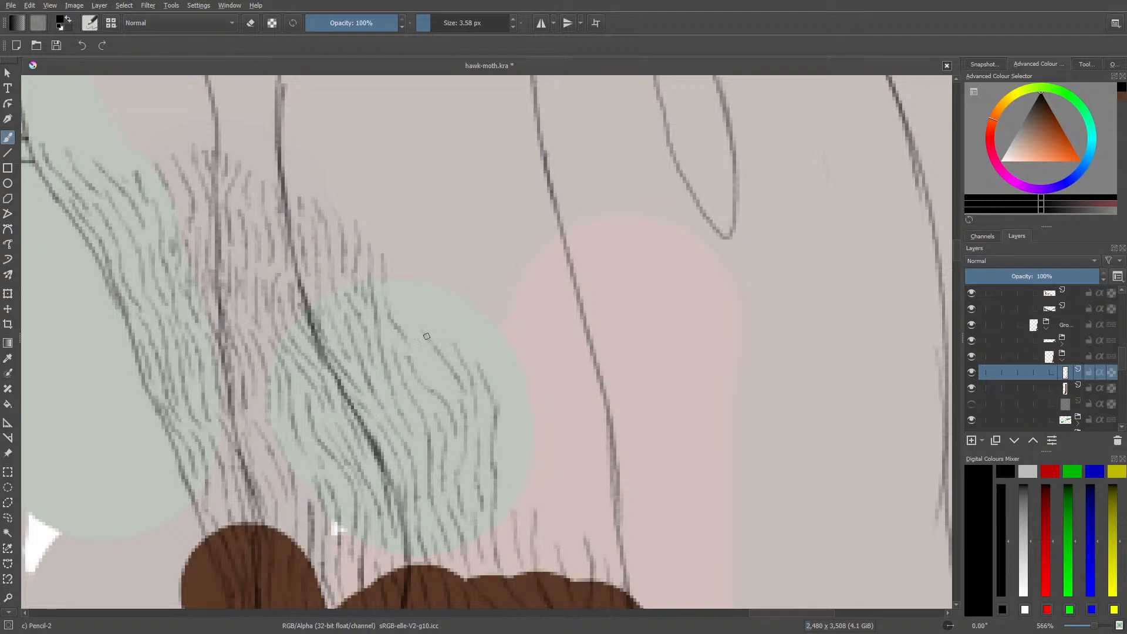
- Extend the bark lines across the top of the round green patch and over the pink area to the fourth contour
left_click_drag(416, 291, 419, 307)
left_click_drag(429, 295, 446, 342)
left_click_drag(396, 269, 416, 339)
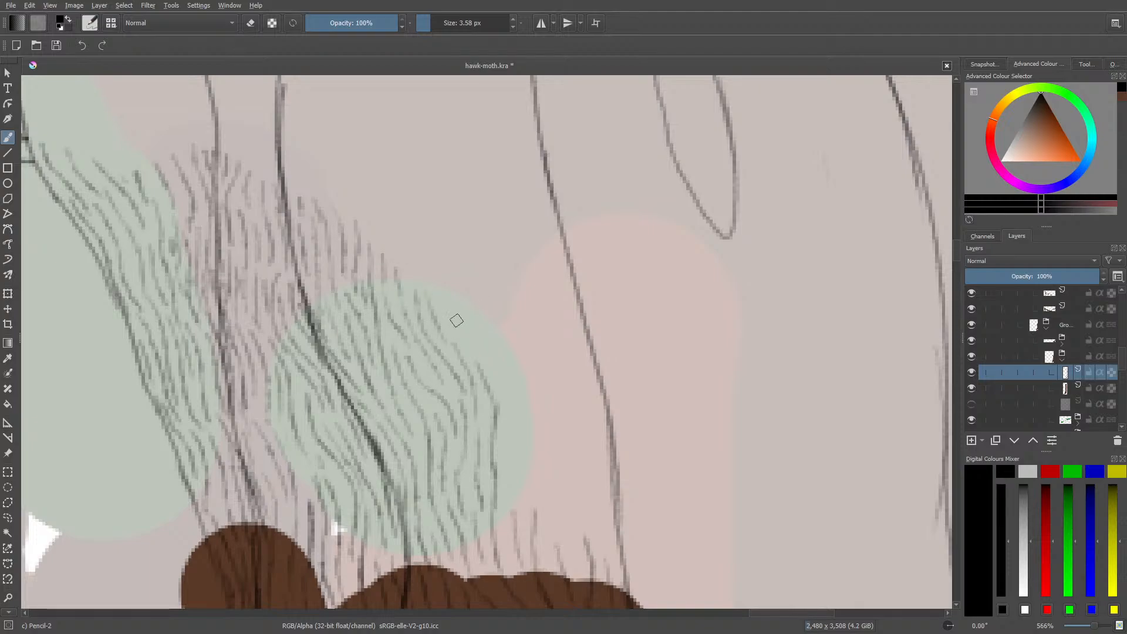
mouse_move(436, 267)
left_mouse_down()
mouse_move(440, 311)
mouse_move(464, 296)
mouse_move(462, 318)
mouse_move(503, 383)
mouse_move(485, 269)
mouse_move(474, 313)
left_mouse_up()
mouse_move(502, 271)
left_mouse_down()
mouse_move(497, 308)
mouse_move(519, 351)
mouse_move(524, 284)
mouse_move(525, 297)
left_mouse_up()
mouse_move(509, 278)
left_mouse_down()
mouse_move(514, 318)
mouse_move(543, 325)
mouse_move(551, 388)
left_mouse_up()
left_click_drag(562, 384, 561, 309)
left_click_drag(550, 259, 594, 375)
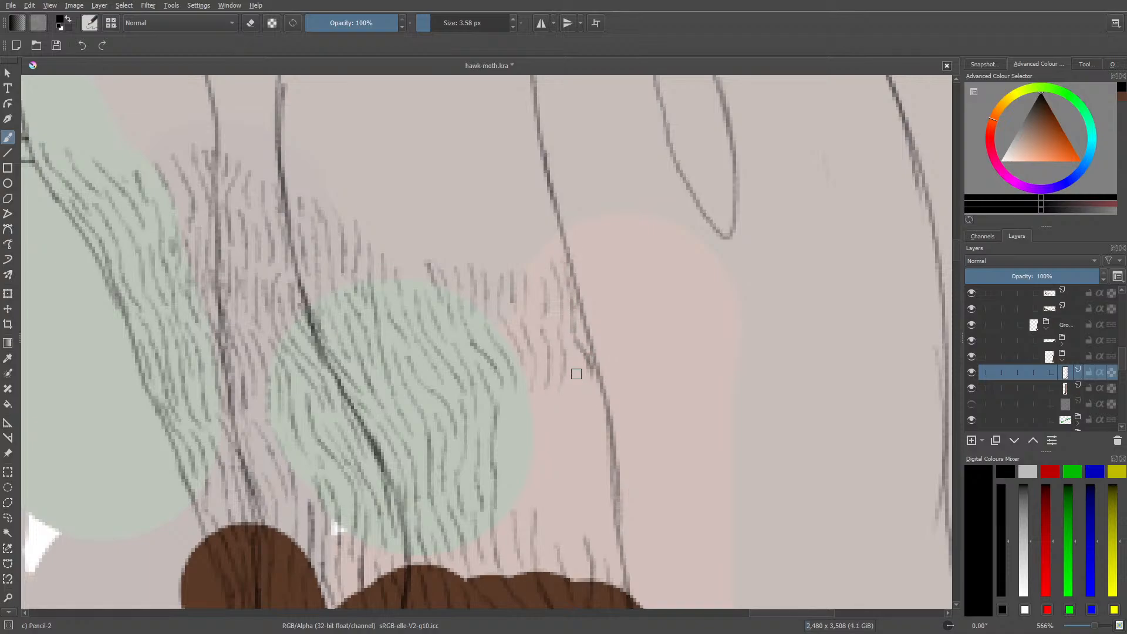
- Fill the pink area beside the fourth contour with bark lines down to the brown fill and even out their upper edge
mouse_move(586, 396)
left_mouse_down()
mouse_move(607, 467)
mouse_move(589, 385)
mouse_move(554, 402)
mouse_move(559, 434)
left_mouse_up()
mouse_move(546, 389)
left_mouse_down()
mouse_move(538, 407)
mouse_move(568, 514)
mouse_move(547, 543)
mouse_move(563, 538)
mouse_move(573, 579)
mouse_move(594, 528)
left_mouse_up()
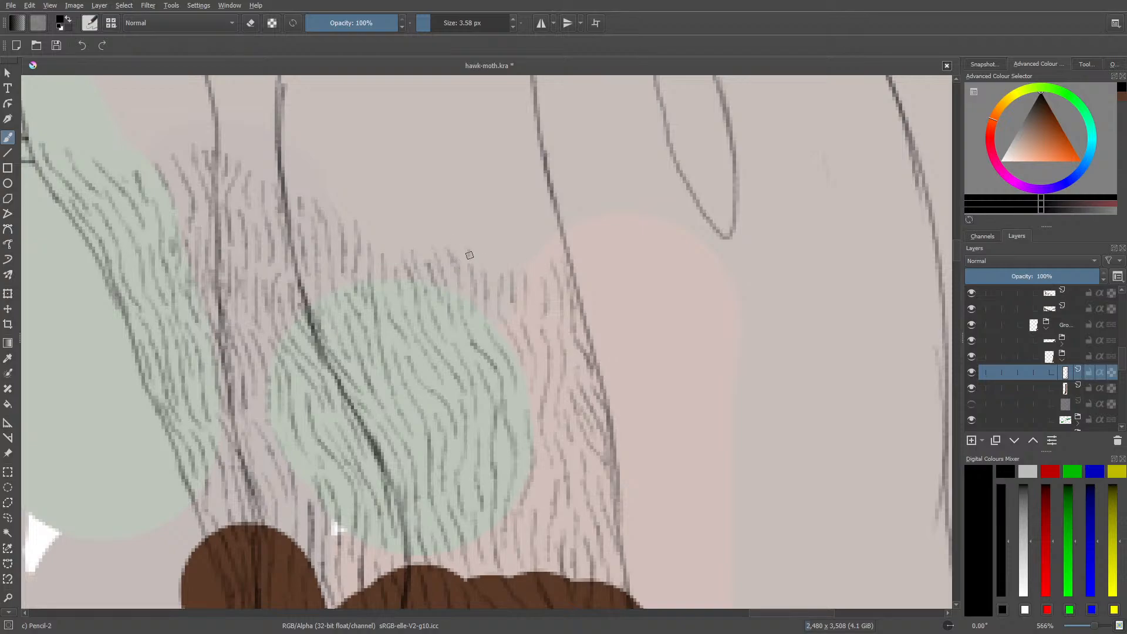
mouse_move(497, 251)
left_mouse_down()
mouse_move(500, 272)
mouse_move(539, 282)
mouse_move(538, 301)
mouse_move(551, 251)
mouse_move(566, 284)
left_mouse_up()
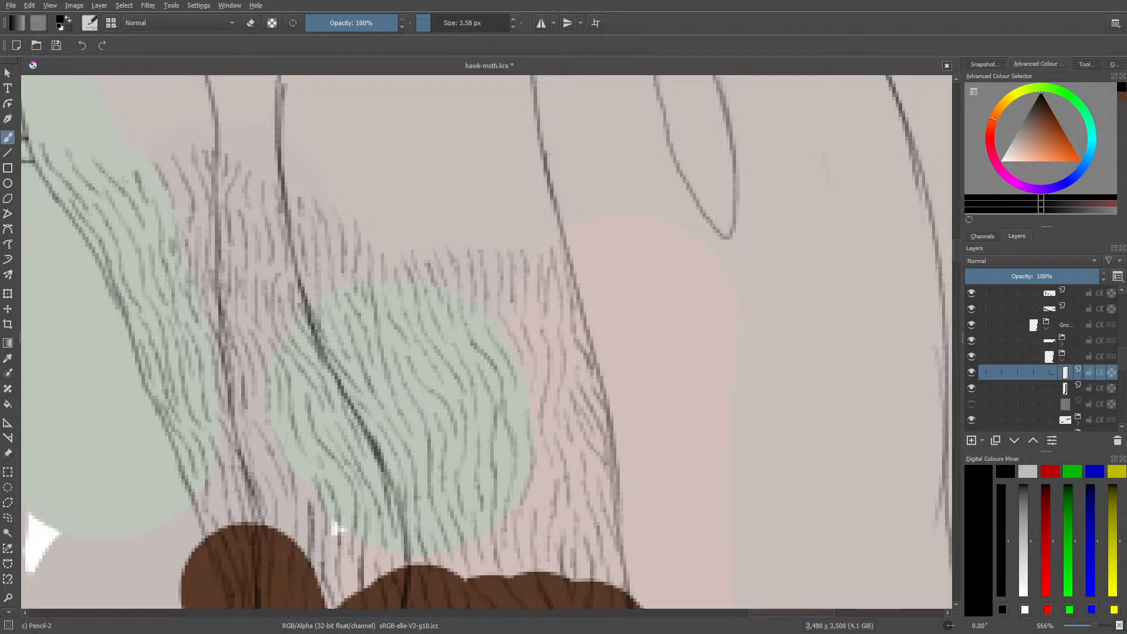
left_click_drag(958, 248, 959, 264)
scroll(957, 254, "up", 1)
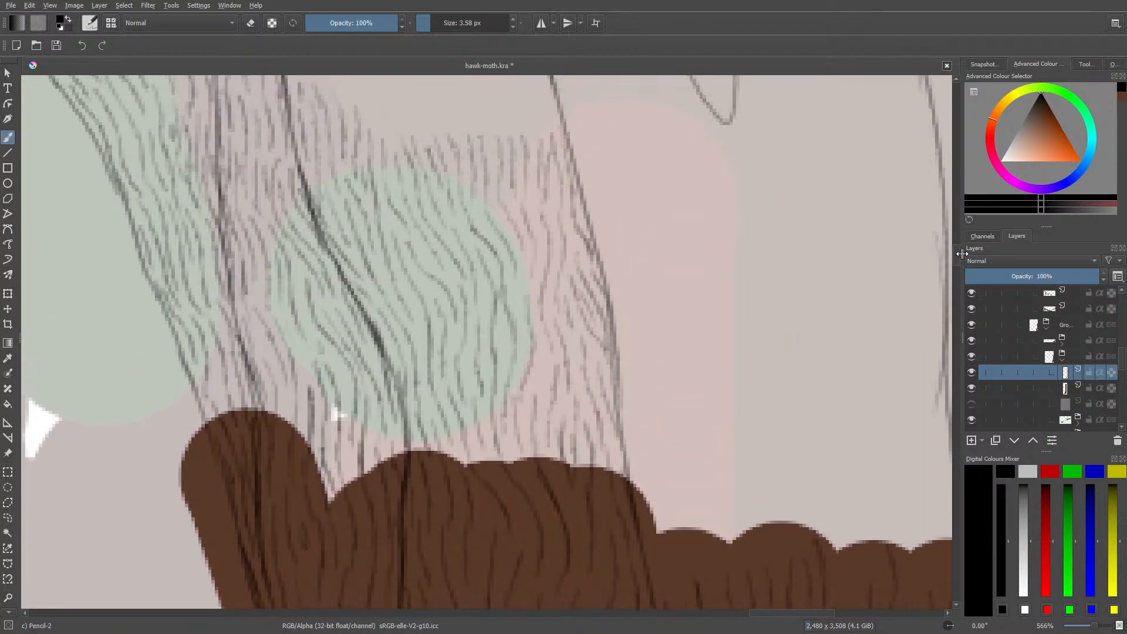
mouse_move(826, 383)
left_mouse_down()
mouse_move(728, 457)
mouse_move(775, 355)
mouse_move(741, 375)
left_mouse_up()
mouse_move(798, 354)
left_mouse_down()
mouse_move(750, 376)
mouse_move(701, 465)
mouse_move(746, 426)
mouse_move(753, 399)
mouse_move(728, 432)
mouse_move(748, 404)
left_mouse_up()
mouse_move(813, 381)
left_mouse_down()
mouse_move(810, 358)
mouse_move(808, 384)
mouse_move(762, 396)
mouse_move(773, 380)
mouse_move(800, 385)
mouse_move(705, 452)
mouse_move(754, 419)
left_mouse_up()
key("slash")
right_click(790, 362)
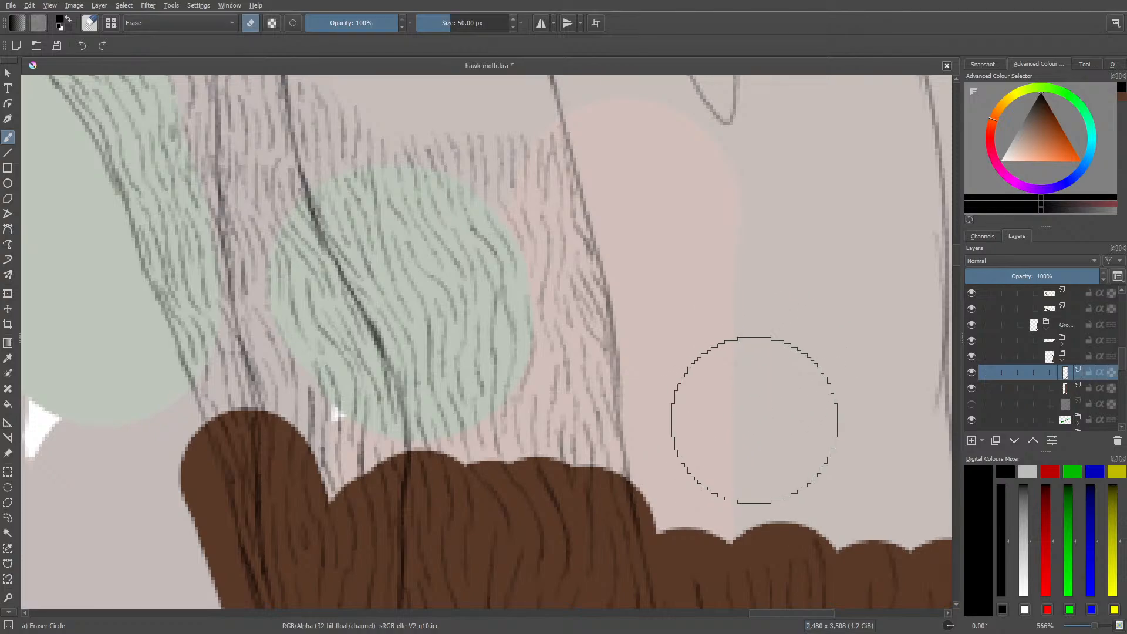
- Return to the Pencil-2 brush and draw bark lines just above the brown fill on the right side of the fourth contour
scroll(956, 265, "down", 5)
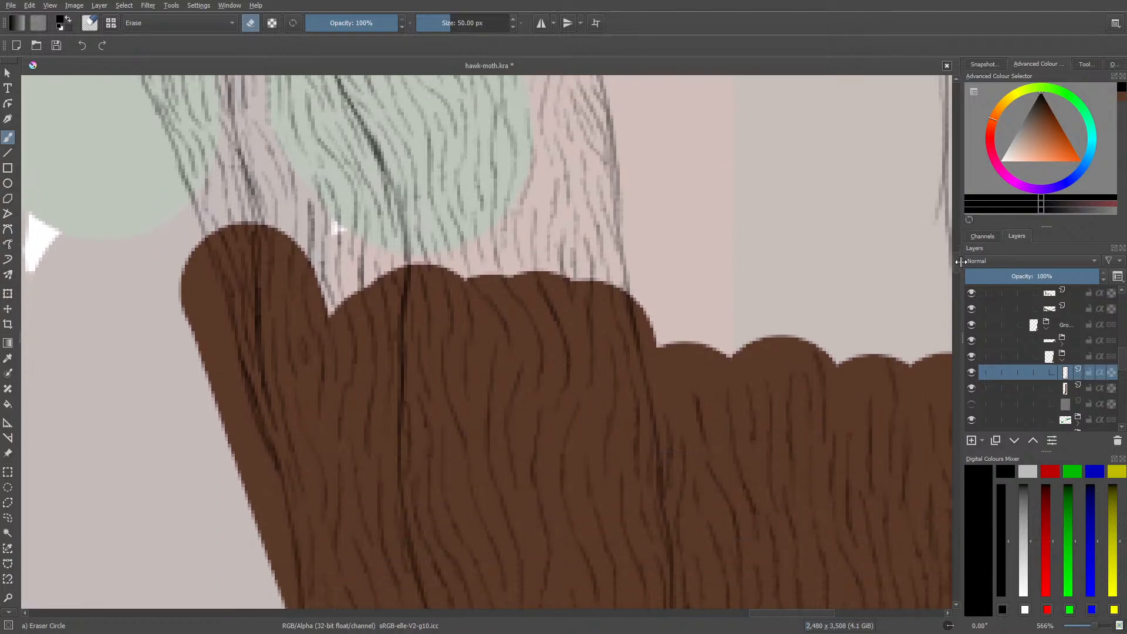
key("slash")
mouse_move(675, 397)
left_mouse_down()
mouse_move(675, 314)
mouse_move(653, 272)
mouse_move(652, 334)
mouse_move(632, 179)
mouse_move(623, 191)
mouse_move(627, 255)
mouse_move(661, 218)
mouse_move(686, 387)
mouse_move(706, 302)
mouse_move(684, 228)
mouse_move(688, 285)
mouse_move(671, 162)
mouse_move(645, 174)
mouse_move(648, 250)
left_mouse_up()
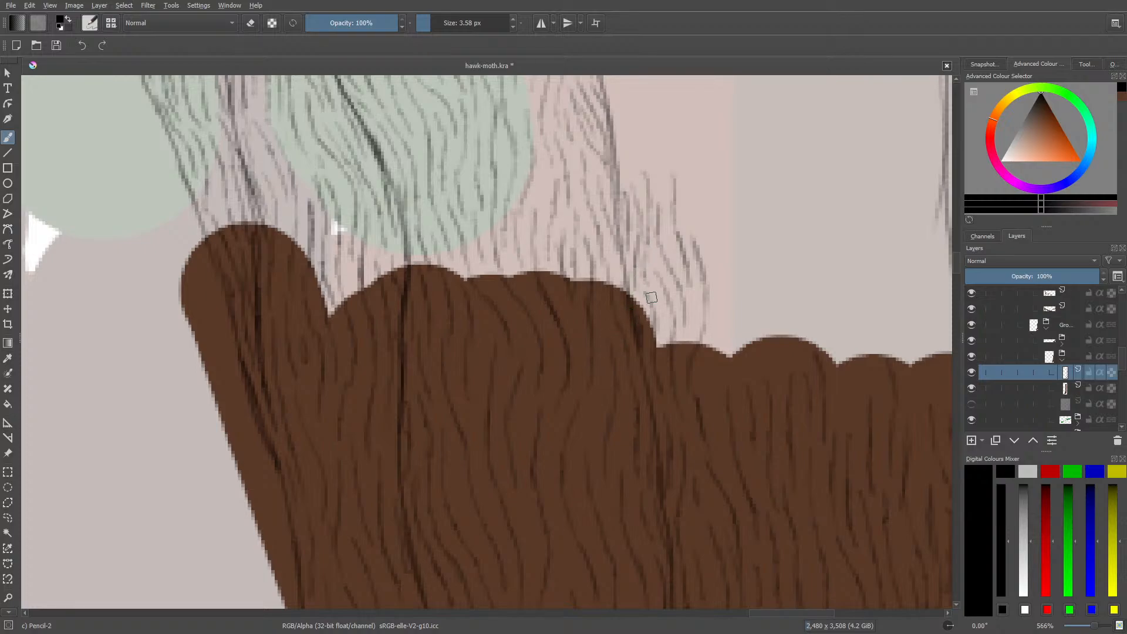
mouse_move(725, 354)
left_mouse_down()
mouse_move(728, 313)
mouse_move(712, 259)
mouse_move(710, 341)
left_mouse_up()
mouse_move(716, 302)
left_mouse_down()
mouse_move(705, 200)
mouse_move(726, 214)
mouse_move(751, 292)
mouse_move(740, 408)
mouse_move(742, 309)
left_mouse_up()
mouse_move(763, 366)
left_mouse_down()
mouse_move(779, 299)
mouse_move(754, 228)
left_mouse_up()
left_click_drag(763, 271, 761, 330)
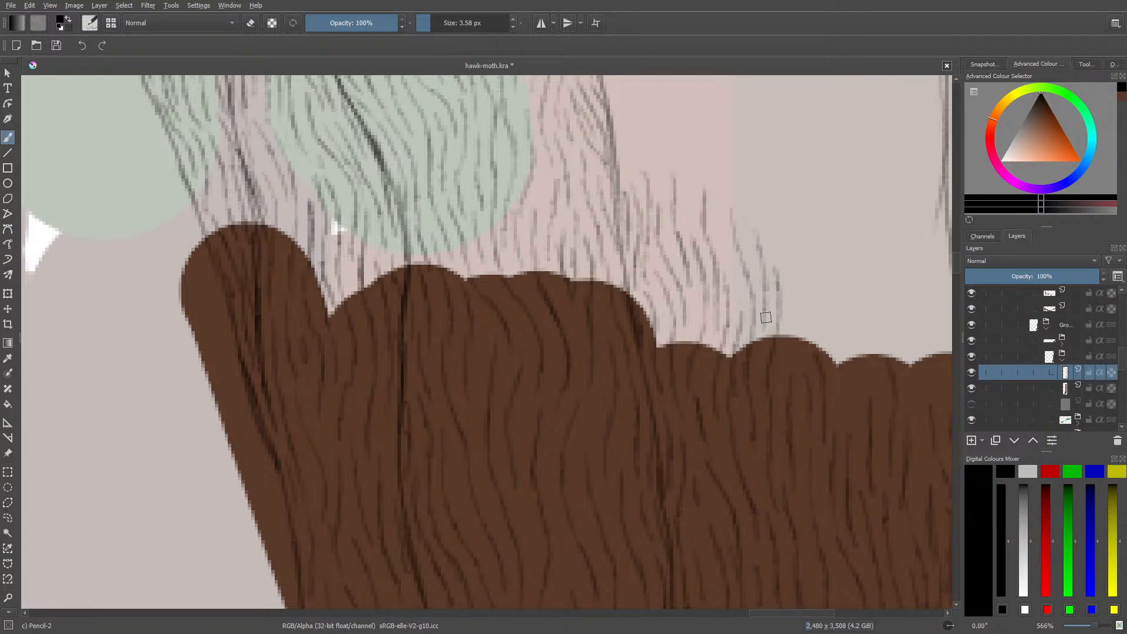
- Draw the first bark lines just above the brown fill on the left side of the fifth contour
scroll(957, 265, "up", 5)
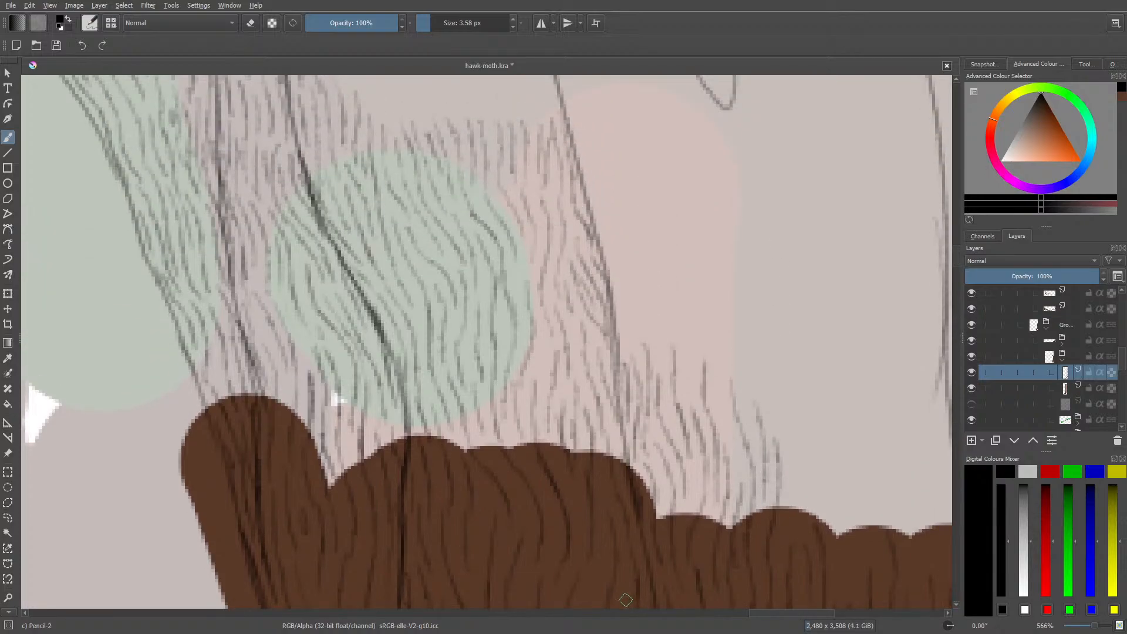
left_click_drag(789, 614, 809, 611)
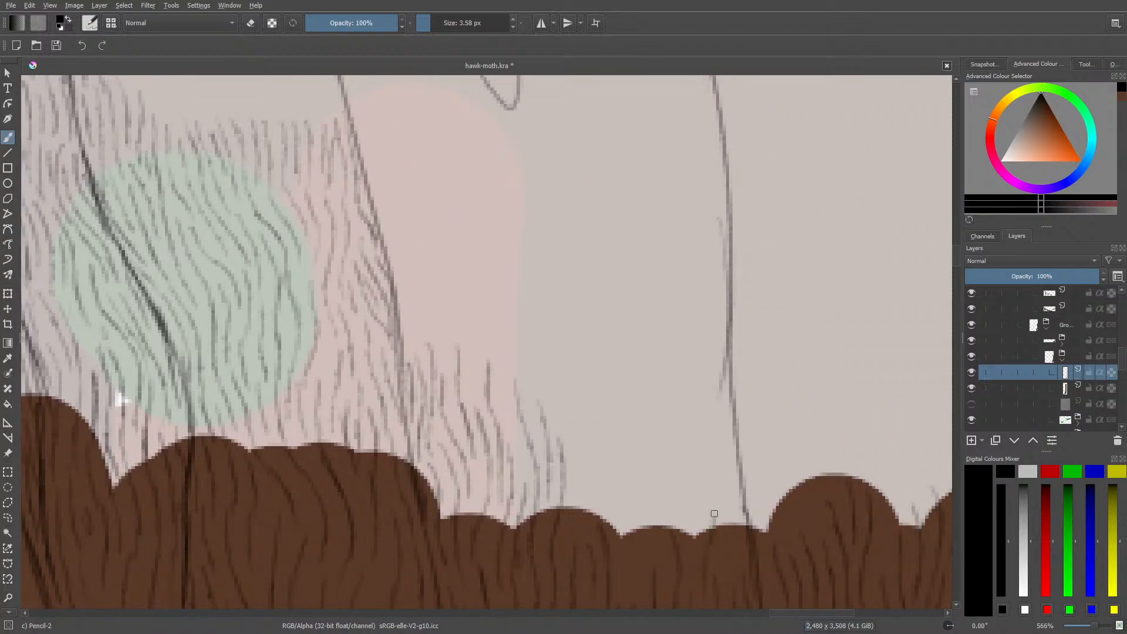
left_click_drag(706, 487, 711, 520)
mouse_move(698, 468)
left_mouse_down()
mouse_move(687, 569)
mouse_move(680, 511)
mouse_move(678, 541)
mouse_move(660, 477)
left_mouse_up()
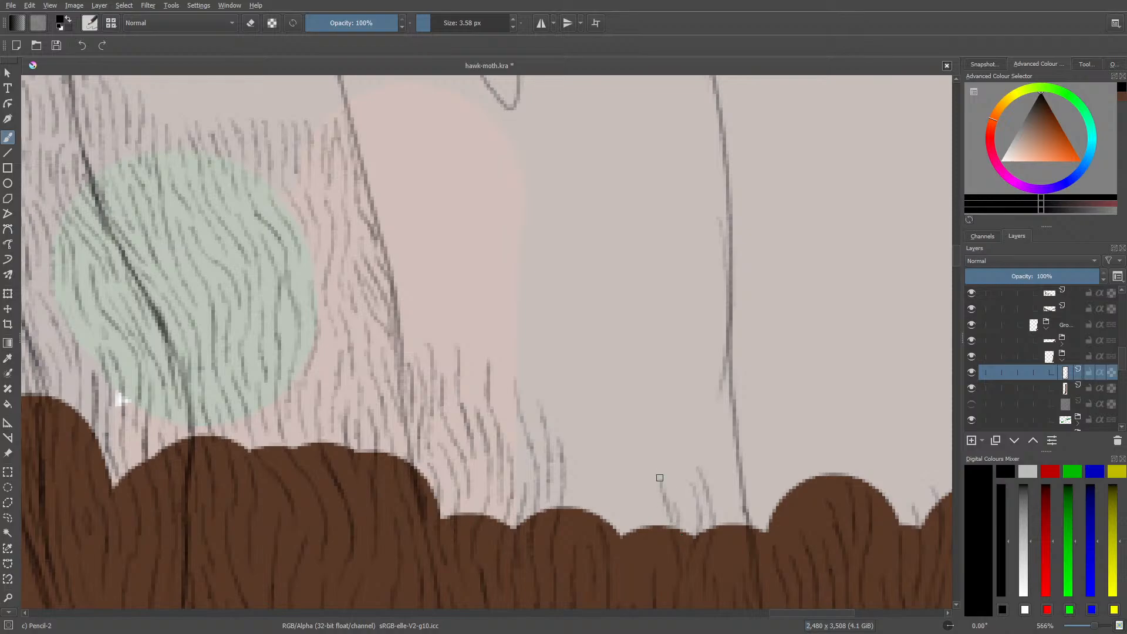
left_click_drag(684, 519, 669, 407)
left_click_drag(653, 470, 646, 419)
left_click_drag(698, 469, 701, 436)
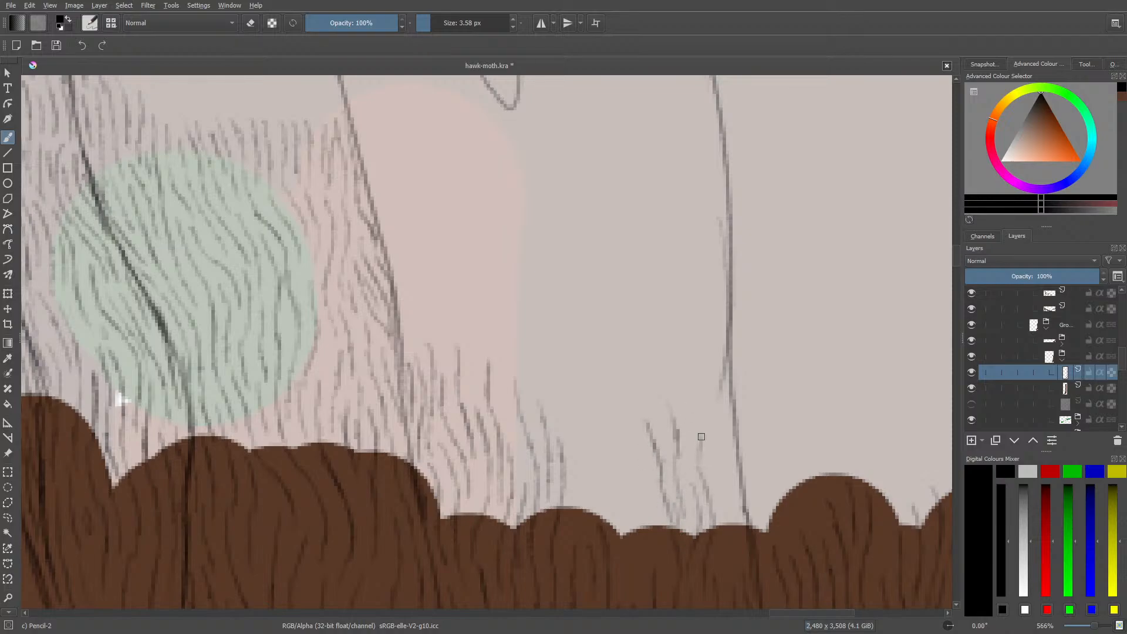
mouse_move(694, 390)
left_mouse_down()
mouse_move(700, 453)
mouse_move(716, 449)
mouse_move(715, 427)
mouse_move(728, 576)
mouse_move(740, 575)
mouse_move(742, 527)
mouse_move(729, 461)
left_mouse_up()
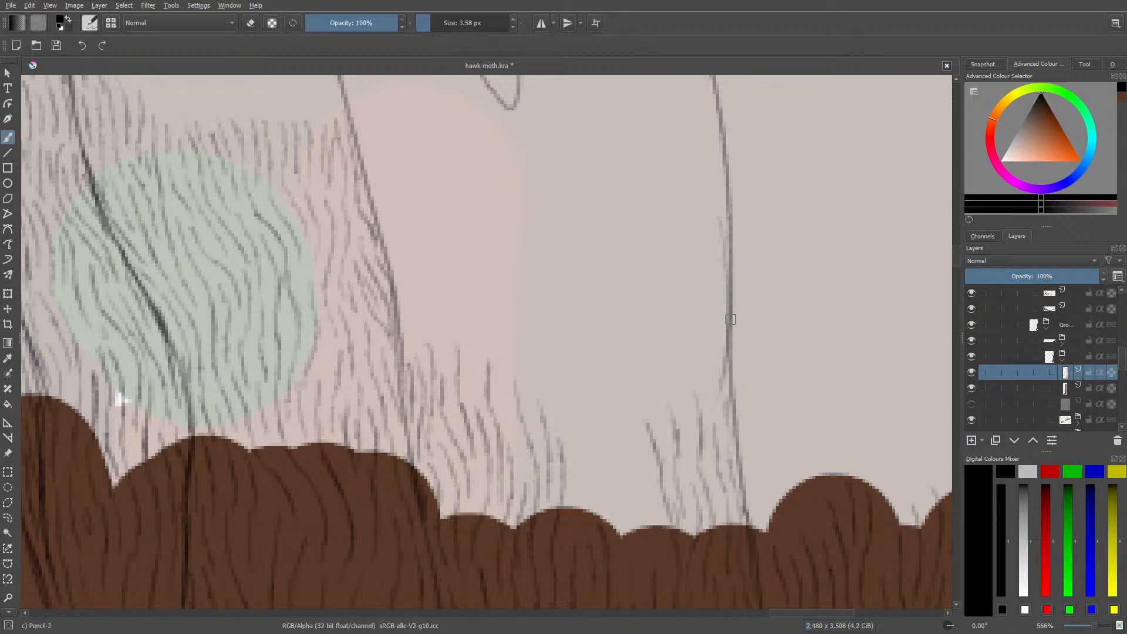
- Extend the bark lines up along the left side of the fifth contour and widen the patch leftward down to the brown fill
mouse_move(712, 388)
left_mouse_down()
mouse_move(708, 237)
mouse_move(722, 254)
mouse_move(722, 331)
left_mouse_up()
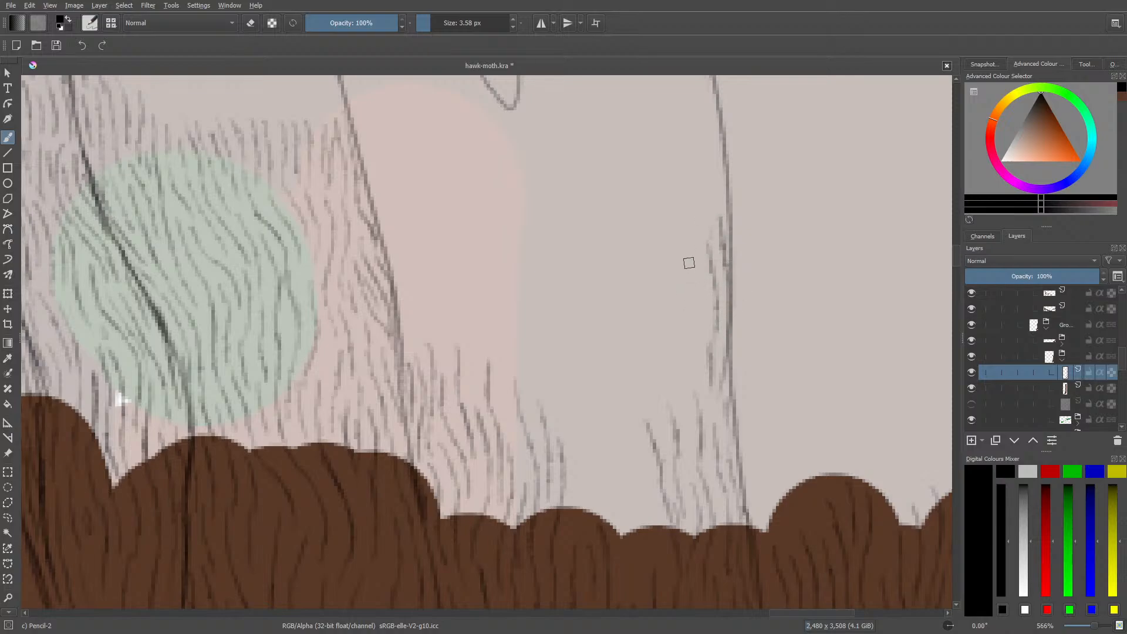
mouse_move(689, 258)
left_mouse_down()
mouse_move(696, 320)
mouse_move(681, 415)
left_mouse_up()
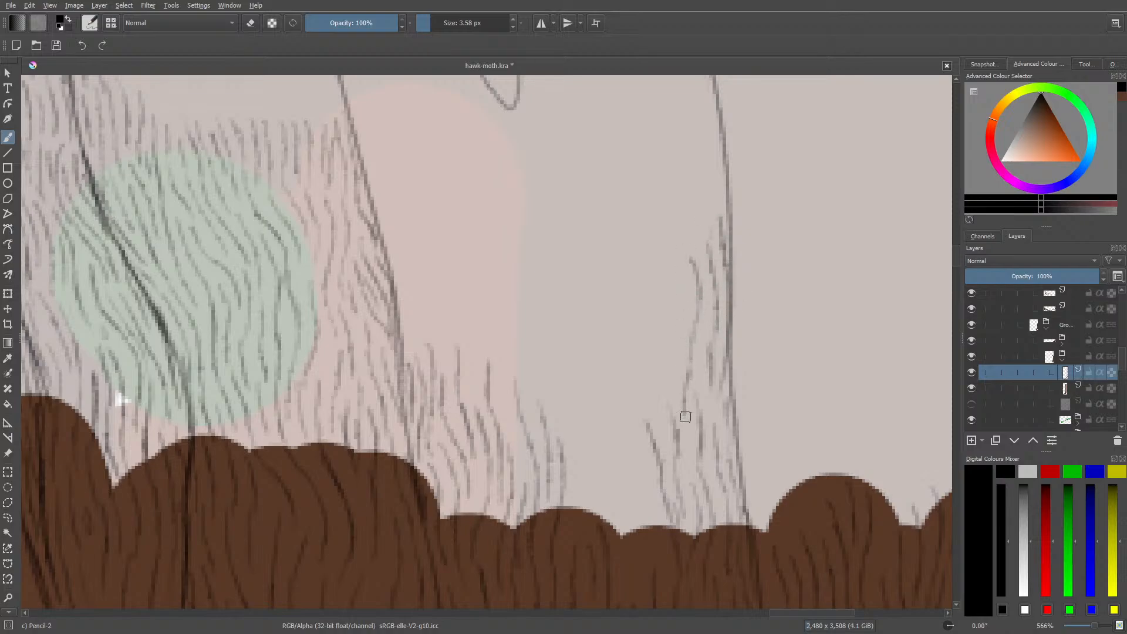
mouse_move(669, 356)
left_mouse_down()
mouse_move(656, 320)
mouse_move(663, 281)
mouse_move(681, 349)
left_mouse_up()
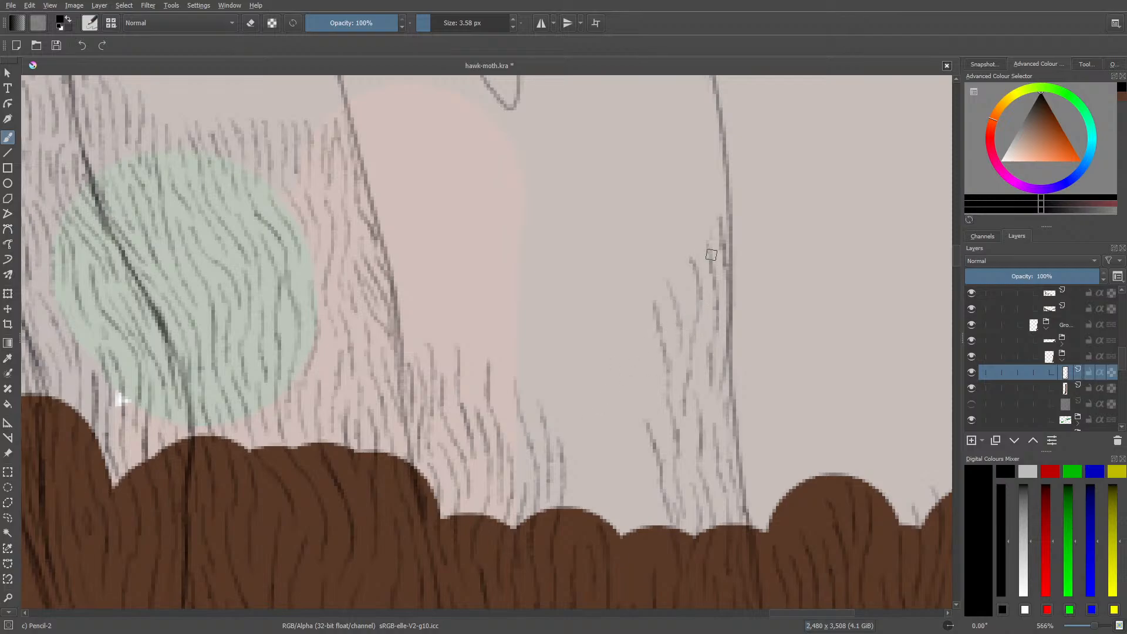
mouse_move(641, 324)
left_mouse_down()
mouse_move(652, 435)
mouse_move(626, 359)
mouse_move(618, 371)
mouse_move(649, 498)
left_mouse_up()
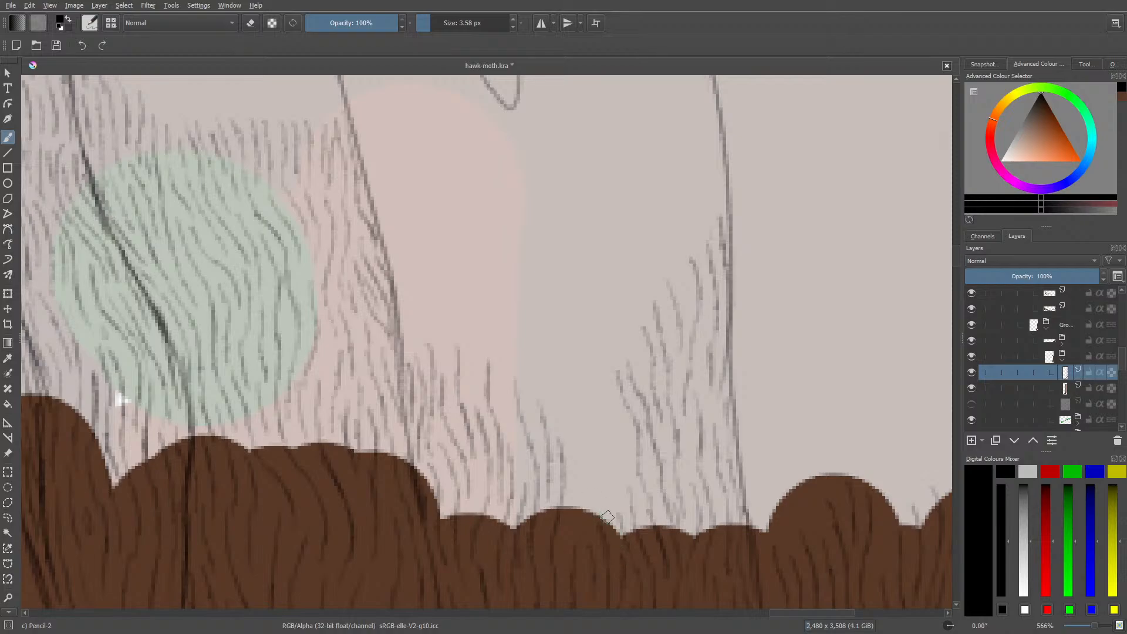
mouse_move(606, 515)
left_mouse_down()
mouse_move(607, 449)
mouse_move(622, 499)
mouse_move(614, 422)
left_mouse_up()
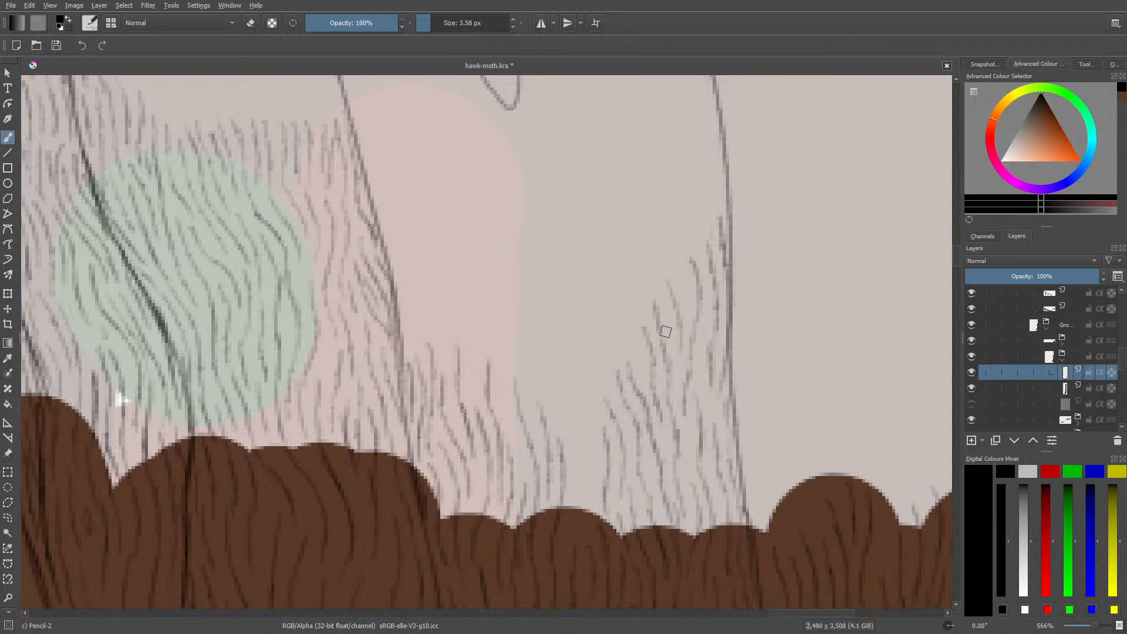
- Fill the bare gap above the brown fill between the fifth contour's bark lines and the pink area, building the texture upward
scroll(956, 259, "down", 1)
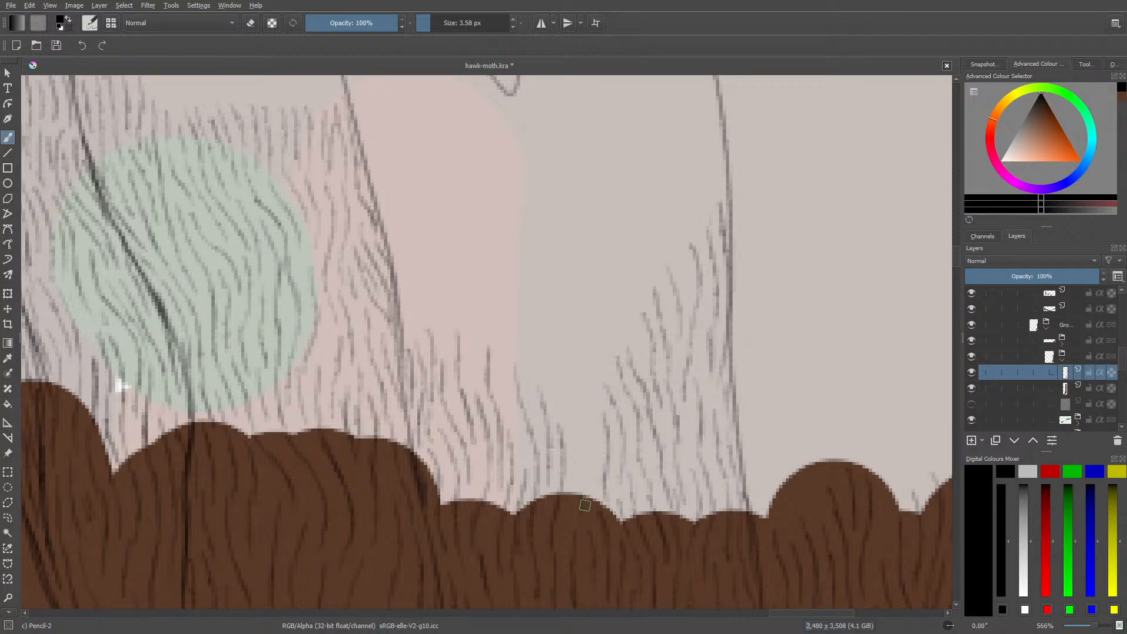
mouse_move(586, 505)
left_mouse_down()
mouse_move(587, 441)
mouse_move(568, 365)
mouse_move(588, 392)
left_mouse_up()
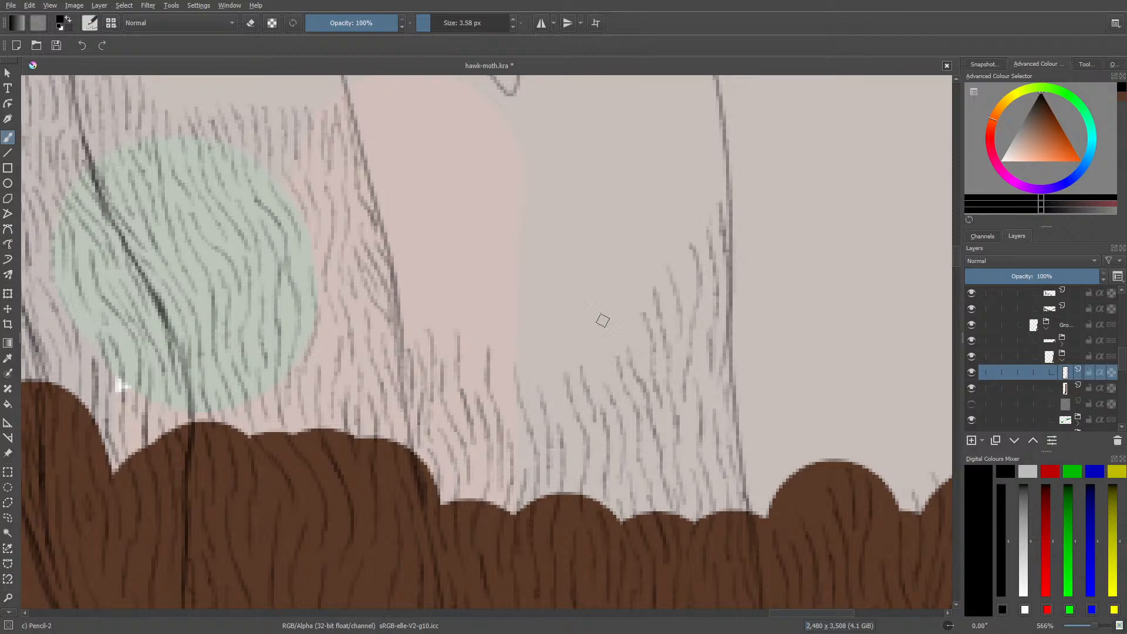
left_click_drag(600, 357, 591, 271)
left_click_drag(618, 330, 619, 281)
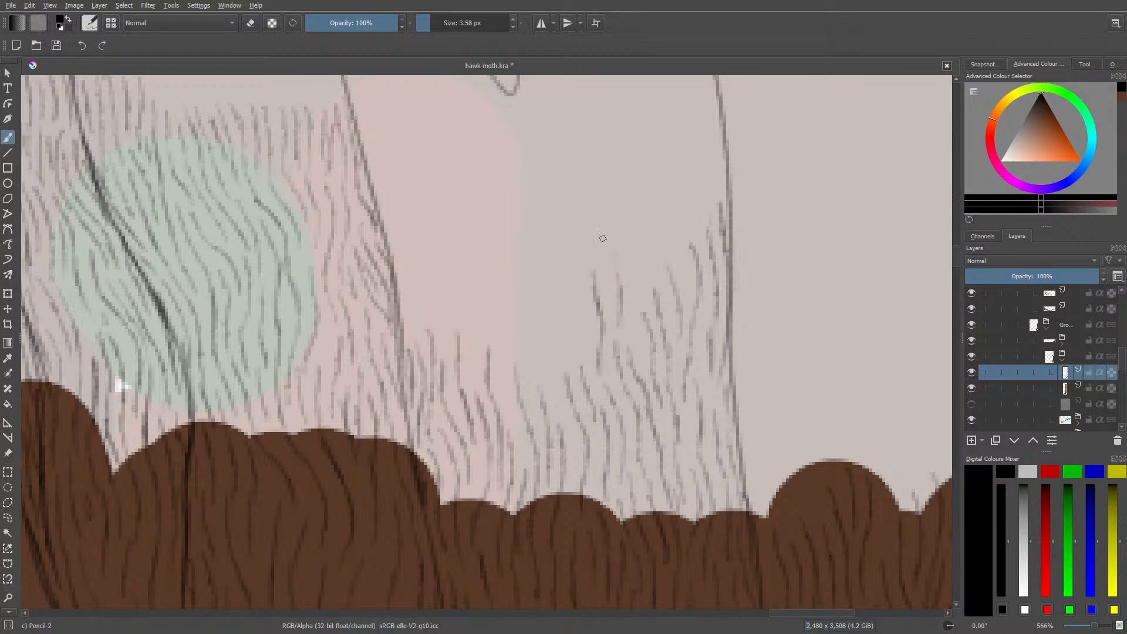
mouse_move(603, 241)
left_mouse_down()
mouse_move(605, 290)
mouse_move(624, 241)
mouse_move(638, 352)
left_mouse_up()
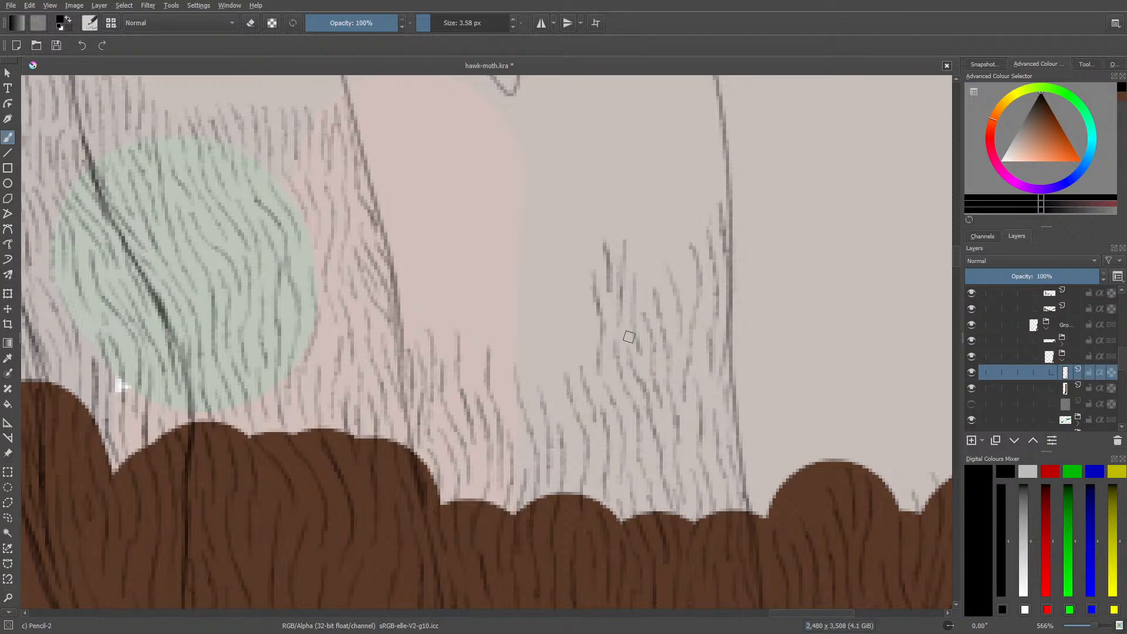
mouse_move(580, 355)
left_mouse_down()
mouse_move(568, 298)
mouse_move(577, 280)
mouse_move(588, 335)
mouse_move(563, 356)
mouse_move(551, 351)
mouse_move(549, 316)
mouse_move(554, 376)
left_mouse_up()
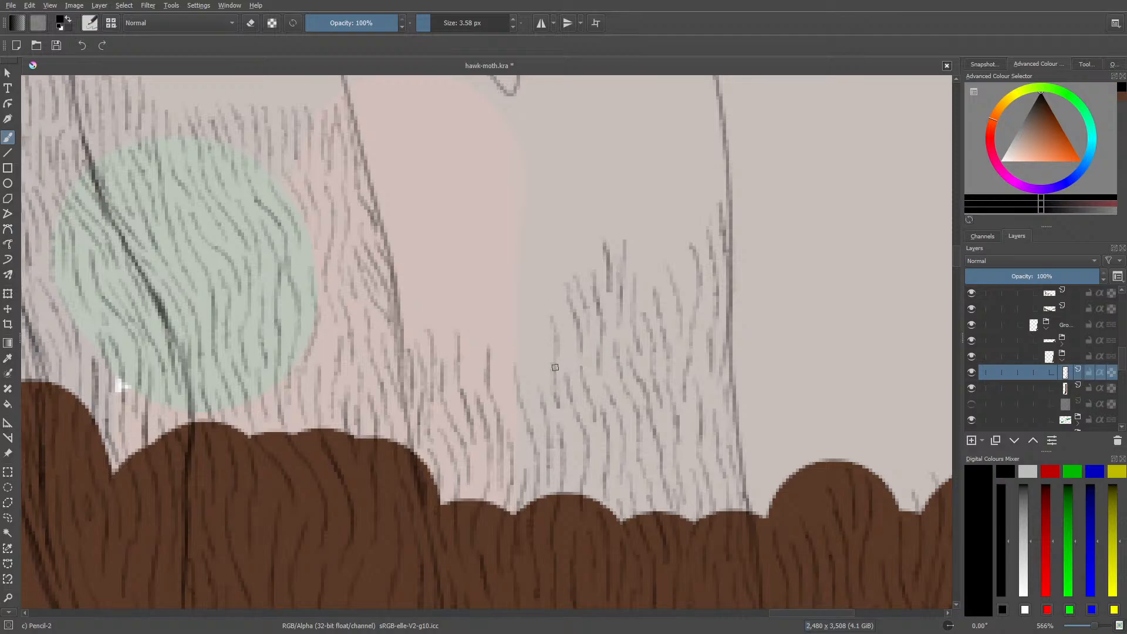
- Continue the bark lines leftward across the right edge of the pink area
left_click_drag(531, 340, 528, 388)
mouse_move(527, 309)
left_mouse_down()
mouse_move(534, 386)
mouse_move(510, 326)
mouse_move(513, 420)
left_mouse_up()
mouse_move(503, 359)
left_mouse_down()
mouse_move(493, 246)
mouse_move(510, 265)
mouse_move(522, 325)
mouse_move(531, 326)
mouse_move(535, 274)
mouse_move(551, 304)
mouse_move(549, 275)
left_mouse_up()
mouse_move(546, 333)
left_mouse_down()
mouse_move(545, 361)
mouse_move(565, 332)
left_mouse_up()
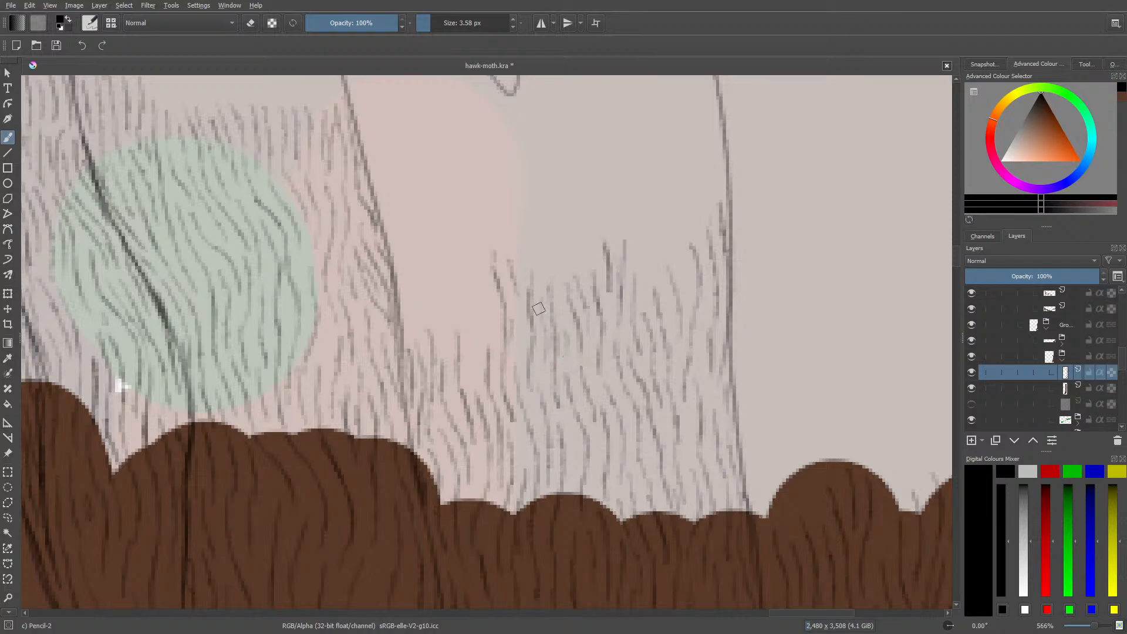
- Cover the lower part of the pink area with bark lines up to the right side of the fourth contour
left_click_drag(473, 276, 473, 375)
mouse_move(479, 310)
left_mouse_down()
mouse_move(466, 247)
mouse_move(487, 285)
mouse_move(491, 347)
mouse_move(480, 200)
left_mouse_up()
mouse_move(466, 238)
left_mouse_down()
mouse_move(458, 202)
mouse_move(450, 257)
left_mouse_up()
mouse_move(448, 310)
left_mouse_down()
mouse_move(446, 348)
mouse_move(462, 309)
mouse_move(415, 218)
mouse_move(440, 261)
mouse_move(411, 272)
mouse_move(414, 321)
left_mouse_up()
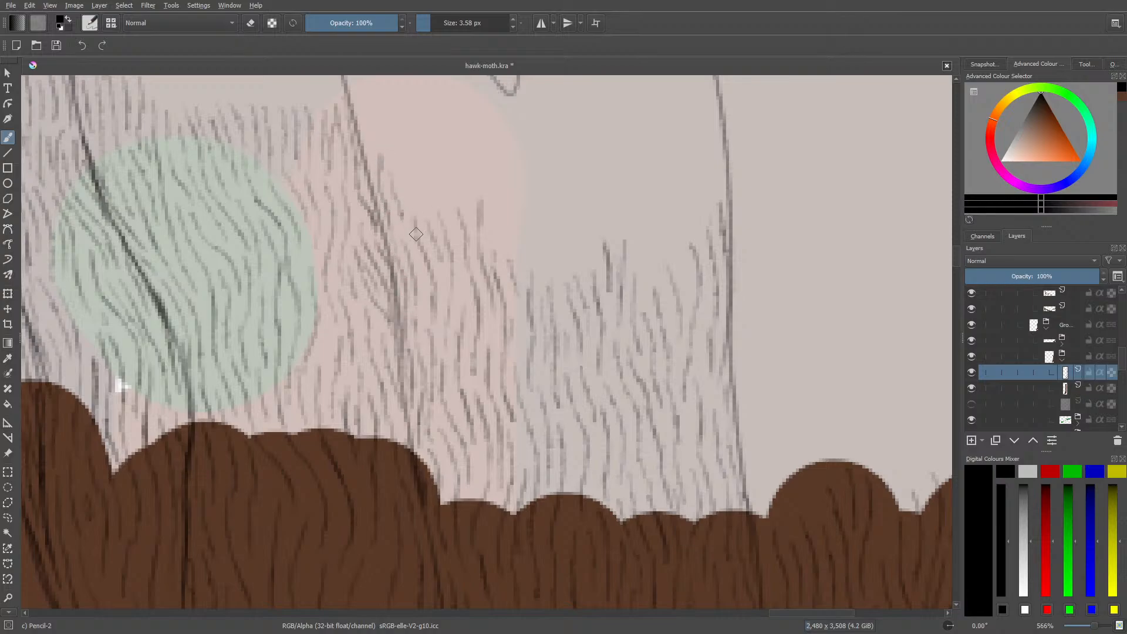
mouse_move(424, 189)
left_mouse_down()
mouse_move(428, 216)
mouse_move(464, 233)
left_mouse_up()
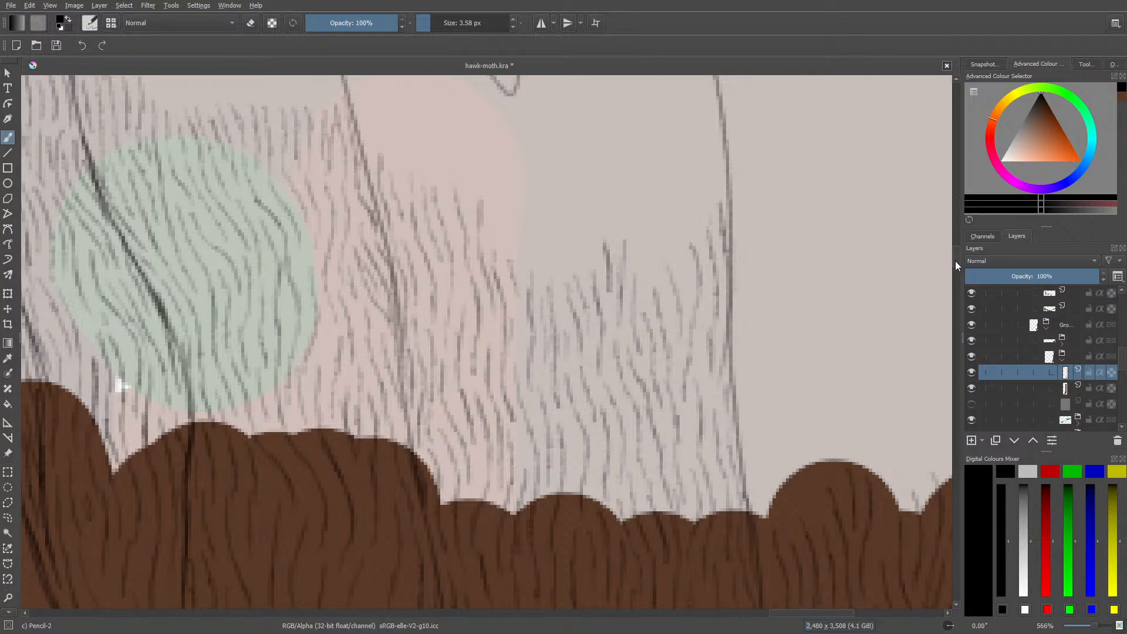
- Raise the upper edge of the bark lines from the fifth contour leftward across the middle of the strip
scroll(956, 260, "up", 3)
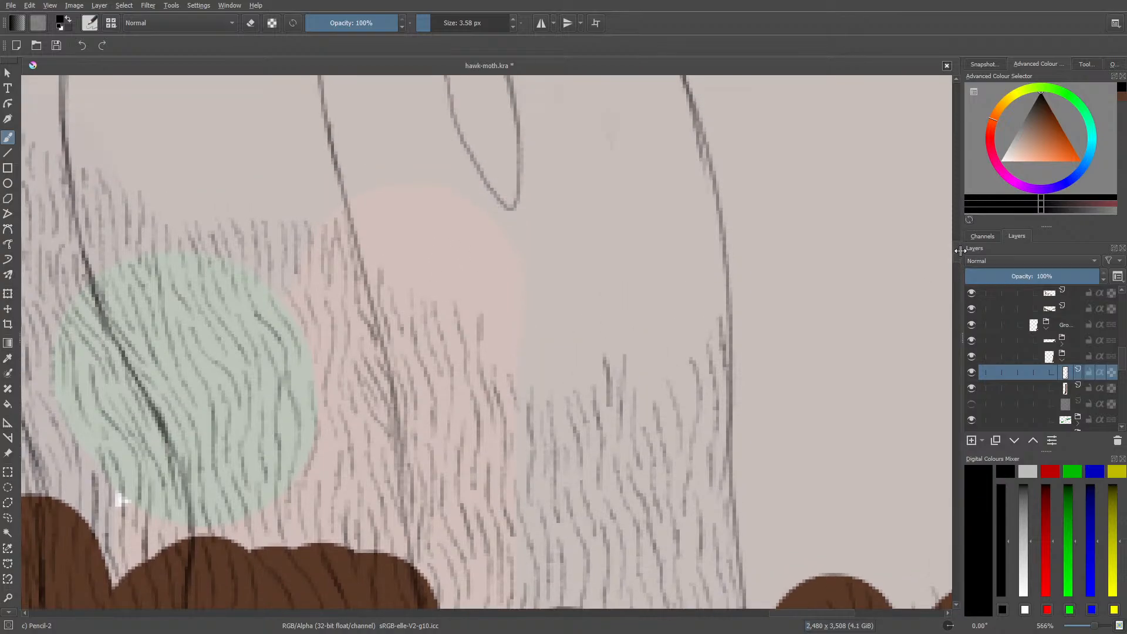
mouse_move(645, 400)
left_mouse_down()
mouse_move(648, 412)
mouse_move(680, 329)
mouse_move(672, 294)
left_mouse_up()
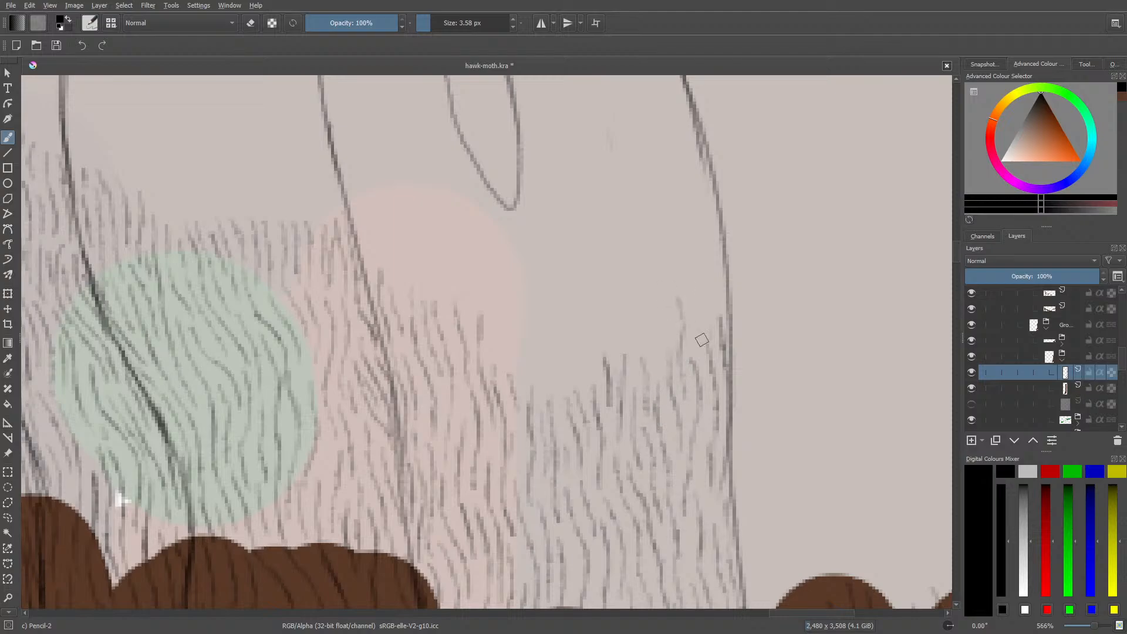
left_click_drag(697, 347, 690, 262)
left_click_drag(708, 329, 714, 249)
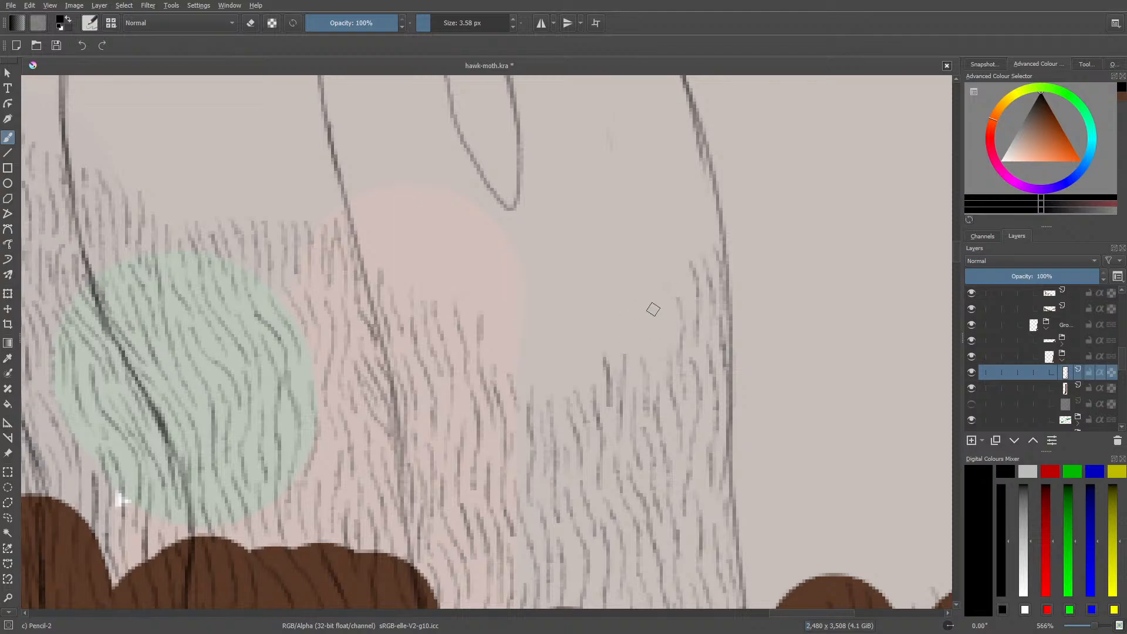
mouse_move(654, 293)
left_mouse_down()
mouse_move(659, 347)
mouse_move(655, 301)
mouse_move(675, 327)
left_mouse_up()
mouse_move(630, 291)
left_mouse_down()
mouse_move(634, 343)
mouse_move(645, 328)
mouse_move(619, 351)
mouse_move(588, 347)
mouse_move(582, 323)
mouse_move(600, 329)
mouse_move(564, 355)
mouse_move(570, 382)
left_mouse_up()
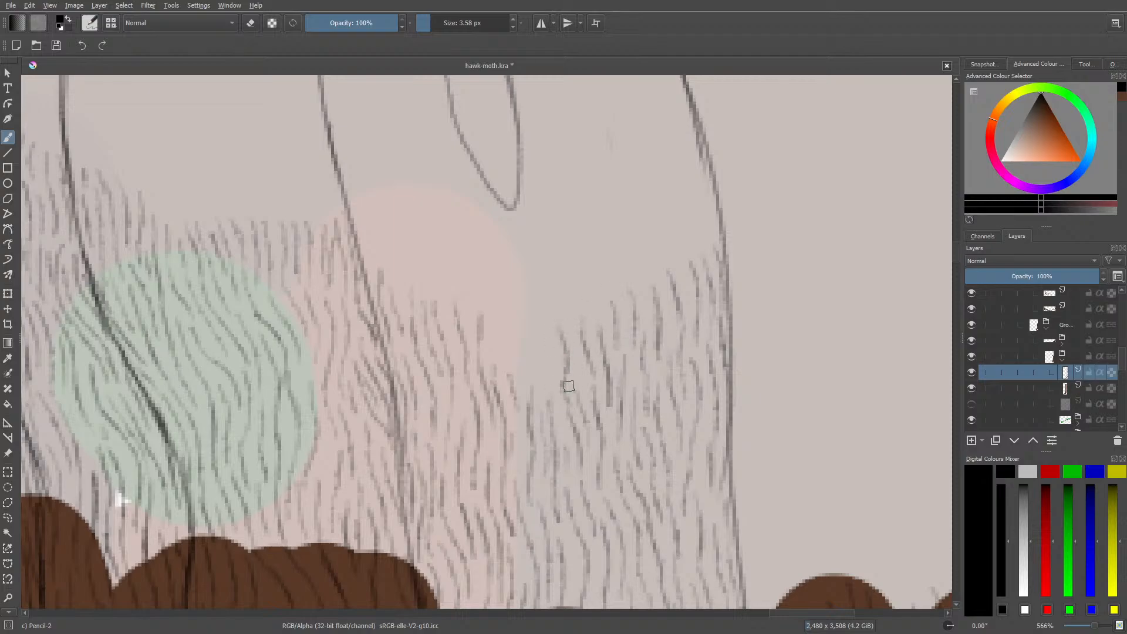
- Draw bark lines higher along the right edge of the pink area, below the oval knot
left_click_drag(540, 335, 537, 392)
left_click_drag(527, 355, 516, 262)
left_click_drag(535, 309, 530, 284)
left_click_drag(545, 350, 552, 277)
mouse_move(507, 310)
left_mouse_down()
mouse_move(499, 373)
mouse_move(494, 331)
left_mouse_up()
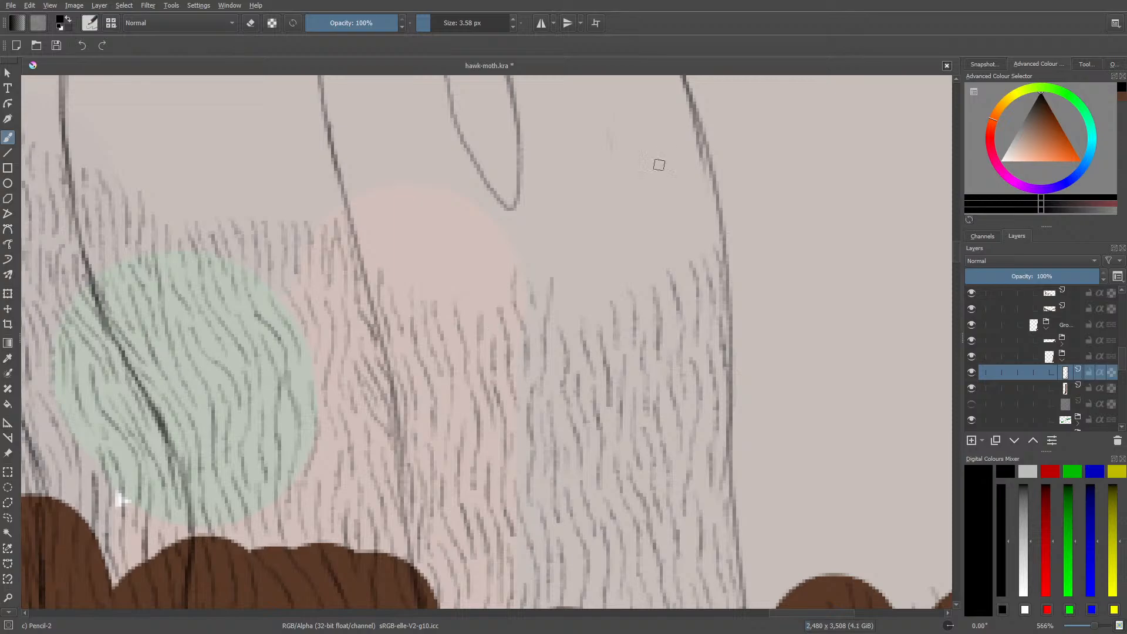
- Extend the bark lines upward between the oval knot's lower tip and the fifth contour, reaching higher along the contour
left_click_drag(956, 252, 956, 249)
scroll(957, 249, "down", 1)
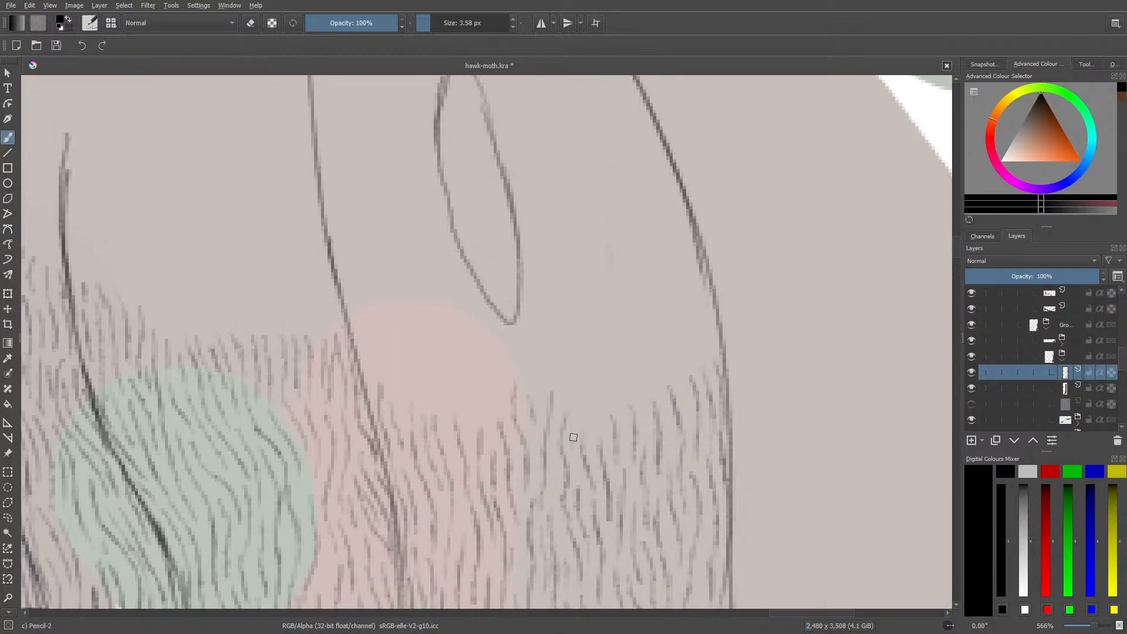
mouse_move(573, 435)
left_mouse_down()
mouse_move(593, 382)
mouse_move(589, 342)
mouse_move(570, 351)
mouse_move(571, 340)
mouse_move(573, 377)
mouse_move(551, 401)
mouse_move(544, 335)
mouse_move(536, 386)
mouse_move(538, 303)
left_mouse_up()
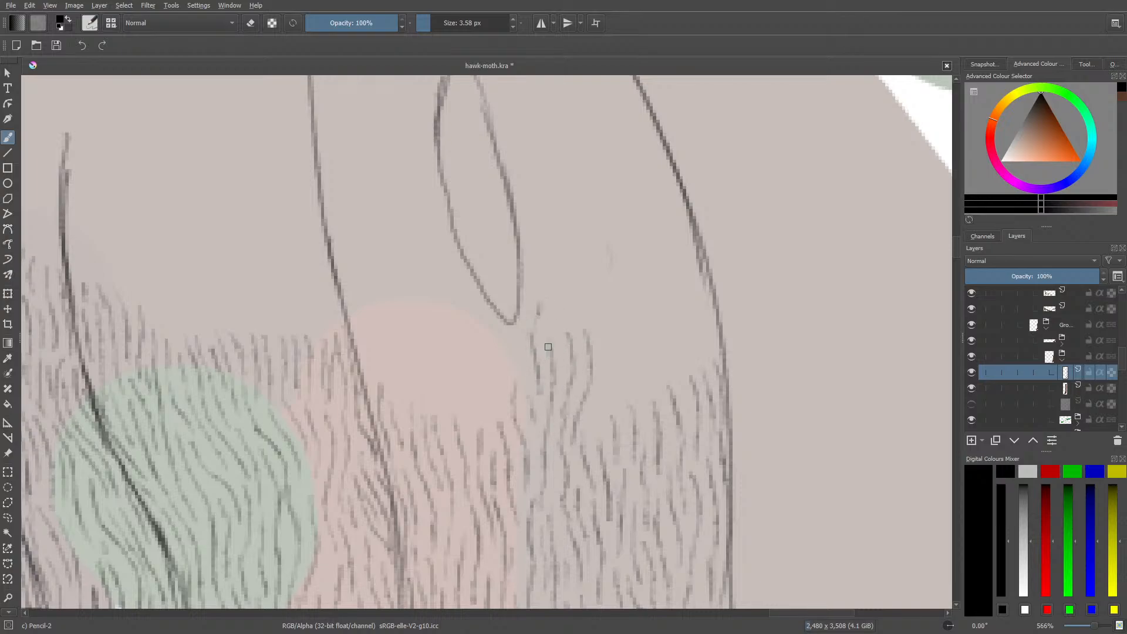
left_click_drag(552, 351, 551, 300)
mouse_move(567, 352)
left_mouse_down()
mouse_move(580, 309)
mouse_move(602, 352)
mouse_move(594, 433)
mouse_move(619, 405)
mouse_move(621, 415)
mouse_move(613, 307)
mouse_move(635, 329)
mouse_move(650, 403)
mouse_move(663, 400)
mouse_move(655, 335)
mouse_move(685, 390)
mouse_move(668, 309)
left_mouse_up()
mouse_move(700, 387)
left_mouse_down()
mouse_move(691, 333)
mouse_move(711, 357)
mouse_move(703, 289)
left_mouse_up()
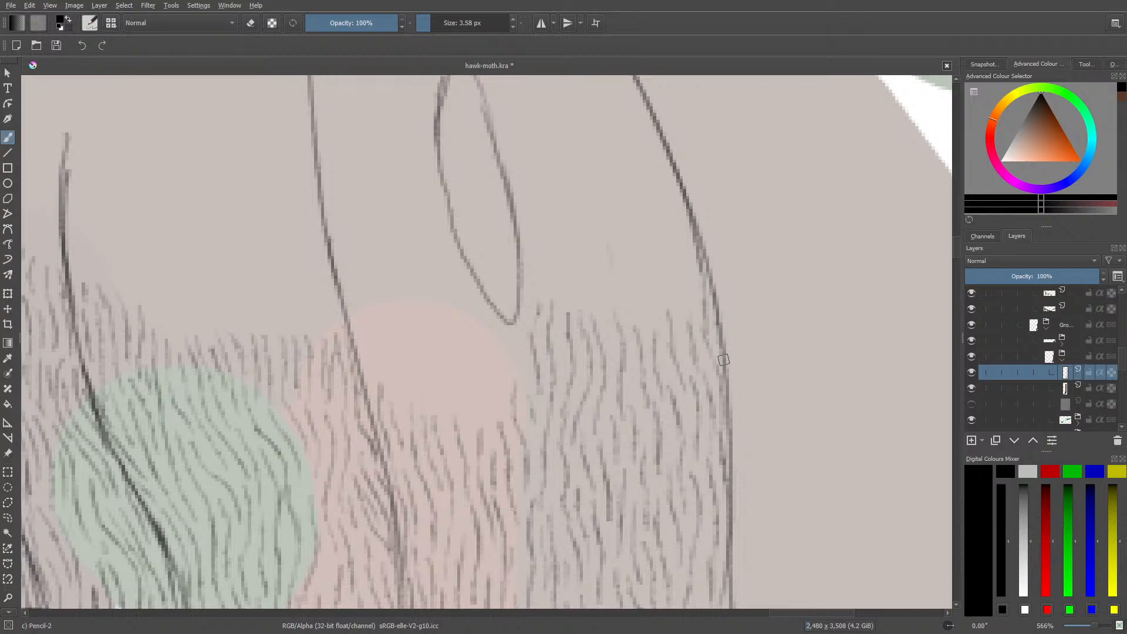
mouse_move(687, 278)
left_mouse_down()
mouse_move(694, 299)
mouse_move(665, 240)
mouse_move(688, 224)
mouse_move(685, 272)
mouse_move(703, 318)
left_mouse_up()
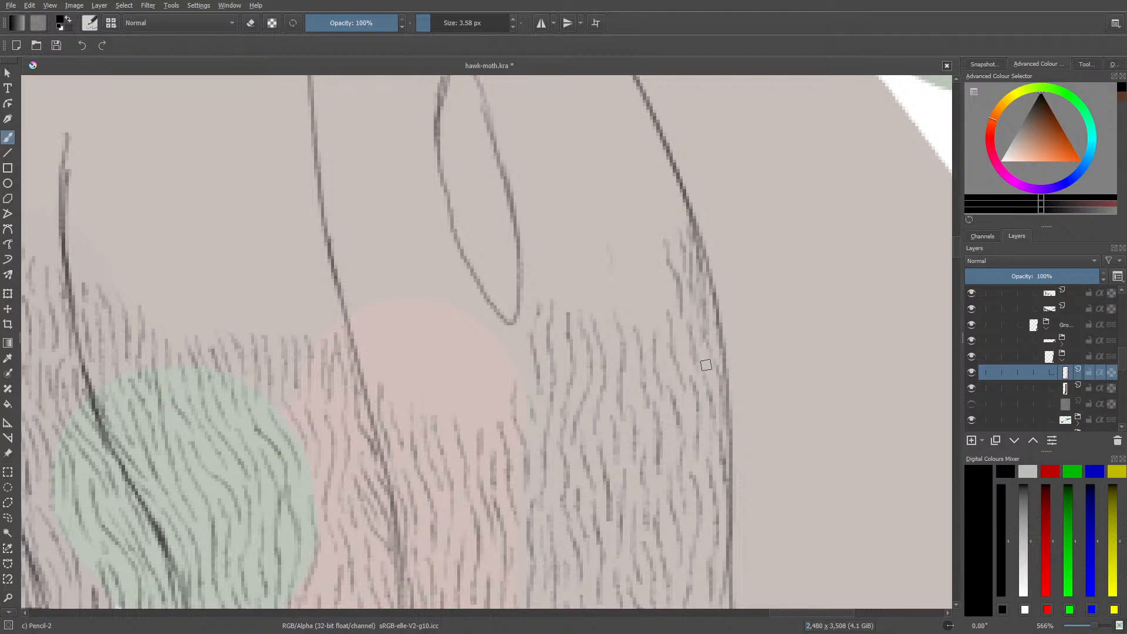
- Fill the space between the oval knot's lower half and the fifth contour with wavy bark lines
mouse_move(631, 265)
left_mouse_down()
mouse_move(639, 337)
mouse_move(660, 292)
left_mouse_up()
mouse_move(607, 260)
left_mouse_down()
mouse_move(606, 328)
mouse_move(622, 356)
mouse_move(614, 267)
mouse_move(582, 261)
mouse_move(578, 334)
mouse_move(582, 261)
mouse_move(561, 190)
left_mouse_up()
mouse_move(582, 205)
left_mouse_down()
mouse_move(603, 280)
mouse_move(603, 223)
mouse_move(627, 279)
left_mouse_up()
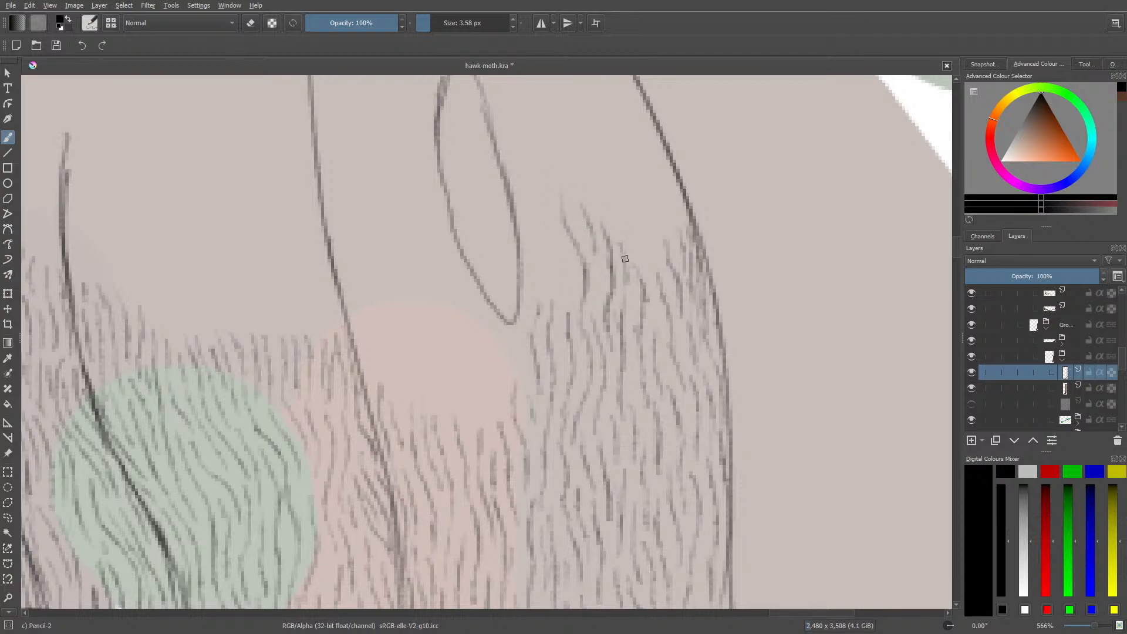
mouse_move(609, 209)
left_mouse_down()
mouse_move(601, 171)
mouse_move(655, 280)
mouse_move(666, 271)
mouse_move(634, 189)
left_mouse_up()
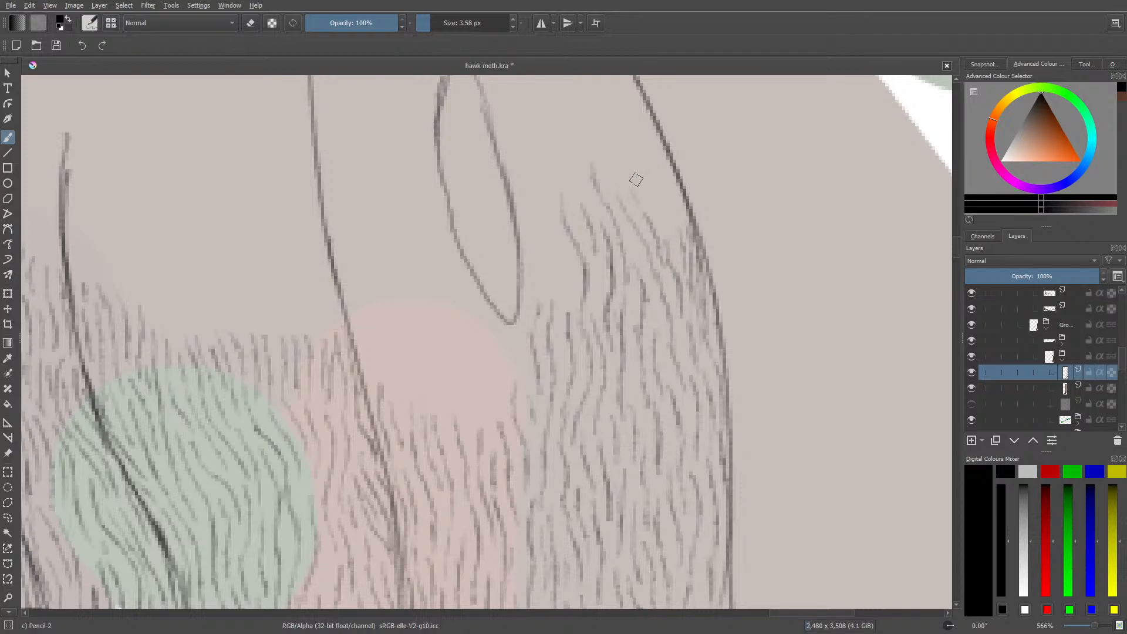
mouse_move(667, 239)
left_mouse_down()
mouse_move(644, 177)
mouse_move(671, 187)
mouse_move(668, 205)
mouse_move(688, 232)
mouse_move(651, 136)
mouse_move(688, 233)
left_mouse_up()
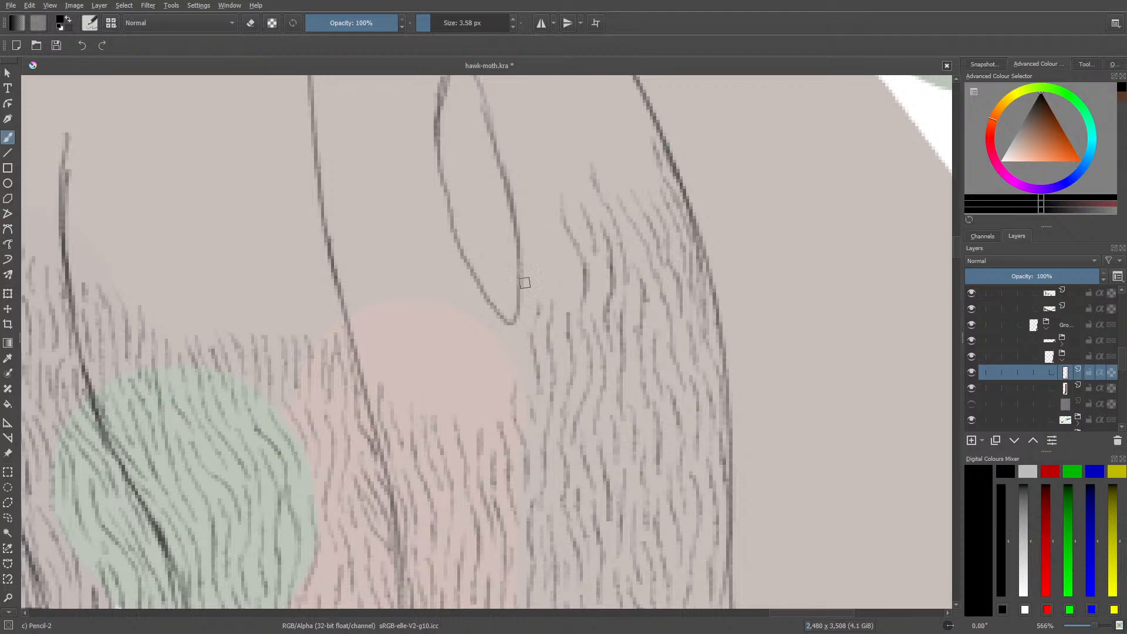
left_click_drag(548, 223, 560, 306)
mouse_move(523, 221)
left_mouse_down()
mouse_move(535, 270)
mouse_move(526, 323)
mouse_move(524, 270)
mouse_move(520, 341)
left_mouse_up()
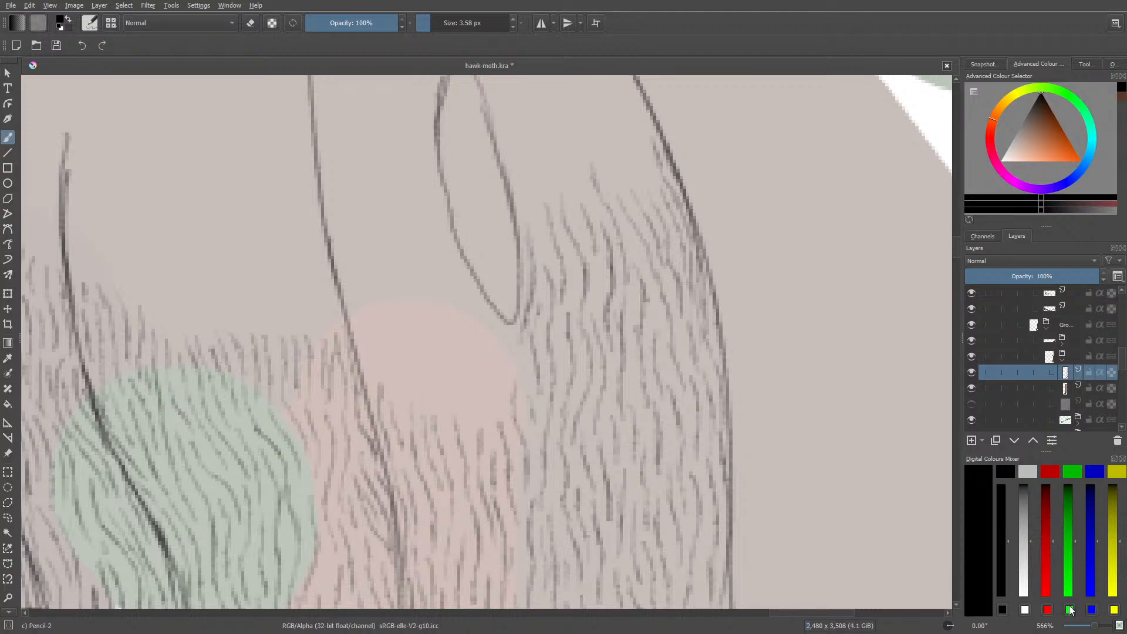
- Draw nested, curved wood-grain lines inside the oval knot, following its outline
left_click_drag(1095, 629, 1099, 628)
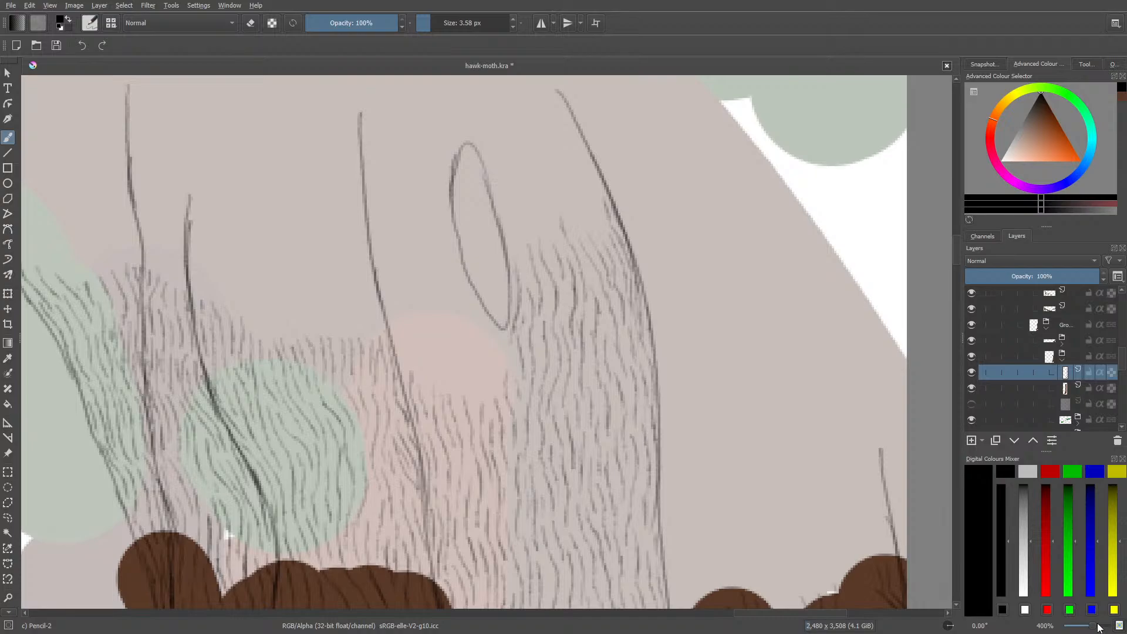
left_click_drag(957, 255, 958, 247)
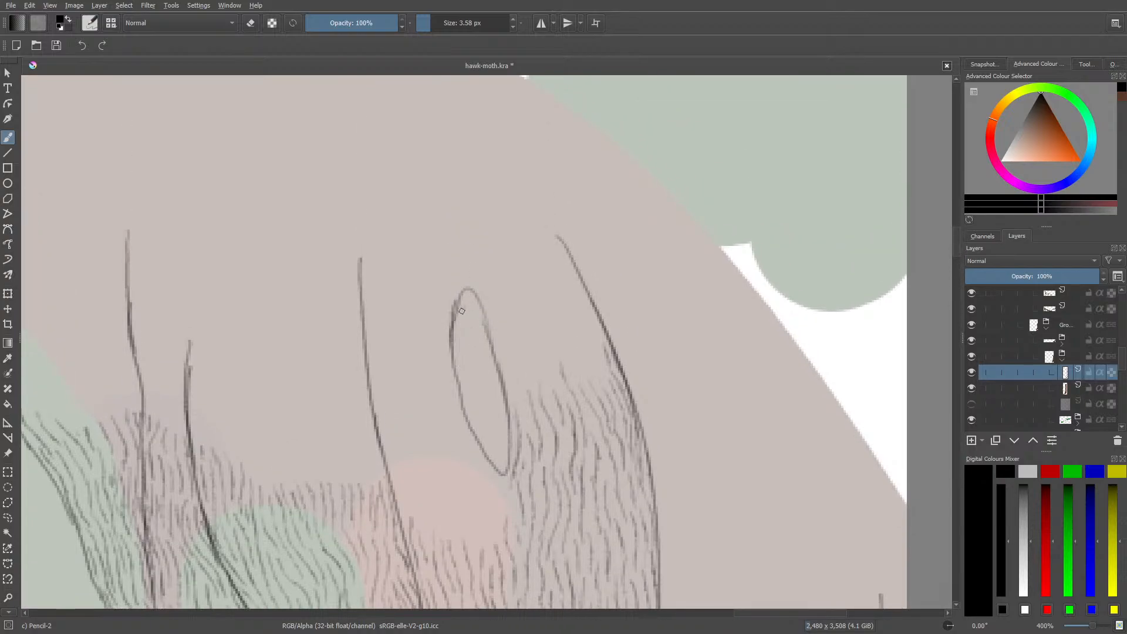
mouse_move(461, 310)
left_mouse_down()
mouse_move(457, 348)
mouse_move(475, 395)
mouse_move(467, 316)
left_mouse_up()
left_click_drag(483, 395, 476, 379)
mouse_move(492, 423)
left_mouse_down()
mouse_move(500, 464)
mouse_move(467, 404)
mouse_move(488, 442)
mouse_move(474, 410)
mouse_move(475, 366)
mouse_move(495, 389)
mouse_move(473, 303)
left_mouse_up()
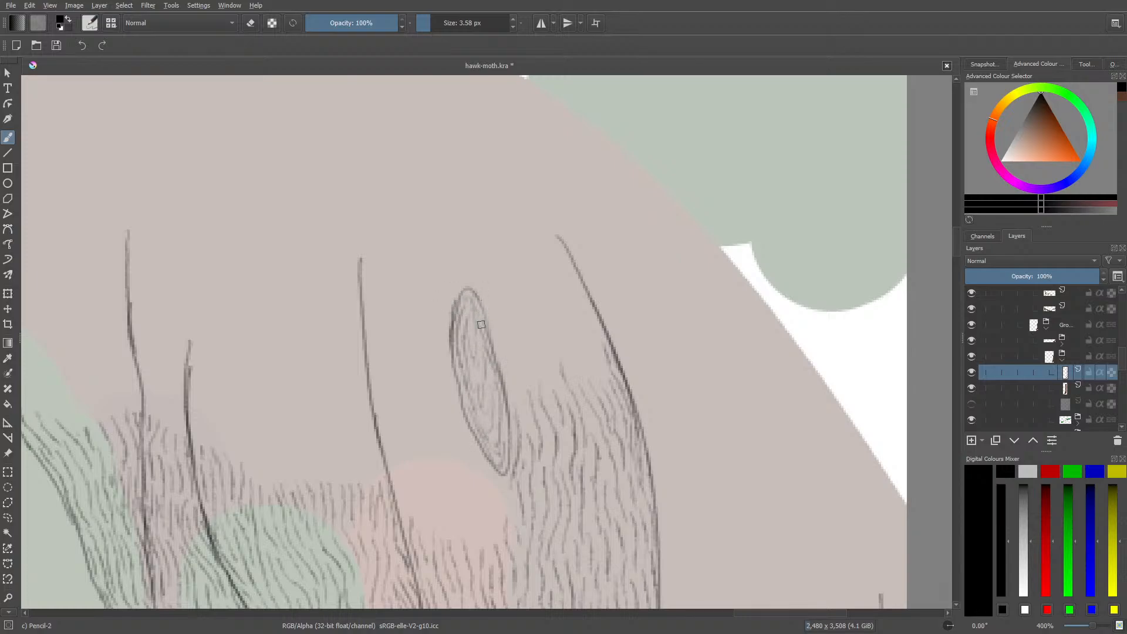
- Surround the oval knot with curved bark lines that follow both of its sides
left_click_drag(493, 323, 515, 430)
mouse_move(488, 468)
left_mouse_down()
mouse_move(458, 423)
mouse_move(438, 341)
mouse_move(453, 292)
left_mouse_up()
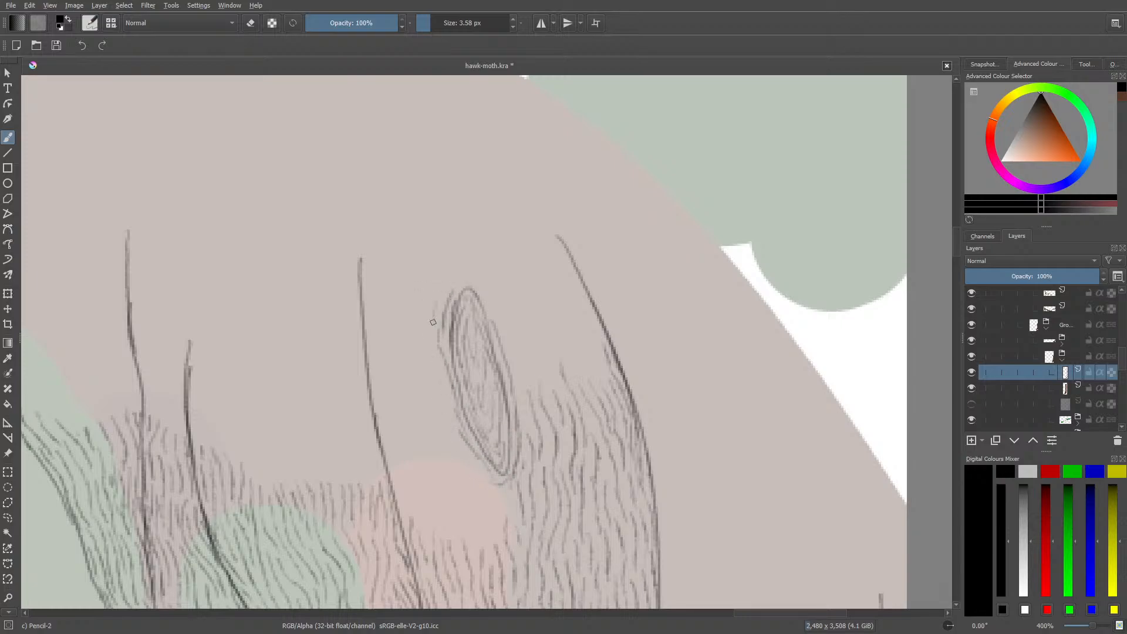
mouse_move(441, 384)
left_mouse_down()
mouse_move(454, 434)
mouse_move(437, 403)
mouse_move(428, 329)
left_mouse_up()
mouse_move(487, 483)
left_mouse_down()
mouse_move(443, 431)
mouse_move(413, 334)
mouse_move(425, 403)
left_mouse_up()
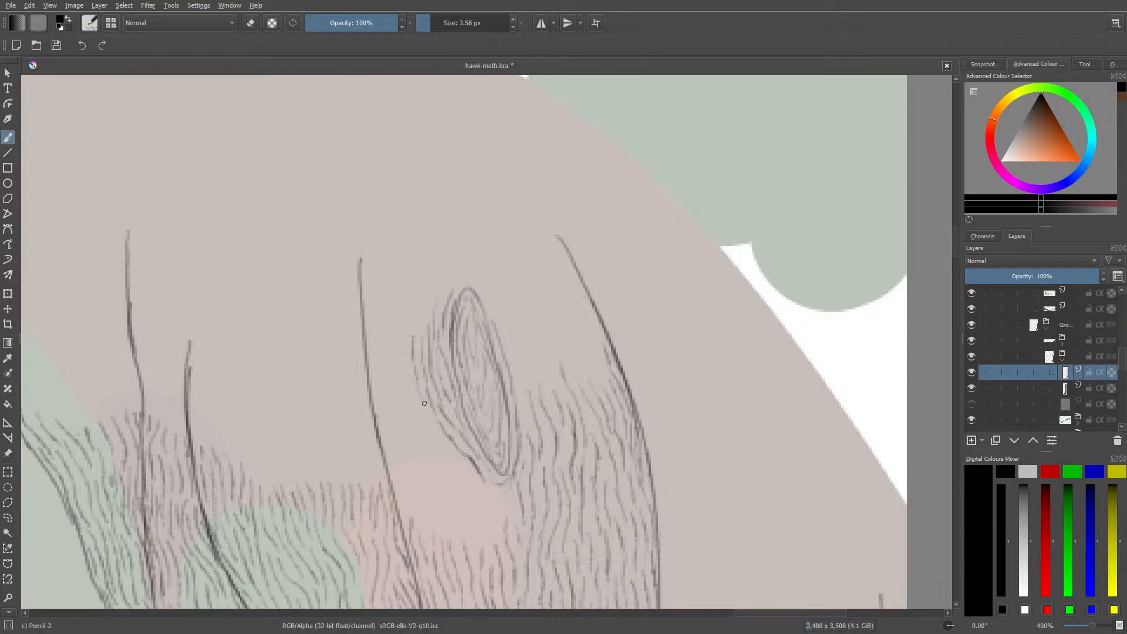
mouse_move(439, 442)
left_mouse_down()
mouse_move(480, 489)
mouse_move(505, 491)
mouse_move(526, 457)
mouse_move(490, 298)
left_mouse_up()
mouse_move(526, 369)
left_mouse_down()
mouse_move(534, 403)
mouse_move(514, 306)
left_mouse_up()
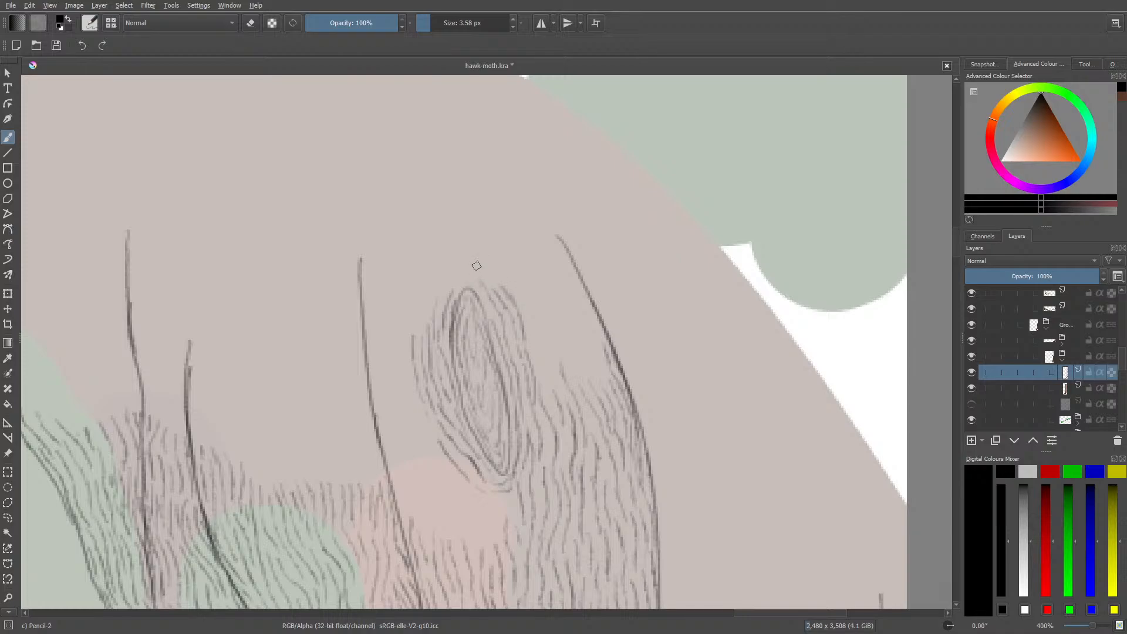
- Erase the hard outline of the oval knot and reduce the eraser size to 8.47 px
key("slash")
left_click_drag(470, 292, 483, 312)
left_click_drag(476, 302, 487, 337)
mouse_move(489, 345)
left_mouse_down()
mouse_move(509, 435)
mouse_move(508, 461)
mouse_move(496, 467)
mouse_move(458, 386)
mouse_move(465, 297)
left_mouse_up()
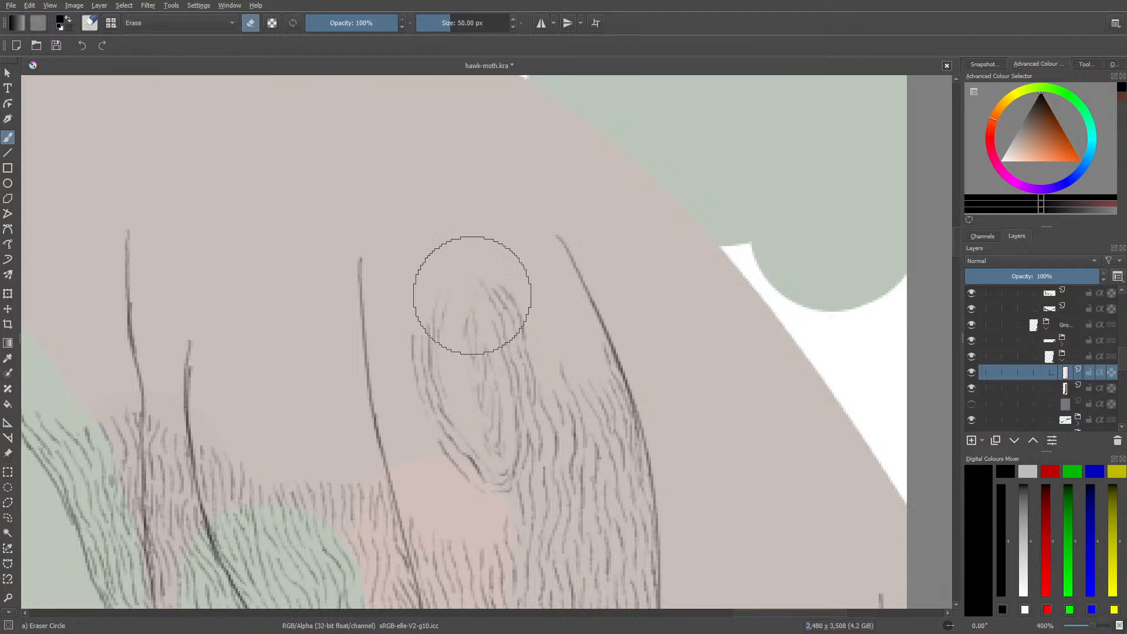
key("slash")
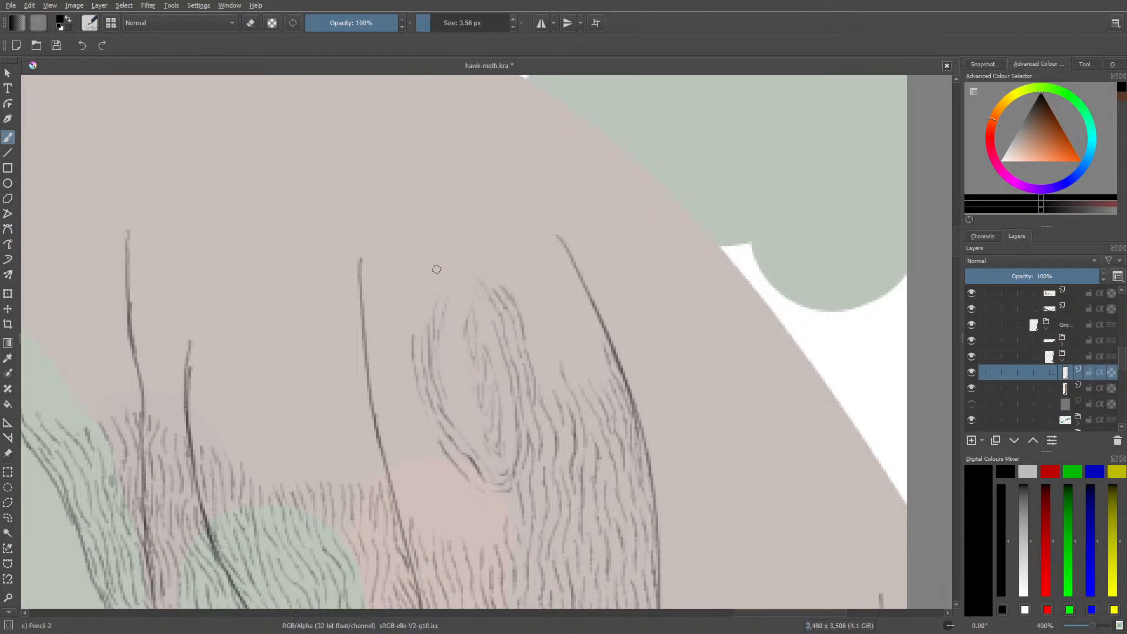
key("slash")
left_click_drag(442, 23, 435, 23)
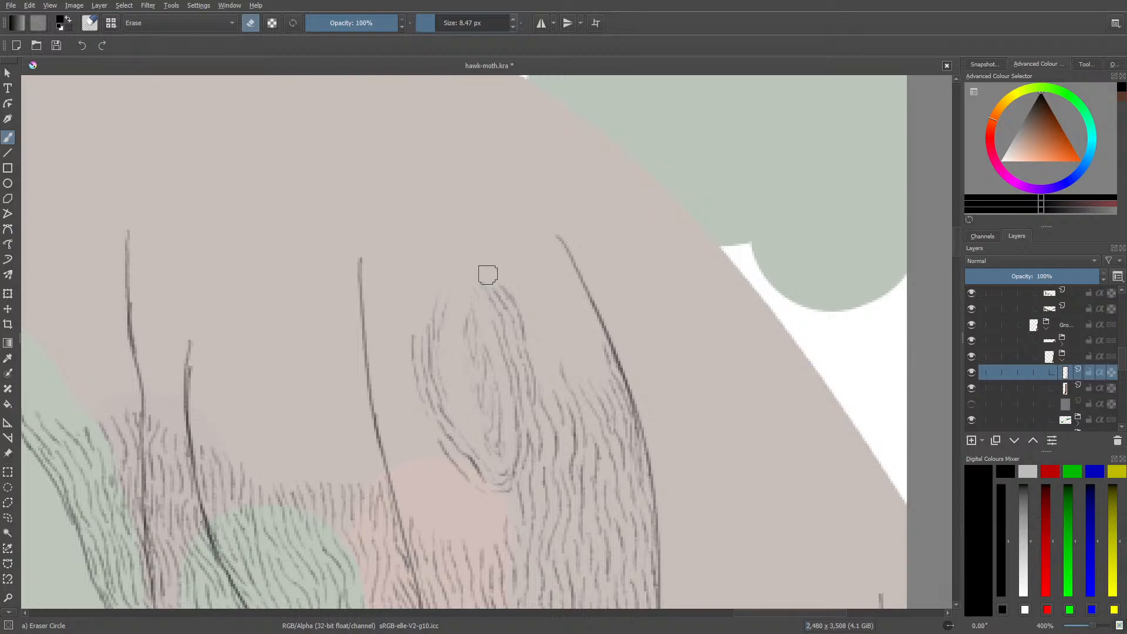
key("slash")
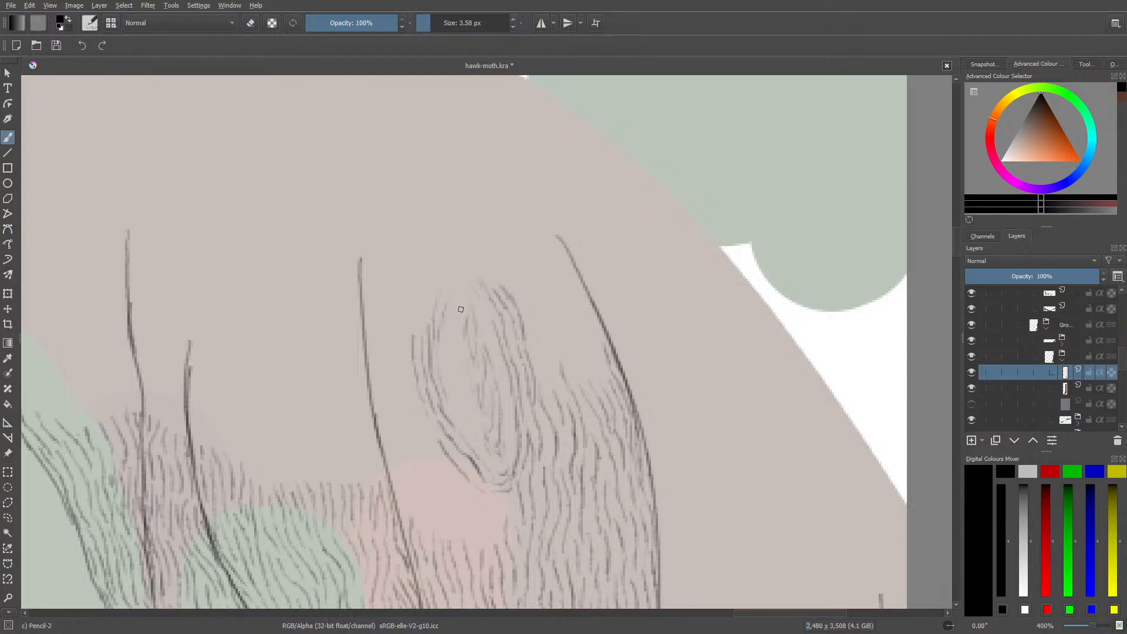
- Refill the erased parts of the knot with thin, nested grain lines in the pencil brush
left_click_drag(460, 309, 463, 347)
left_click_drag(475, 397, 462, 359)
mouse_move(449, 310)
left_mouse_down()
mouse_move(444, 357)
mouse_move(477, 441)
mouse_move(445, 390)
left_mouse_up()
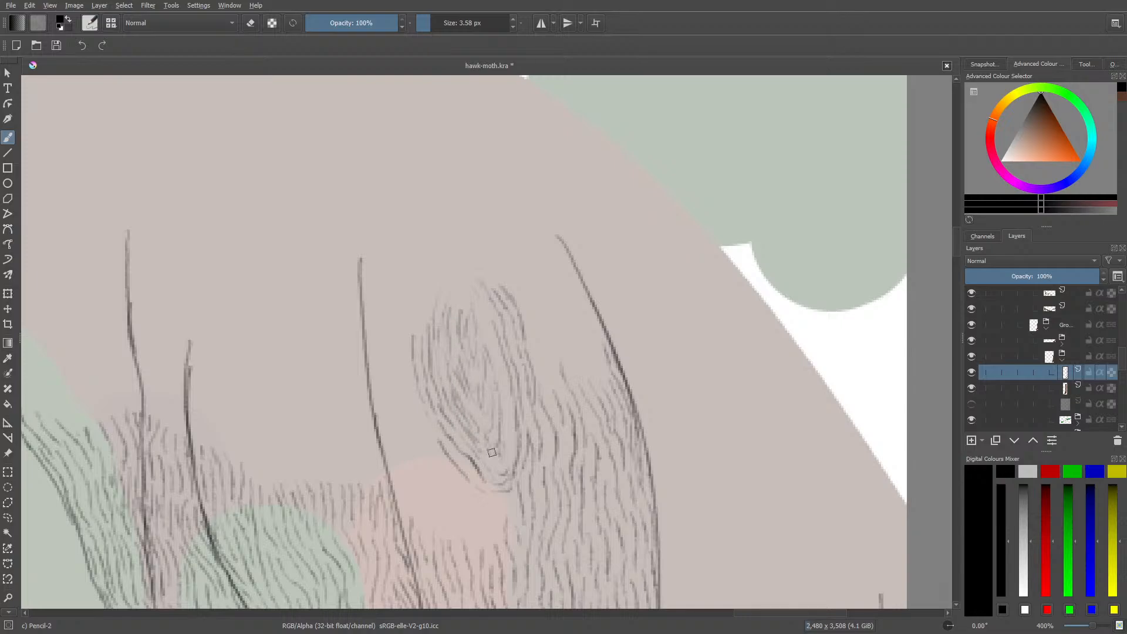
mouse_move(496, 464)
left_mouse_down()
mouse_move(510, 445)
mouse_move(507, 385)
mouse_move(473, 287)
left_mouse_up()
- Fill the space between the knot's right side and the fifth contour with bark lines up to the contour's upper end
left_click_drag(549, 401, 523, 294)
mouse_move(532, 351)
left_mouse_down()
mouse_move(513, 283)
mouse_move(581, 390)
mouse_move(558, 319)
left_mouse_up()
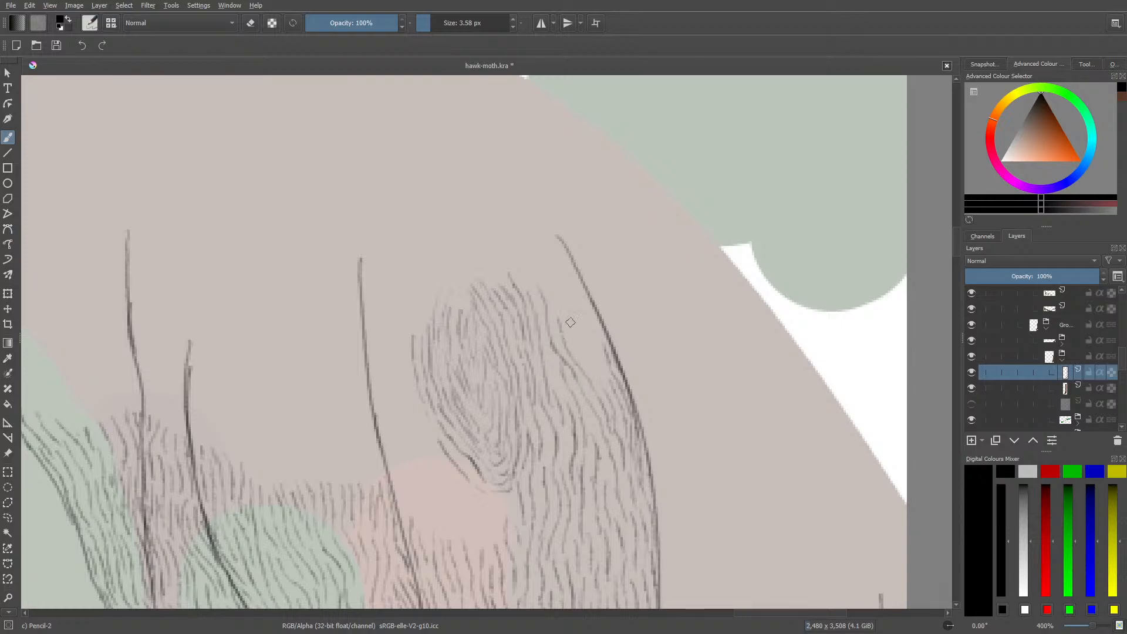
mouse_move(595, 376)
left_mouse_down()
mouse_move(566, 334)
mouse_move(567, 309)
left_mouse_up()
left_click_drag(604, 343, 566, 266)
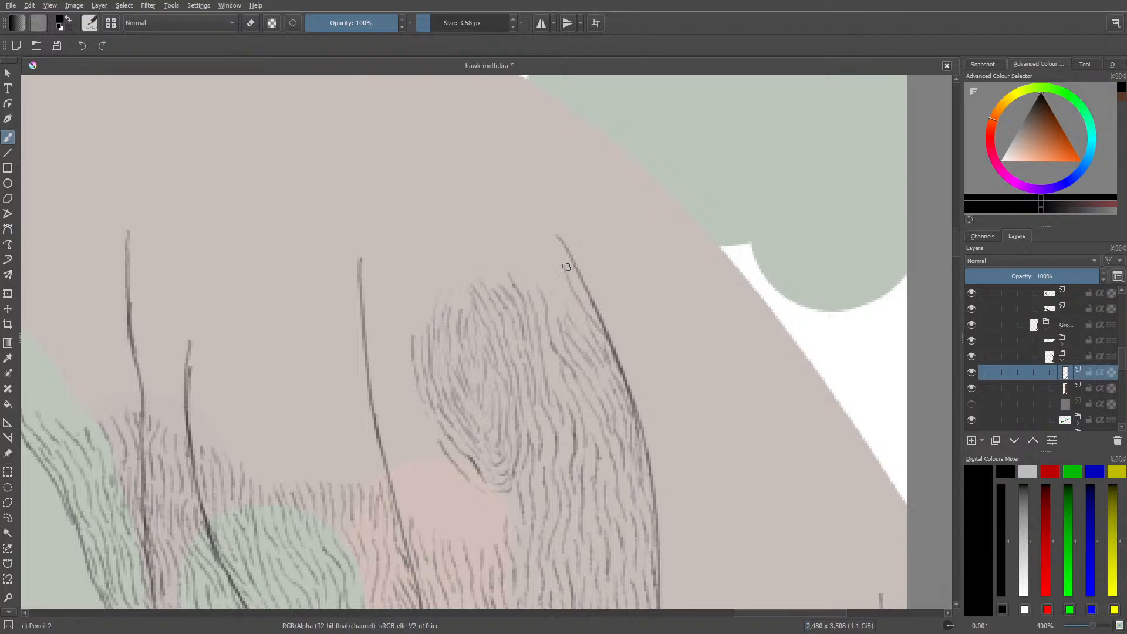
mouse_move(592, 311)
left_mouse_down()
mouse_move(580, 293)
mouse_move(551, 298)
left_mouse_up()
mouse_move(538, 251)
left_mouse_down()
mouse_move(549, 276)
mouse_move(575, 280)
left_mouse_up()
- Add bark lines curving around the knot's left side and below its lower tip
left_click_drag(416, 287, 413, 336)
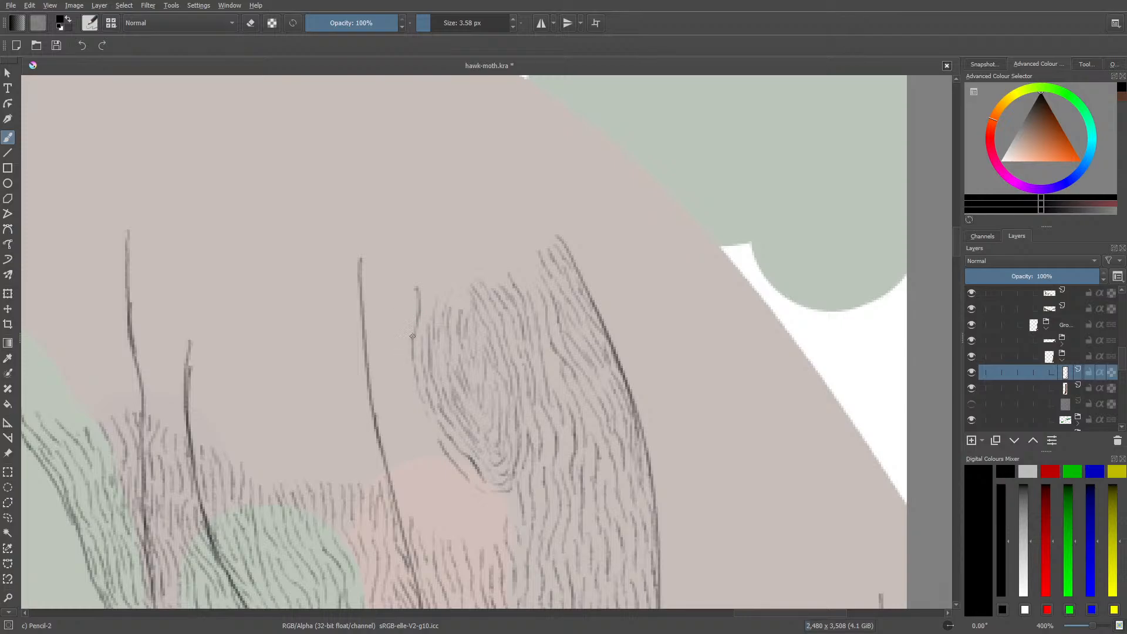
mouse_move(405, 295)
left_mouse_down()
mouse_move(392, 374)
mouse_move(429, 462)
left_mouse_up()
mouse_move(424, 449)
left_mouse_down()
mouse_move(439, 485)
mouse_move(466, 492)
left_mouse_up()
left_click_drag(505, 531, 495, 499)
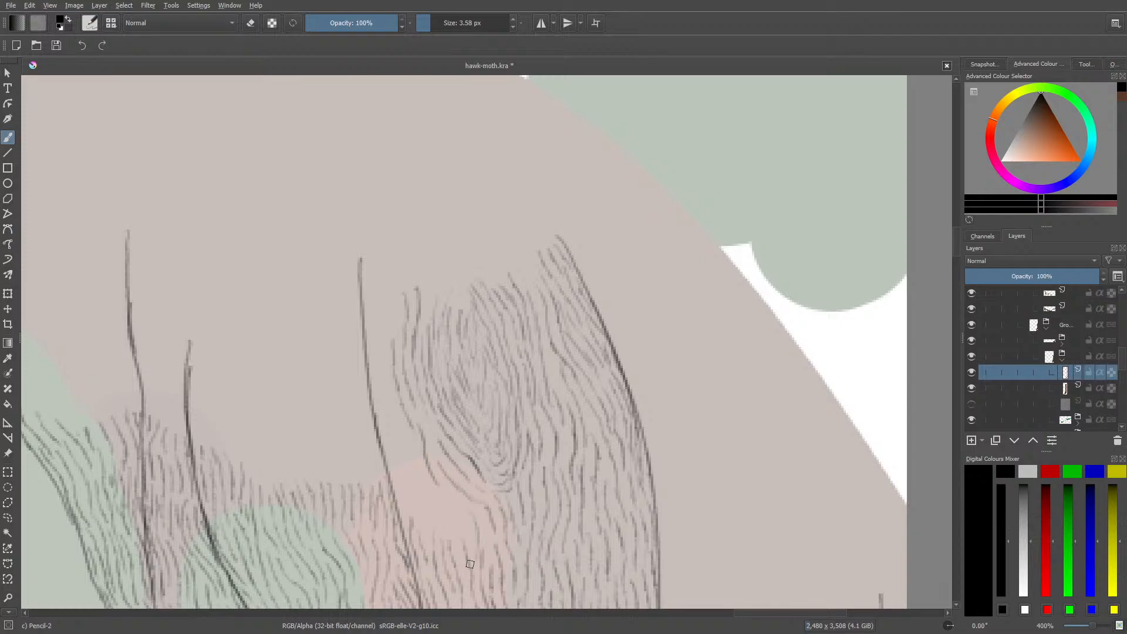
- Fill the pink area below the knot and the strip along the fourth contour with bark lines up to its upper end
left_click_drag(461, 532, 446, 503)
left_click_drag(454, 517, 412, 442)
left_click_drag(408, 434, 393, 418)
mouse_move(406, 479)
left_mouse_down()
mouse_move(436, 539)
mouse_move(398, 465)
mouse_move(418, 489)
left_mouse_up()
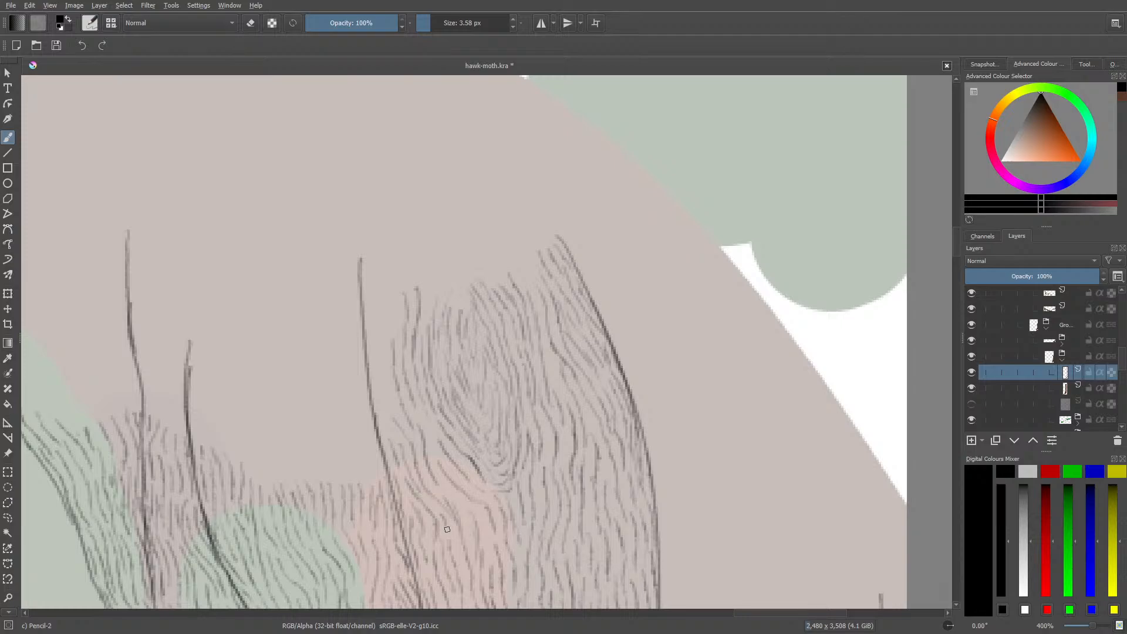
mouse_move(399, 417)
left_mouse_down()
mouse_move(382, 374)
mouse_move(384, 297)
mouse_move(368, 341)
left_mouse_up()
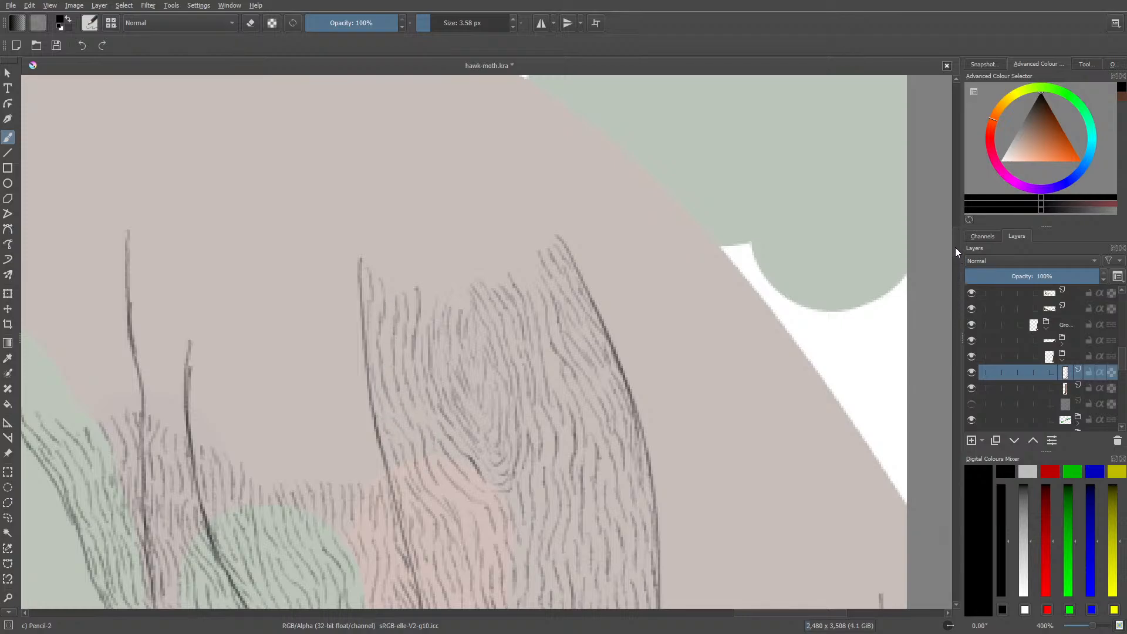
- Start the bark lines to the right of the fifth contour, rising from the brown base along the contour
mouse_move(955, 248)
left_mouse_down()
mouse_move(956, 266)
mouse_move(955, 256)
left_mouse_up()
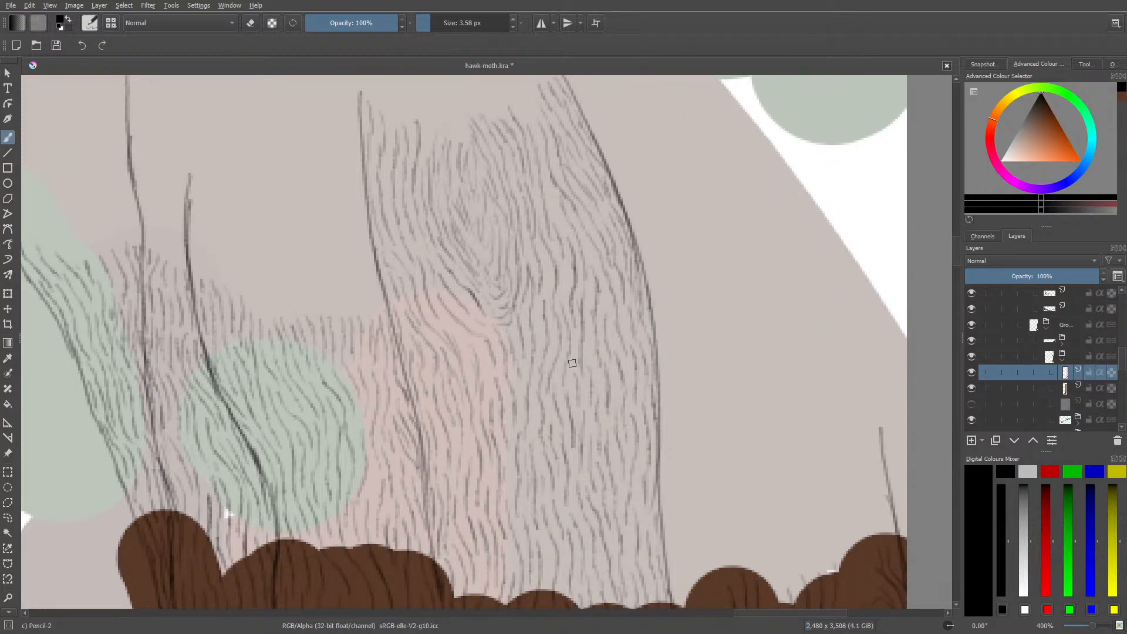
left_click_drag(953, 257, 964, 255)
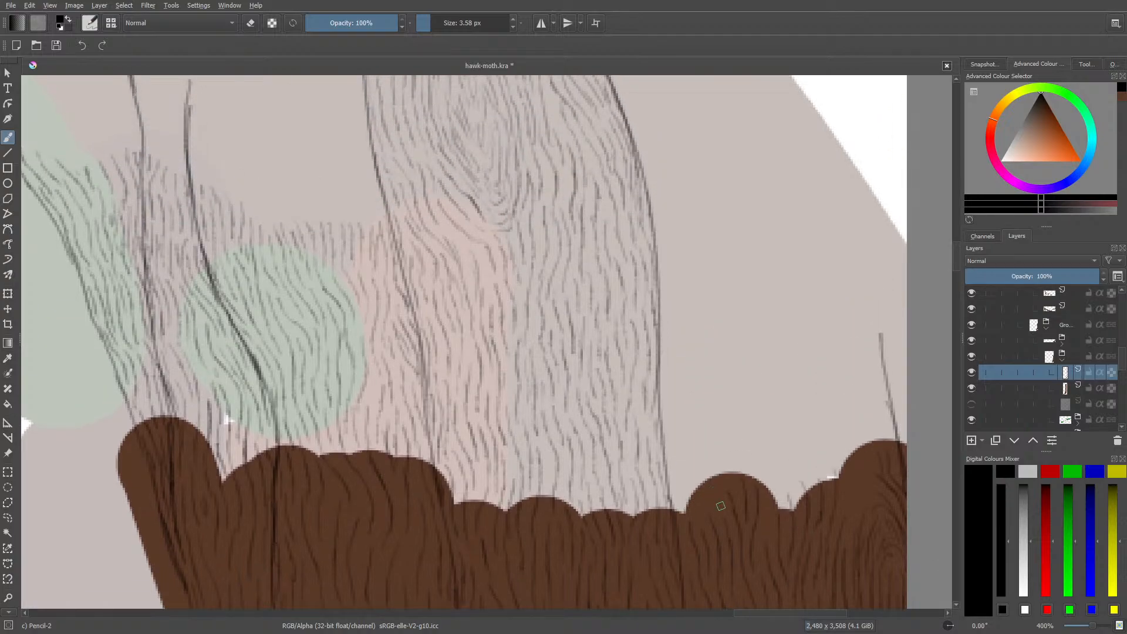
mouse_move(710, 479)
left_mouse_down()
mouse_move(708, 409)
mouse_move(723, 423)
mouse_move(706, 364)
left_mouse_up()
left_click_drag(702, 418, 701, 464)
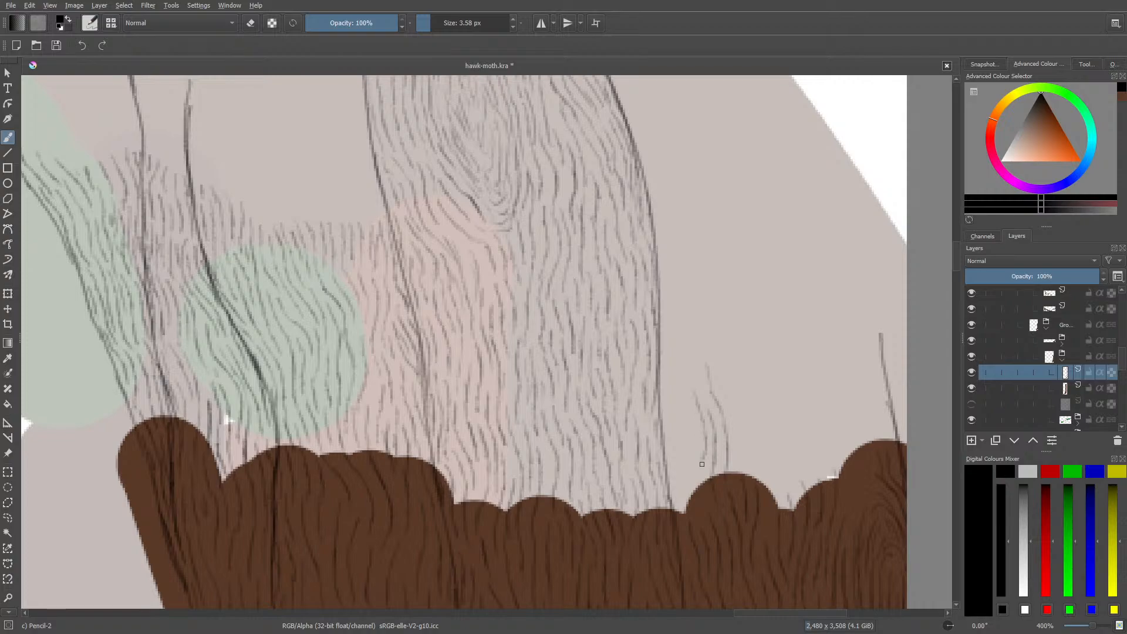
left_click_drag(684, 517, 684, 423)
left_click_drag(676, 463, 677, 528)
left_click_drag(666, 427, 674, 367)
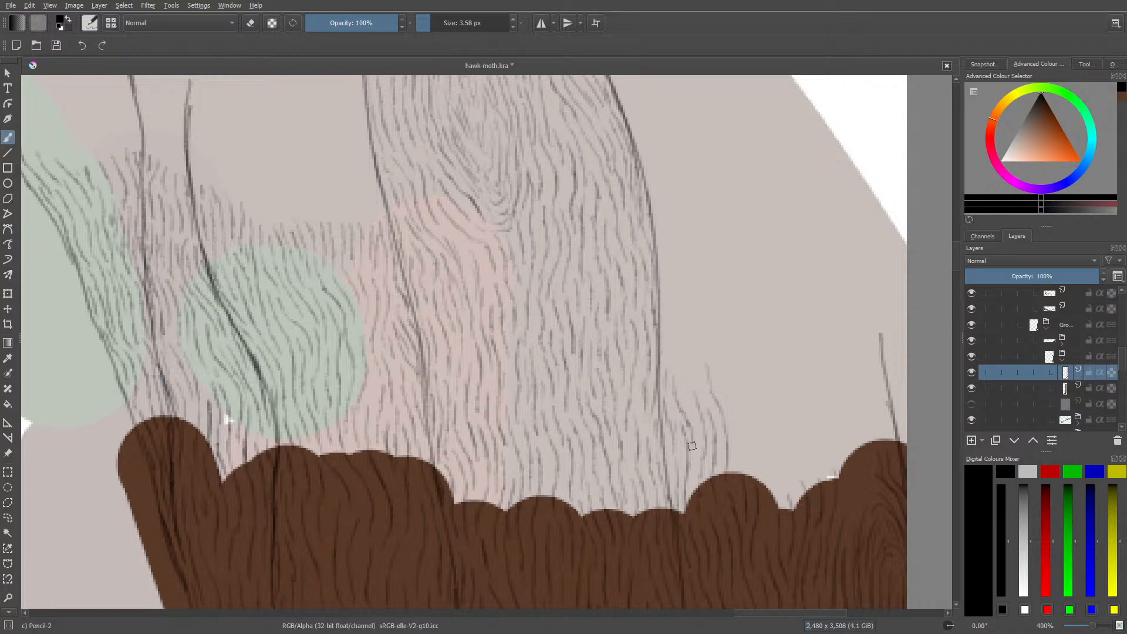
mouse_move(663, 331)
left_mouse_down()
mouse_move(668, 362)
mouse_move(673, 338)
mouse_move(695, 387)
mouse_move(691, 351)
mouse_move(704, 392)
left_mouse_up()
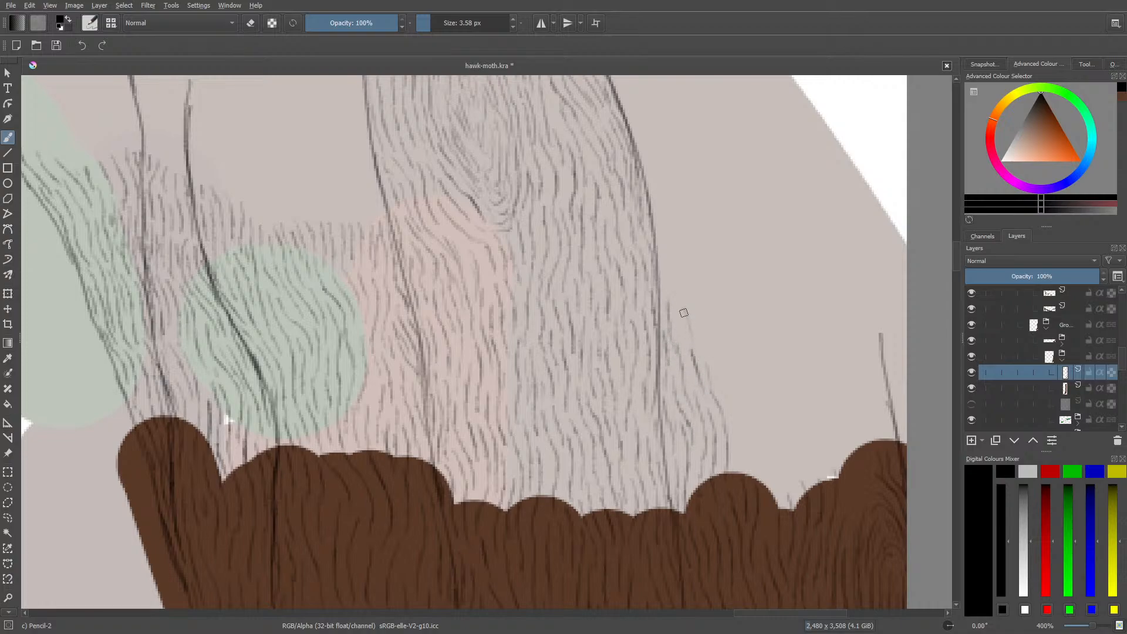
- Raise the bark lines higher along the fifth contour's right side and widen them over the first brown bump
mouse_move(686, 314)
left_mouse_down()
mouse_move(681, 272)
mouse_move(669, 281)
mouse_move(680, 331)
left_mouse_up()
mouse_move(690, 256)
left_mouse_down()
mouse_move(718, 308)
mouse_move(716, 342)
mouse_move(701, 331)
mouse_move(734, 398)
left_mouse_up()
mouse_move(739, 421)
left_mouse_down()
mouse_move(751, 485)
mouse_move(739, 455)
left_mouse_up()
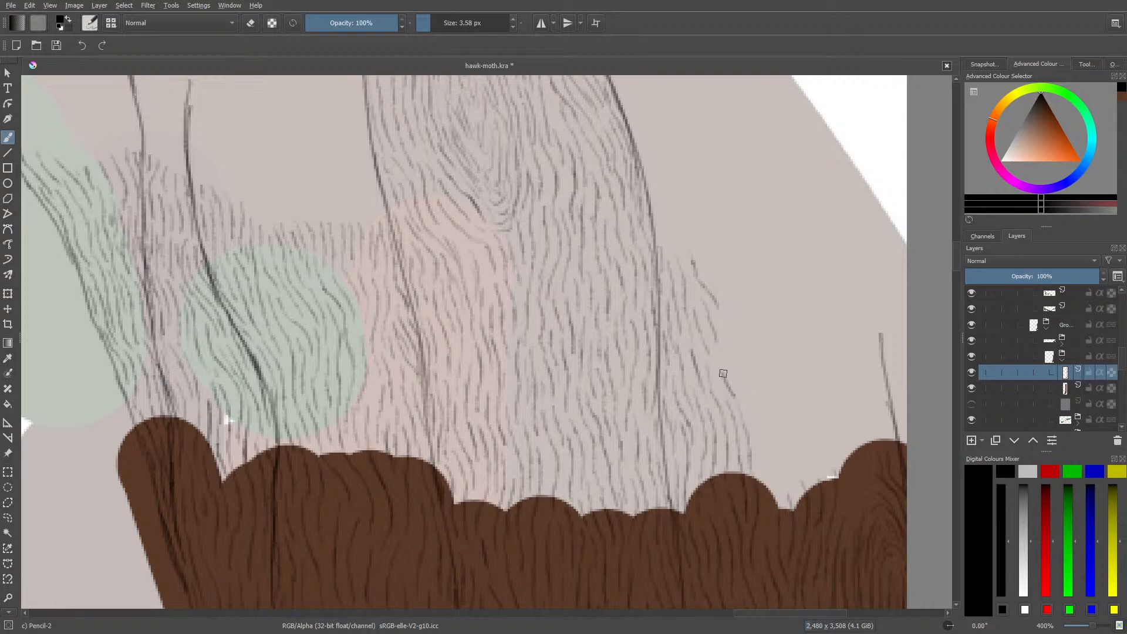
mouse_move(768, 504)
left_mouse_down()
mouse_move(769, 430)
mouse_move(753, 363)
mouse_move(754, 440)
left_mouse_up()
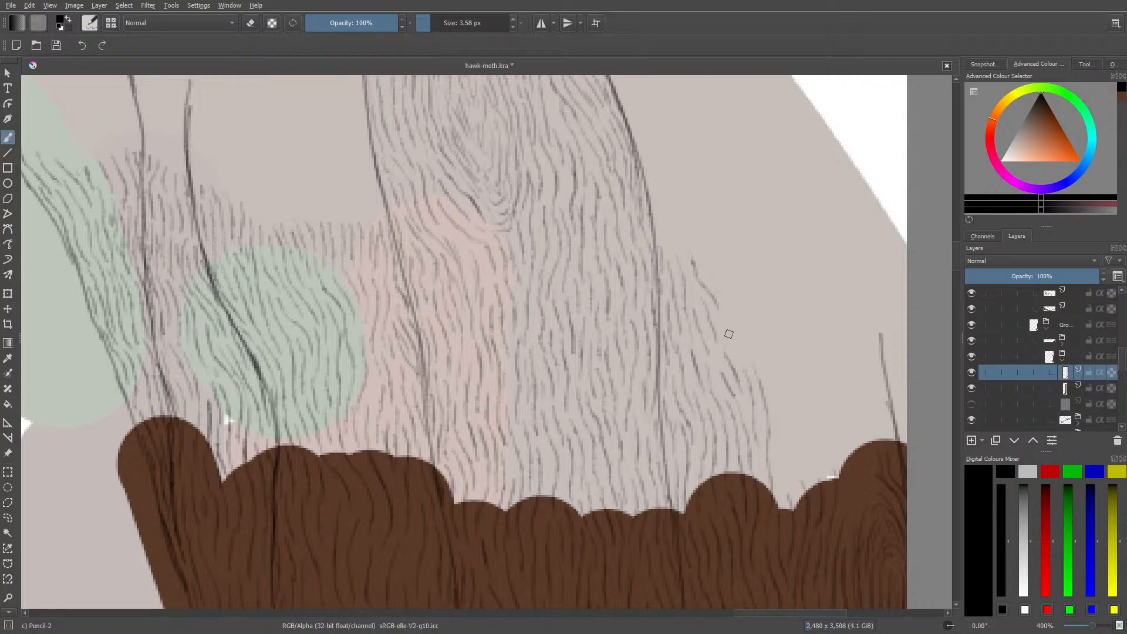
- Continue the bark lines rightward above the dip in the brown edge, up to the last brown bump
mouse_move(738, 342)
left_mouse_down()
mouse_move(779, 399)
mouse_move(789, 500)
mouse_move(799, 500)
mouse_move(785, 367)
left_mouse_up()
left_click_drag(805, 402, 808, 491)
left_click_drag(806, 441, 807, 403)
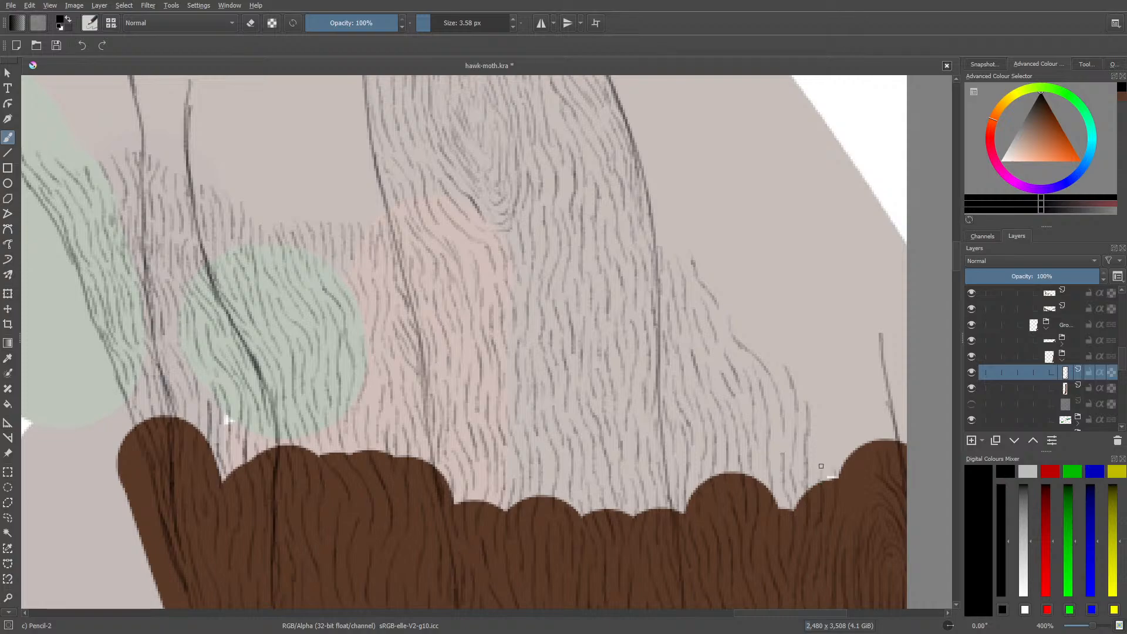
left_click_drag(821, 488, 824, 443)
left_click_drag(812, 376, 819, 437)
- Extend the bark lines in a descending band from the fifth contour to the short contour near the canvas's right edge
left_click_drag(762, 610, 802, 611)
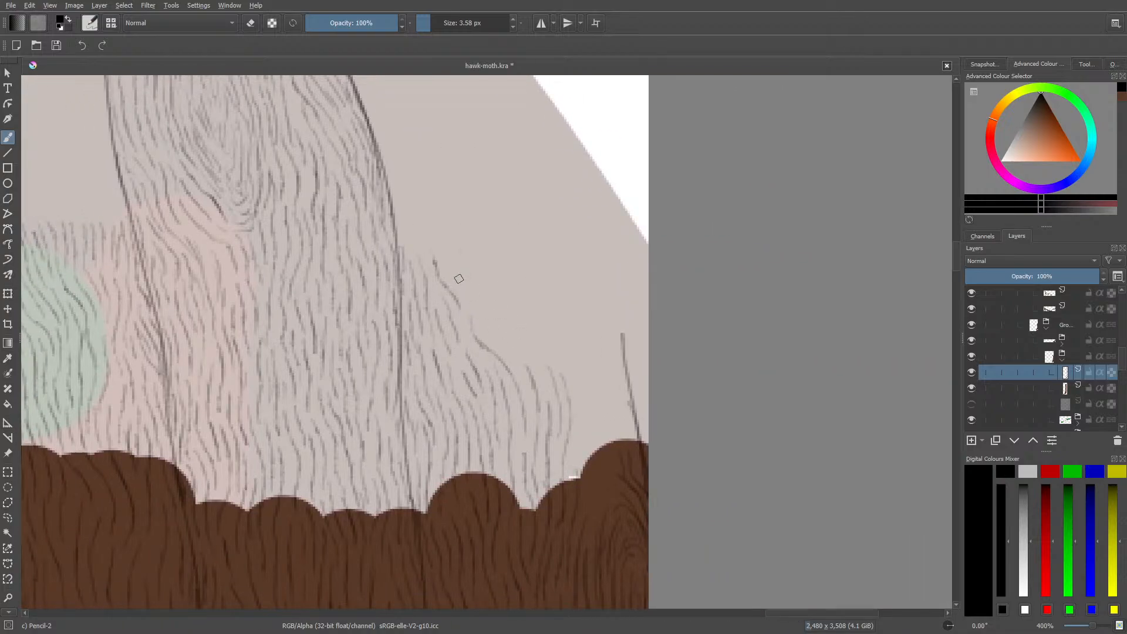
mouse_move(460, 276)
left_mouse_down()
mouse_move(521, 354)
mouse_move(483, 275)
mouse_move(549, 372)
mouse_move(507, 255)
mouse_move(562, 336)
mouse_move(552, 334)
mouse_move(582, 410)
left_mouse_up()
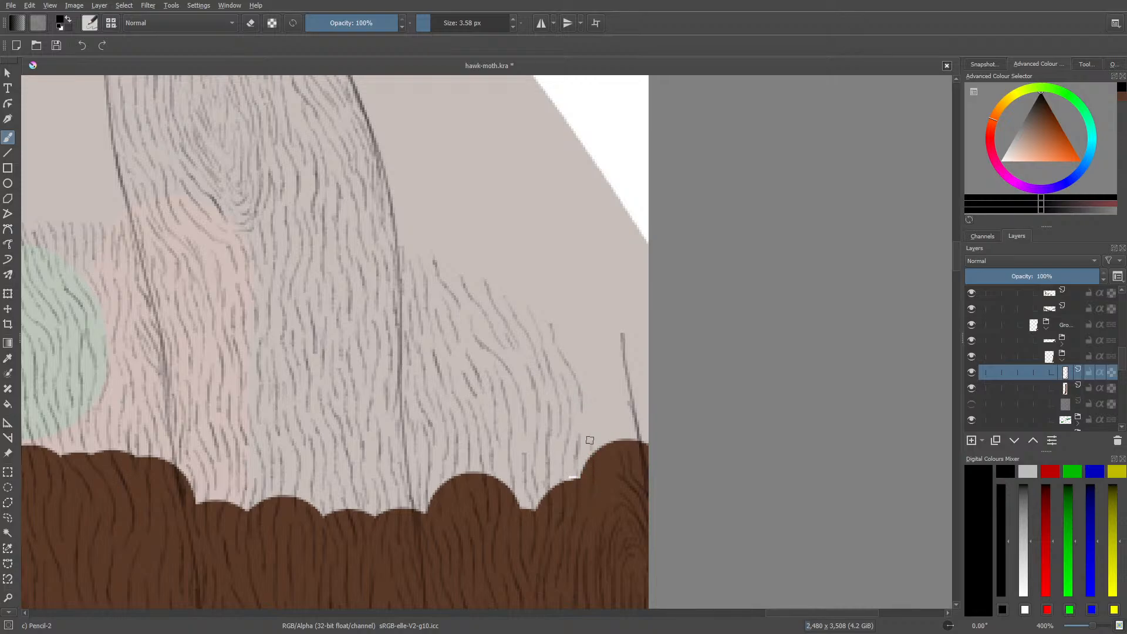
left_click_drag(598, 400, 596, 378)
left_click_drag(607, 420, 606, 456)
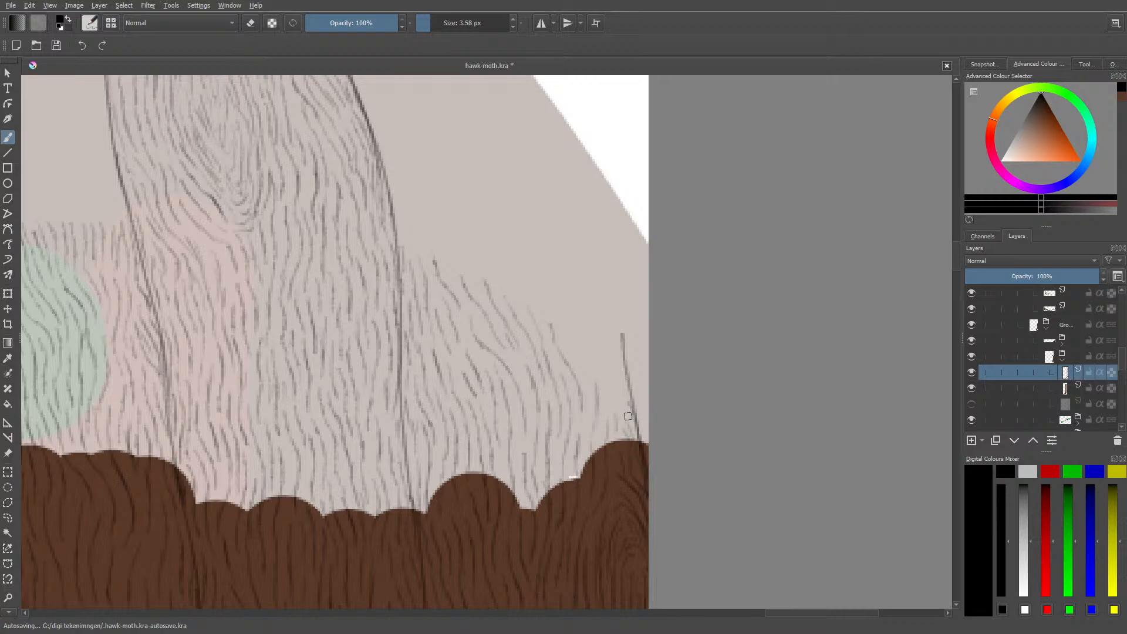
left_click_drag(628, 416, 612, 339)
mouse_move(604, 345)
left_mouse_down()
mouse_move(609, 386)
mouse_move(587, 344)
mouse_move(577, 348)
mouse_move(584, 364)
mouse_move(563, 399)
mouse_move(564, 338)
left_mouse_up()
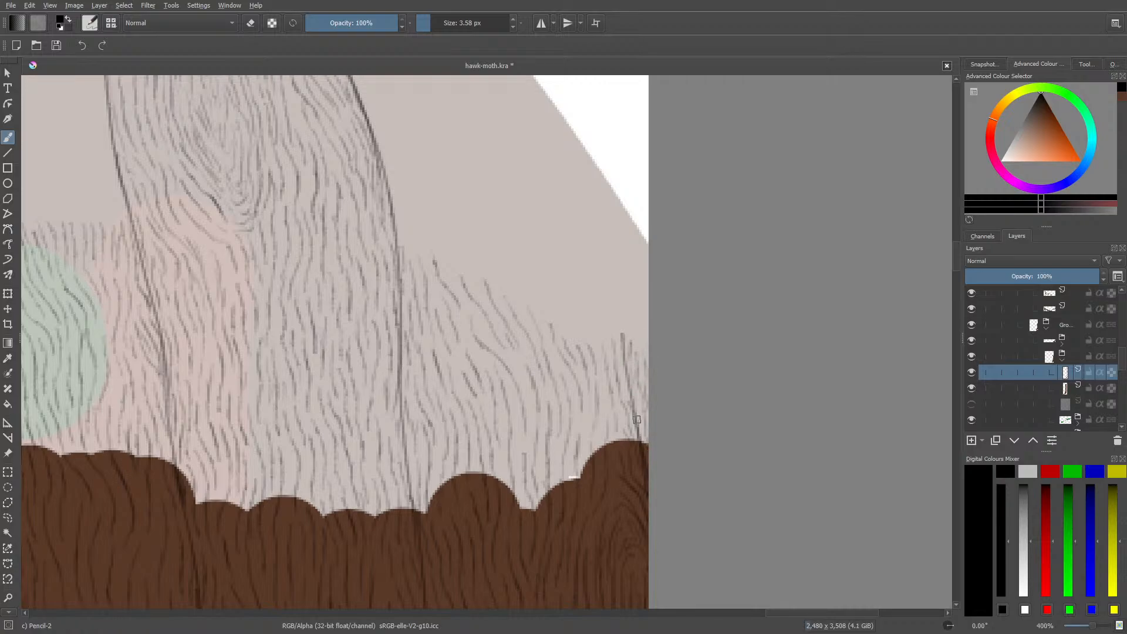
- Fill the remaining gaps in the band's upper part and add bark lines beside the short contour at the canvas edge
left_click_drag(453, 281, 485, 340)
left_click_drag(531, 395, 508, 352)
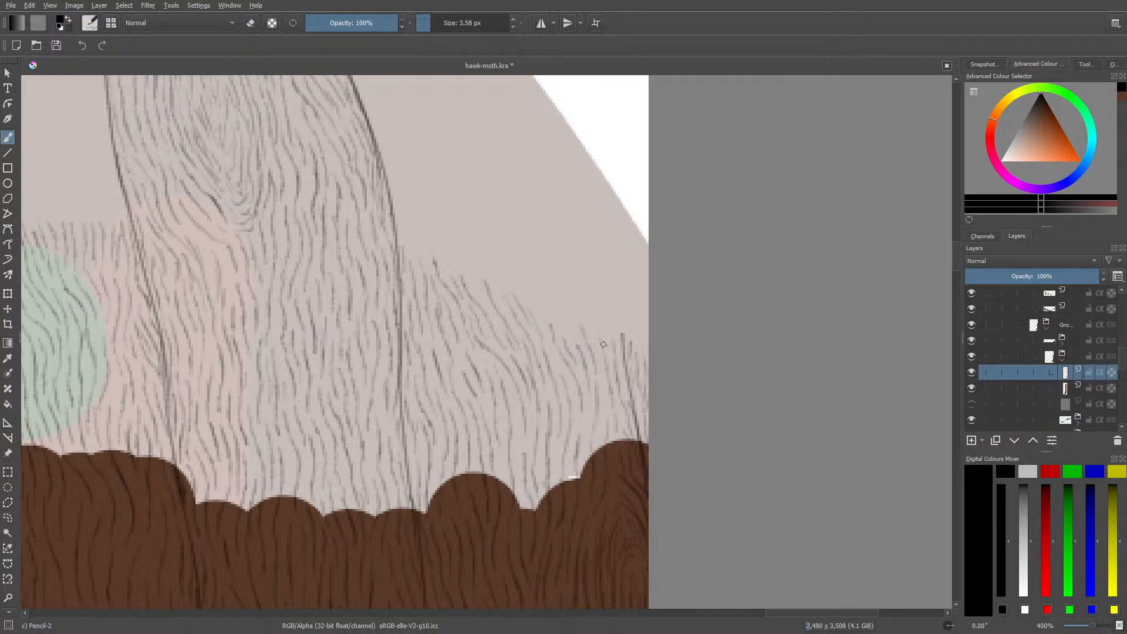
left_click_drag(634, 334, 647, 374)
- Compare the bark texture with the underlying sketch by showing the sketch layer and hiding it again
left_click_drag(1092, 625, 1087, 629)
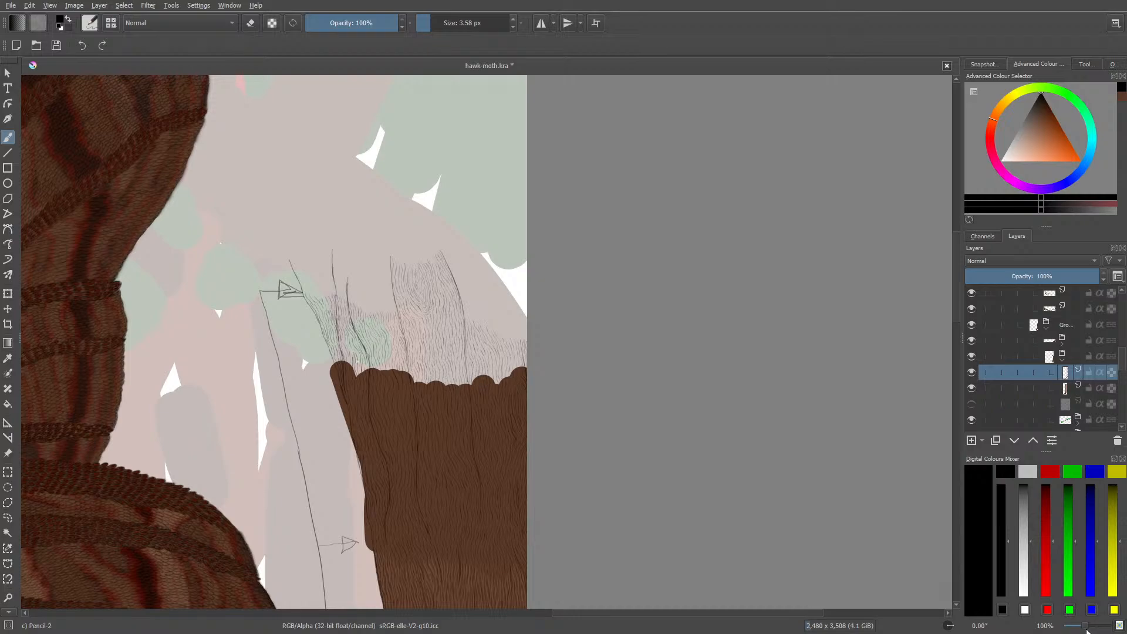
left_click_drag(1086, 629, 1088, 630)
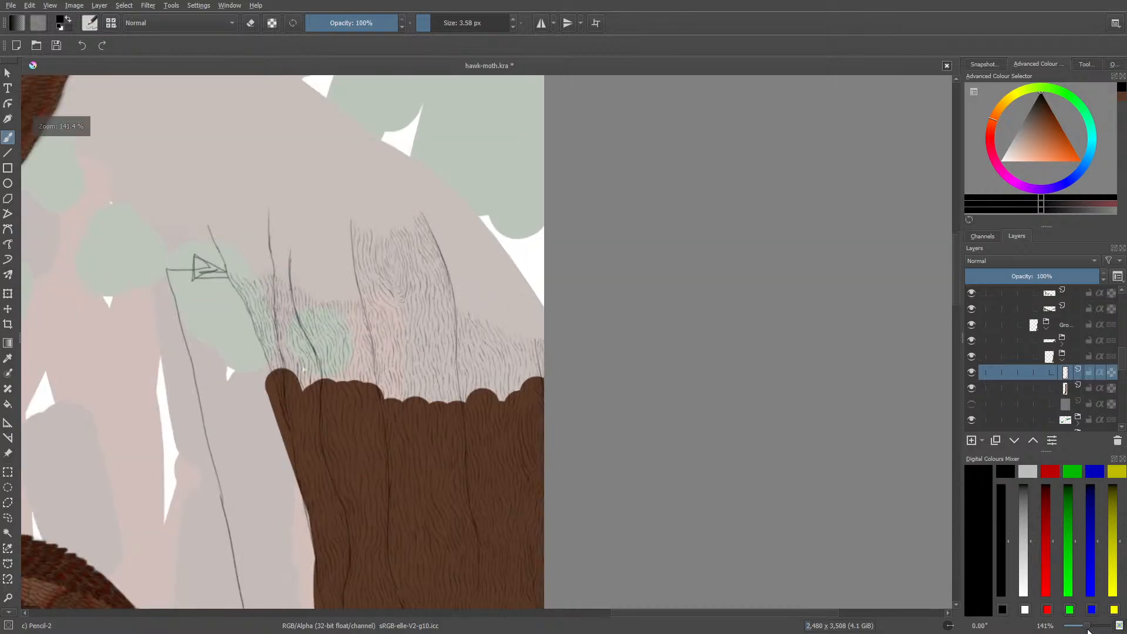
left_click(974, 404)
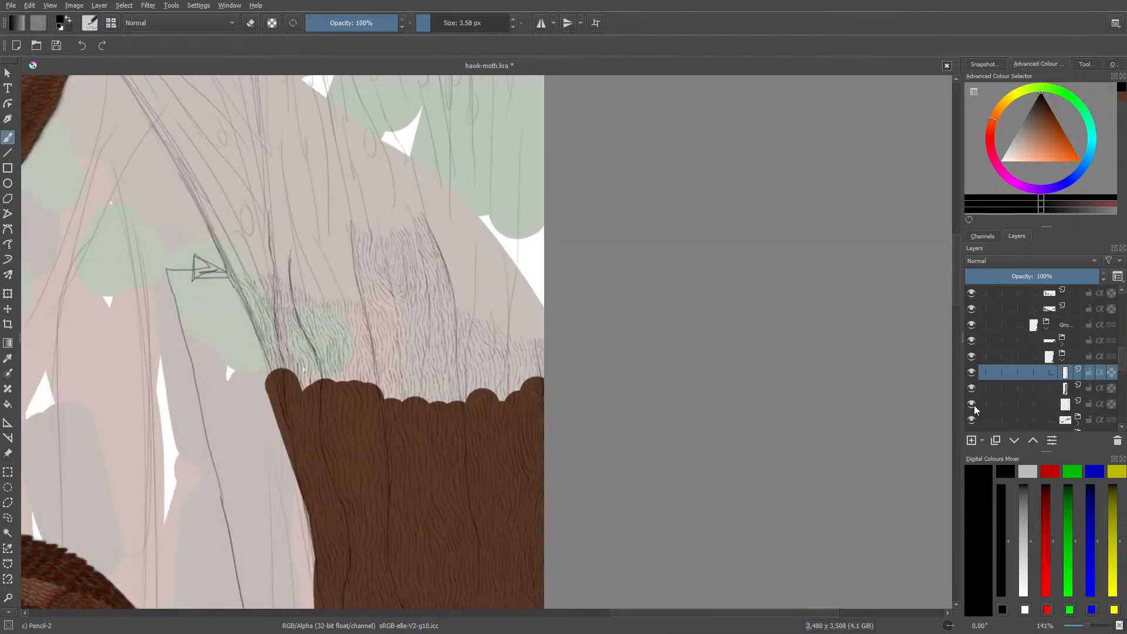
mouse_move(973, 405)
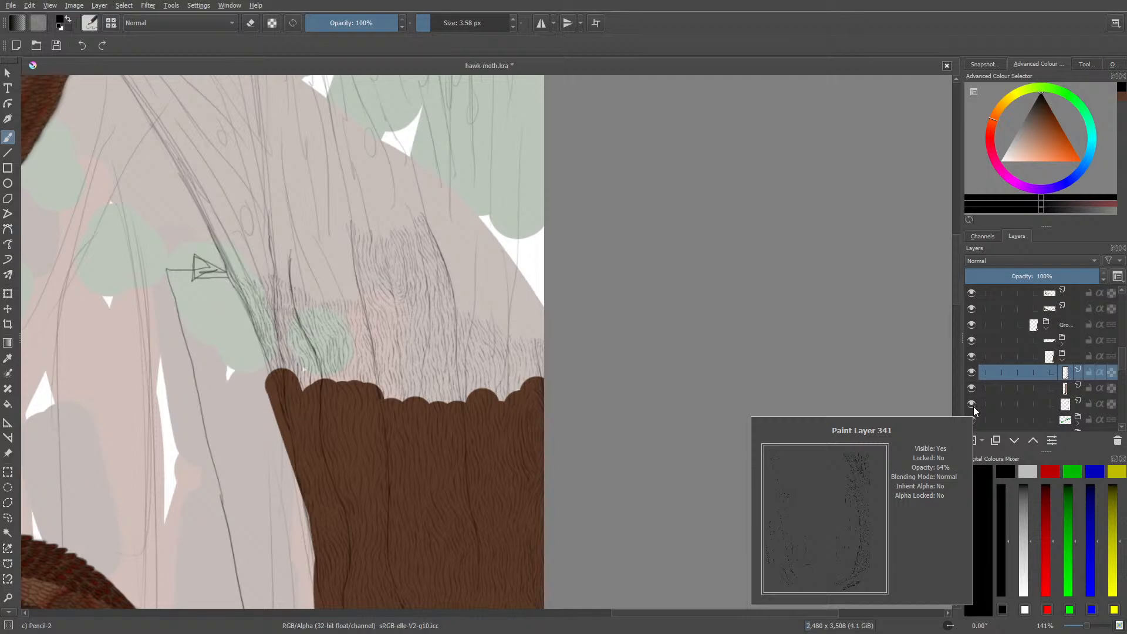
left_click(972, 406)
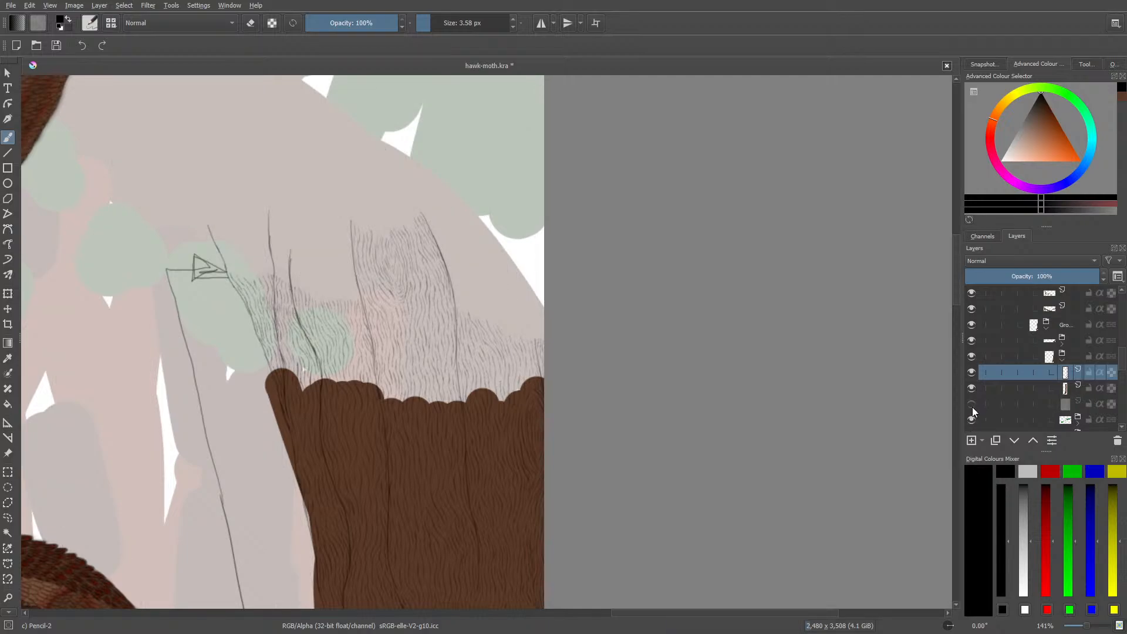
- On the brown base layer, sample the trunk's dark brown and paint it behind the new bark lines with the 40 px Basic-1 brush
left_click_drag(955, 301, 955, 326)
left_click(1055, 385)
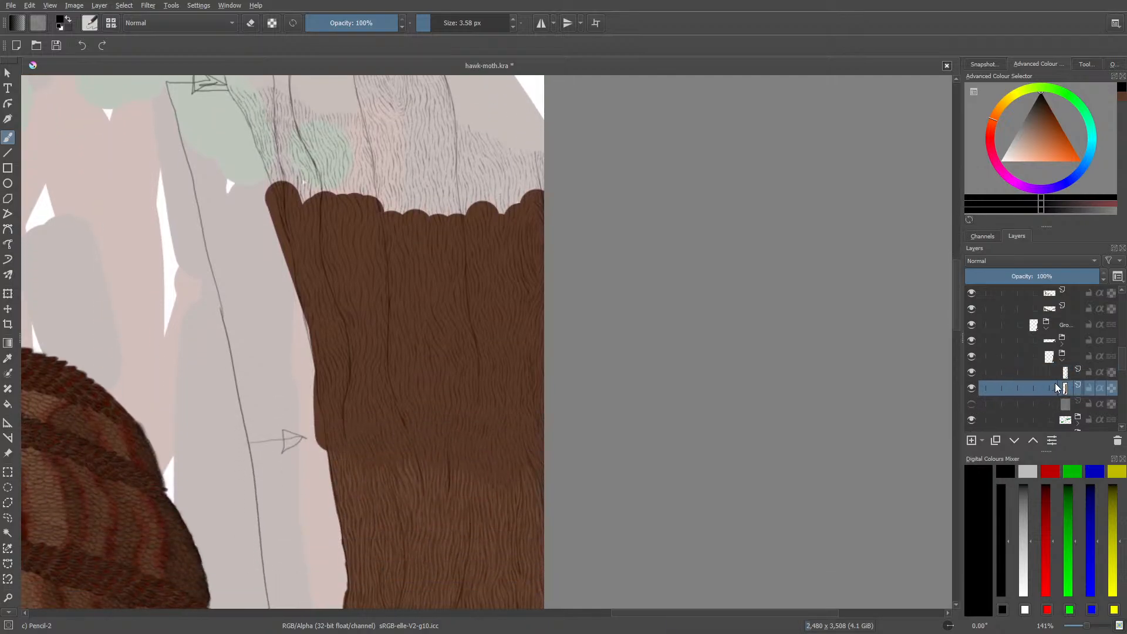
left_click(8, 357)
left_click(322, 428)
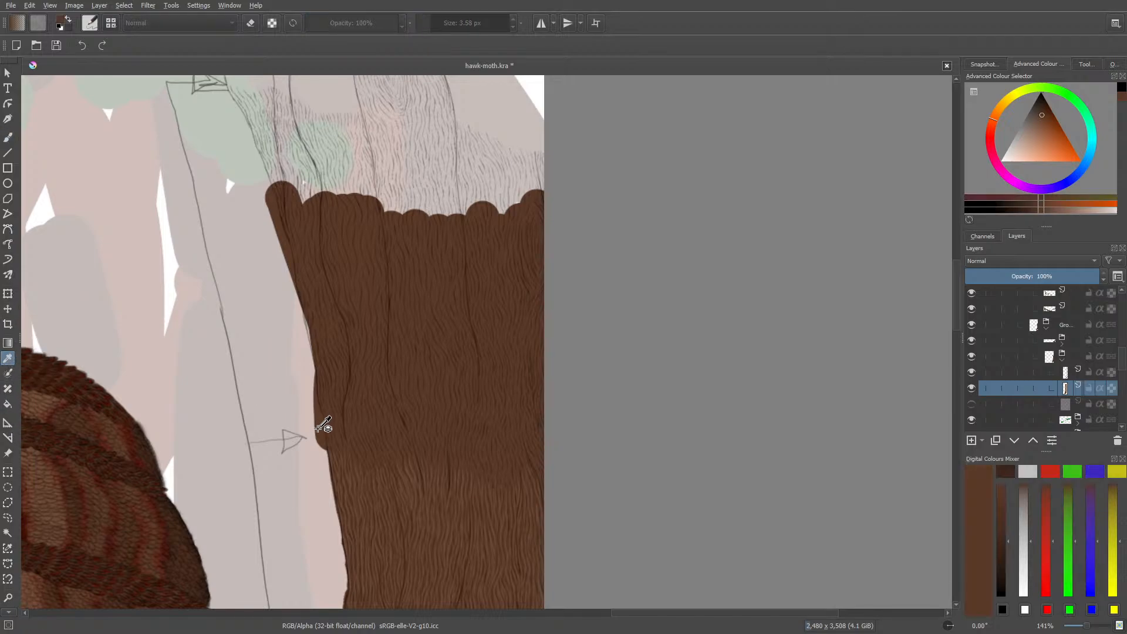
left_click(9, 135)
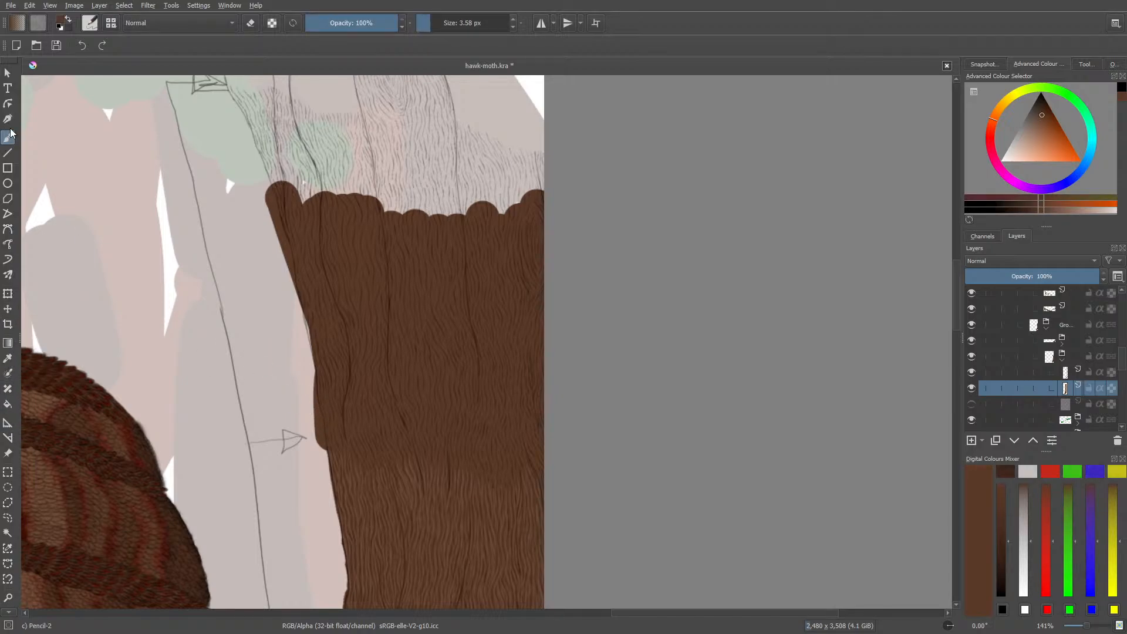
left_click(89, 23)
left_click(166, 150)
right_click(68, 149)
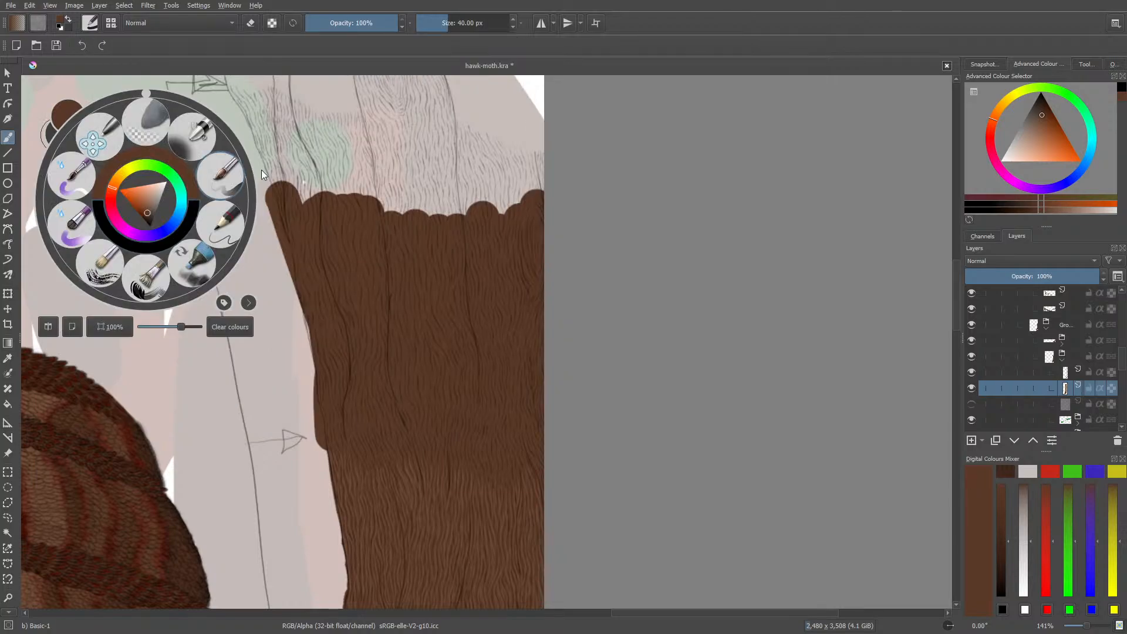
left_click(262, 175)
mouse_move(270, 130)
left_mouse_down()
mouse_move(252, 106)
mouse_move(333, 222)
mouse_move(372, 100)
mouse_move(395, 174)
mouse_move(435, 161)
mouse_move(479, 169)
mouse_move(503, 217)
mouse_move(531, 187)
left_mouse_up()
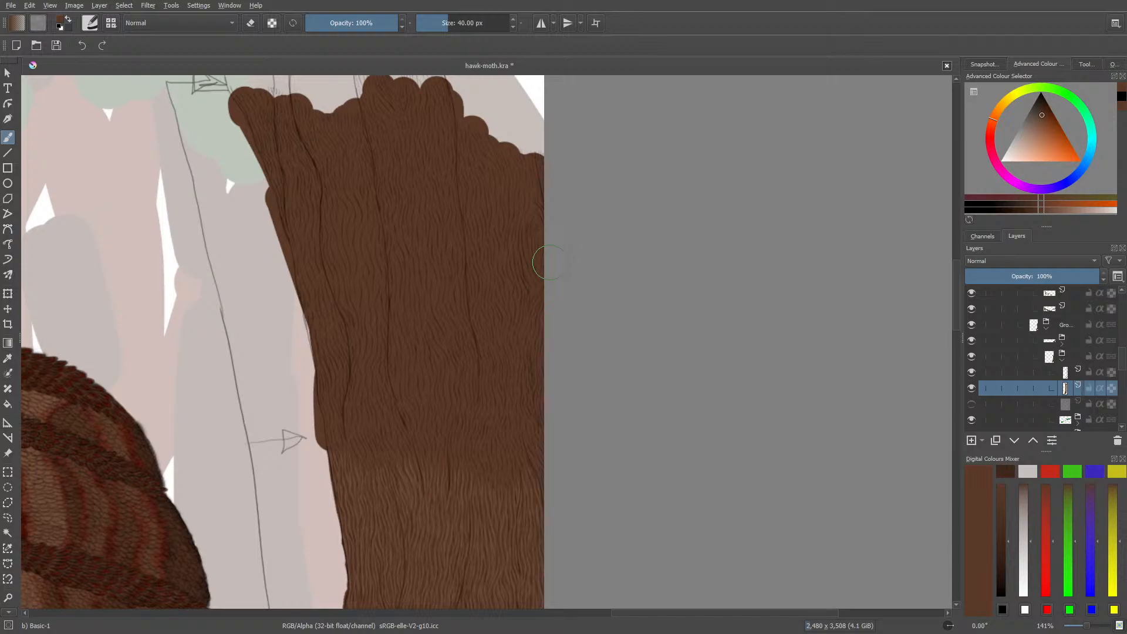
- Pick up the lighter brown from the larger swatch dot beside the trunk and switch to the Pencil-2 brush
left_click(7, 373)
left_click_drag(957, 300, 957, 361)
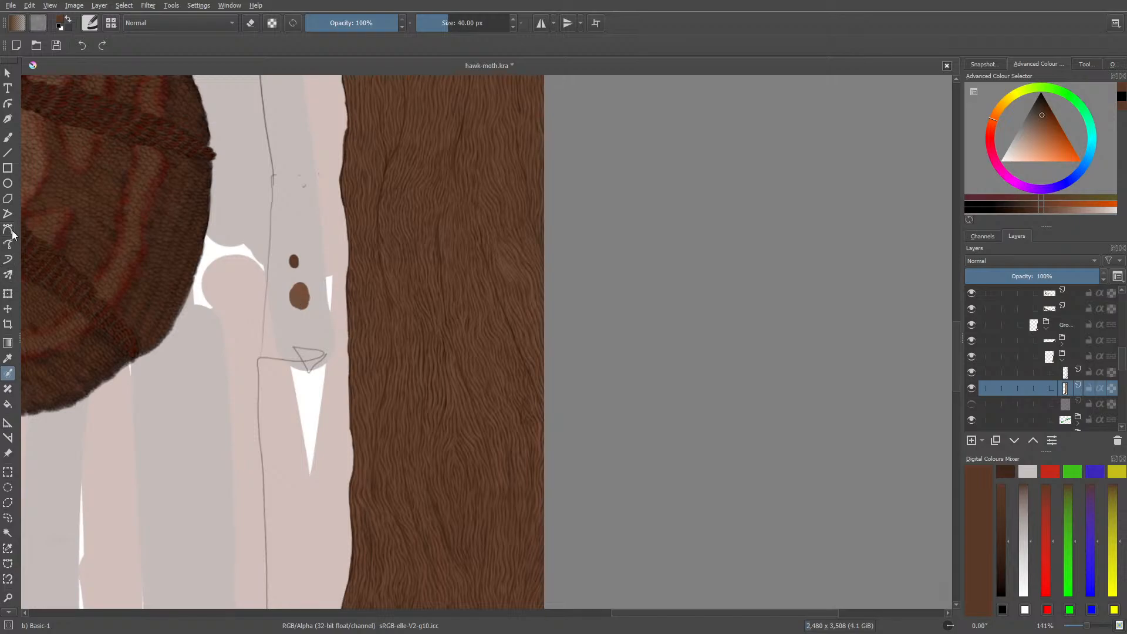
left_click(8, 138)
left_click(8, 359)
left_click(302, 294)
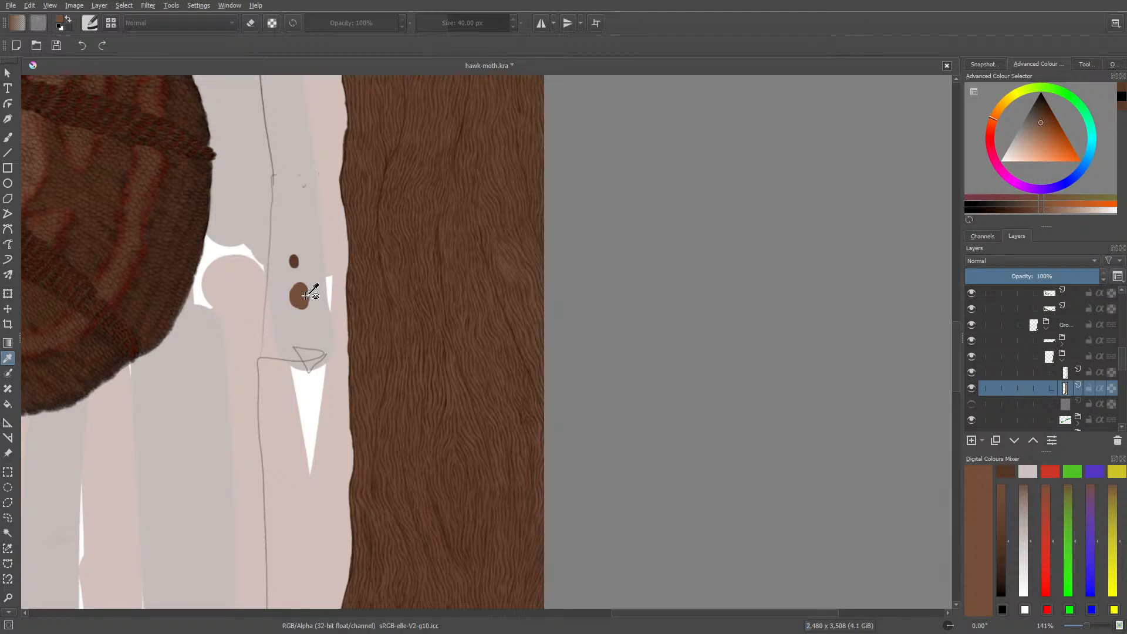
left_click(8, 137)
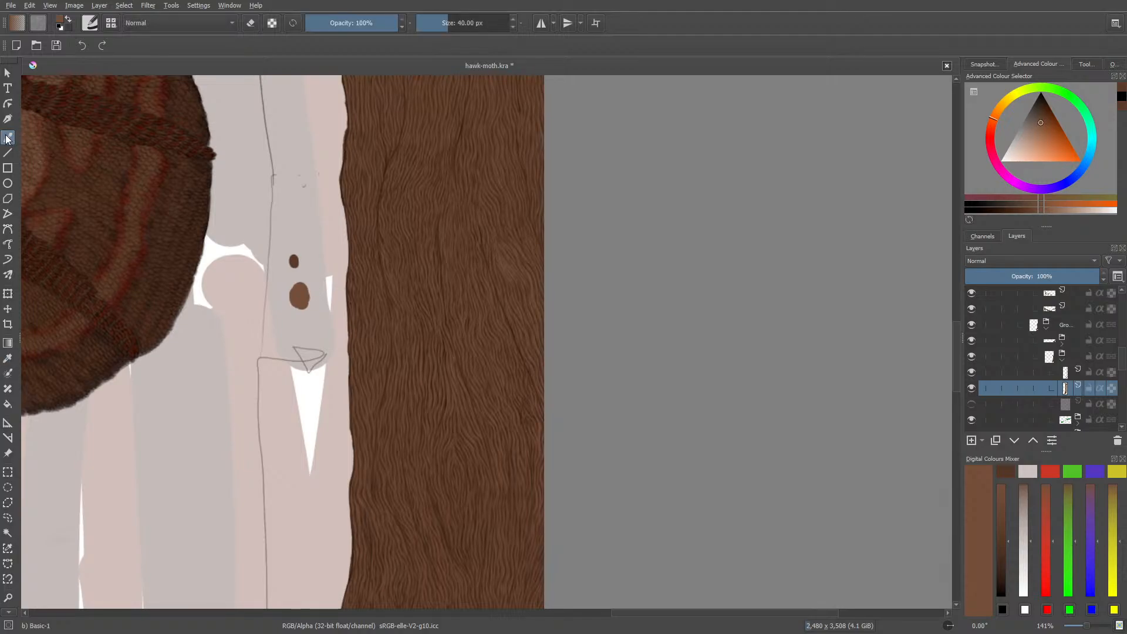
left_click_drag(955, 358, 947, 280)
left_click(90, 23)
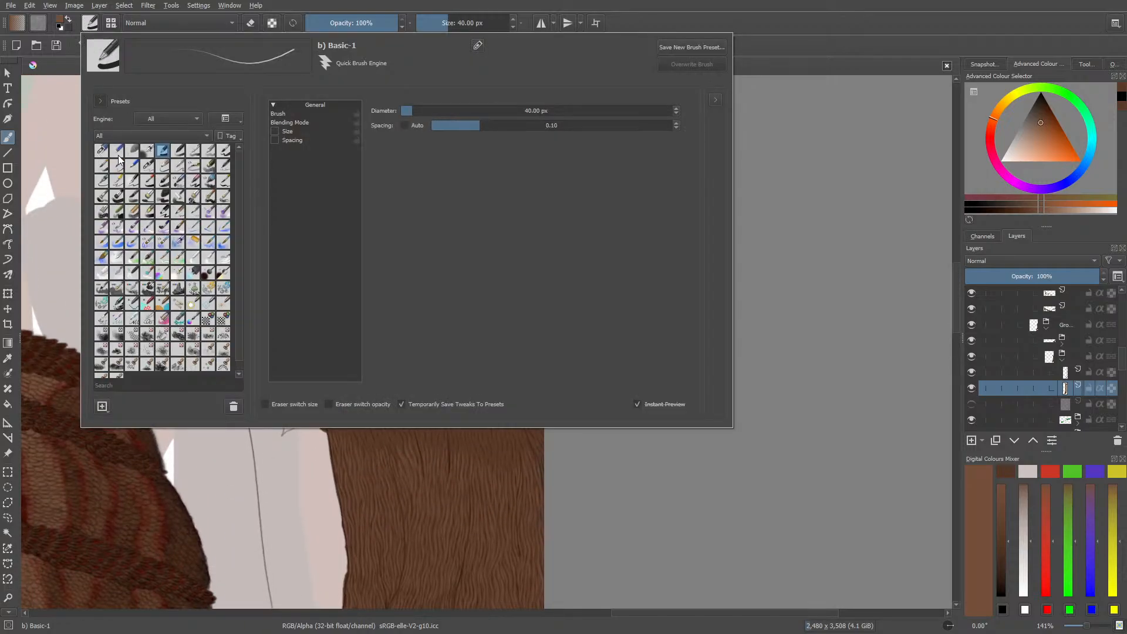
left_click(147, 168)
right_click(555, 453)
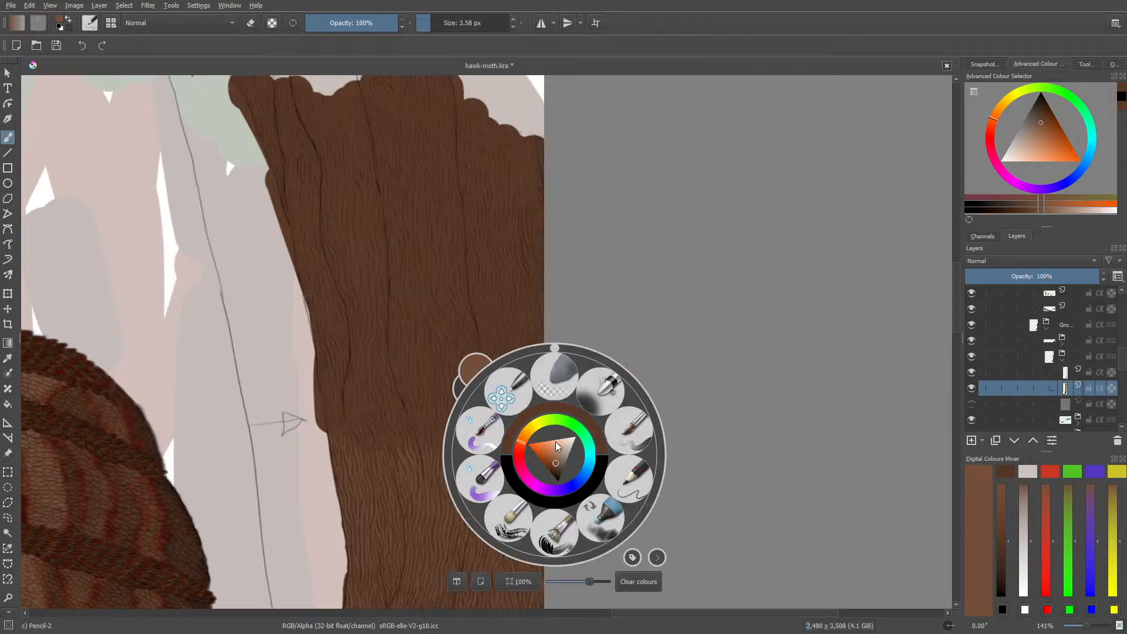
right_click(543, 518)
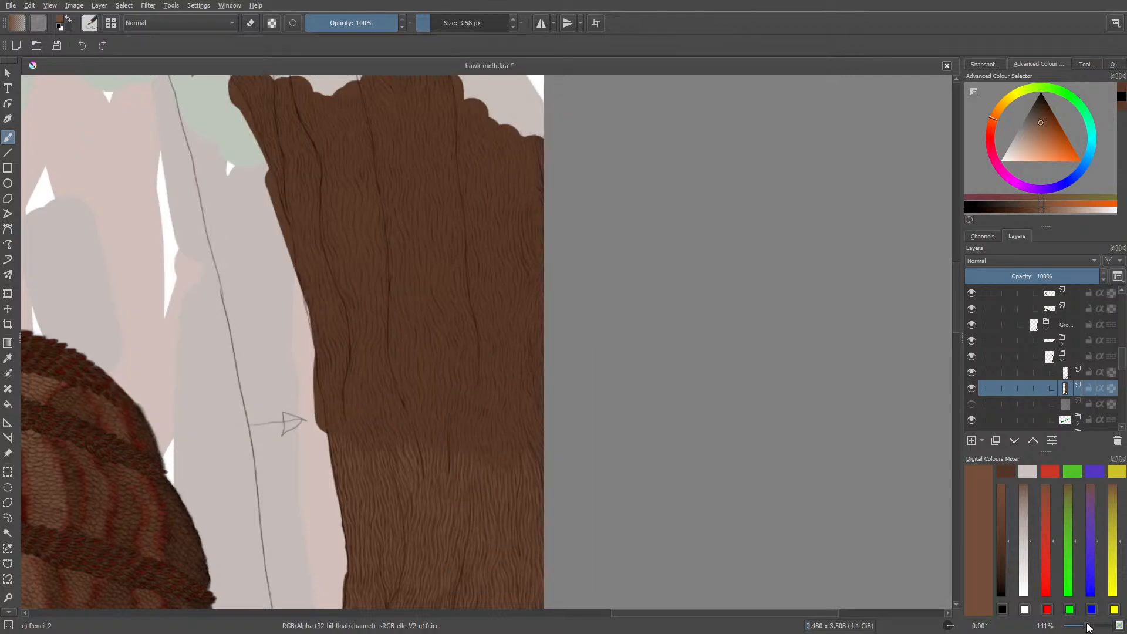
- Draw lighter brown strokes between the dark bark lines along the canvas's right edge, up around the small knot, undoing the stray stroke
left_click_drag(1089, 626, 1093, 629)
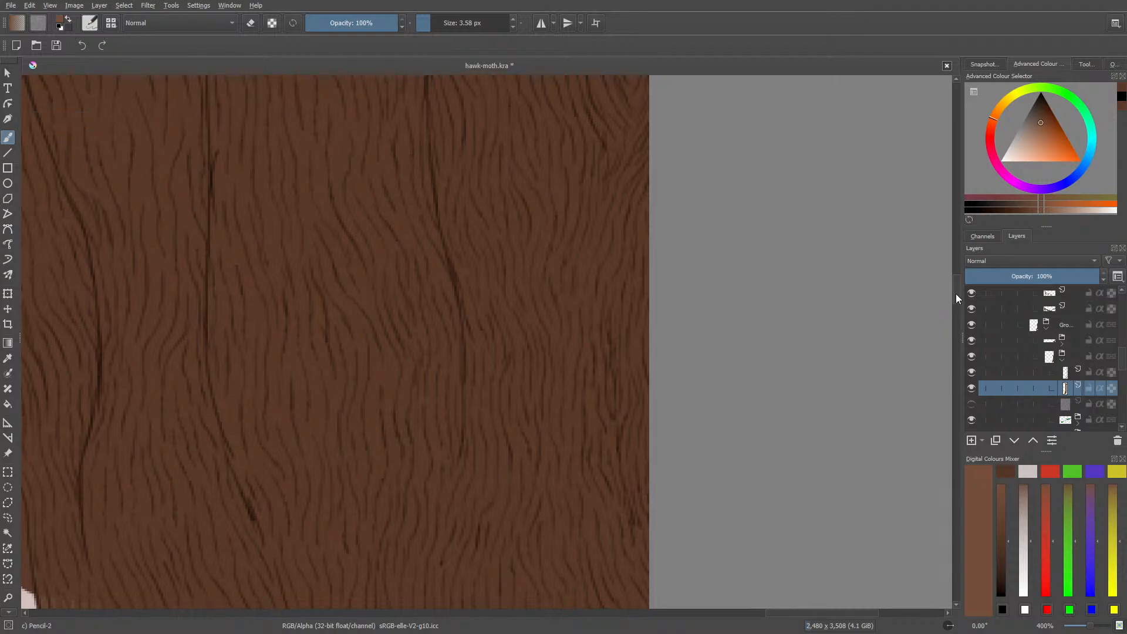
mouse_move(955, 293)
left_mouse_down()
mouse_move(958, 319)
mouse_move(959, 297)
left_mouse_up()
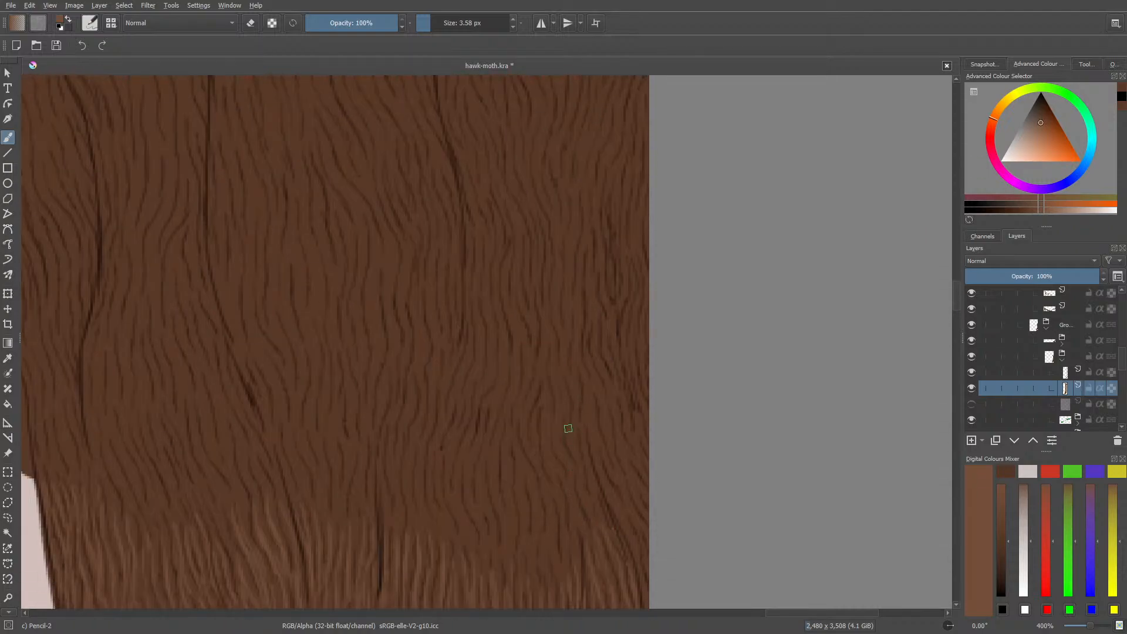
left_click_drag(568, 428, 575, 459)
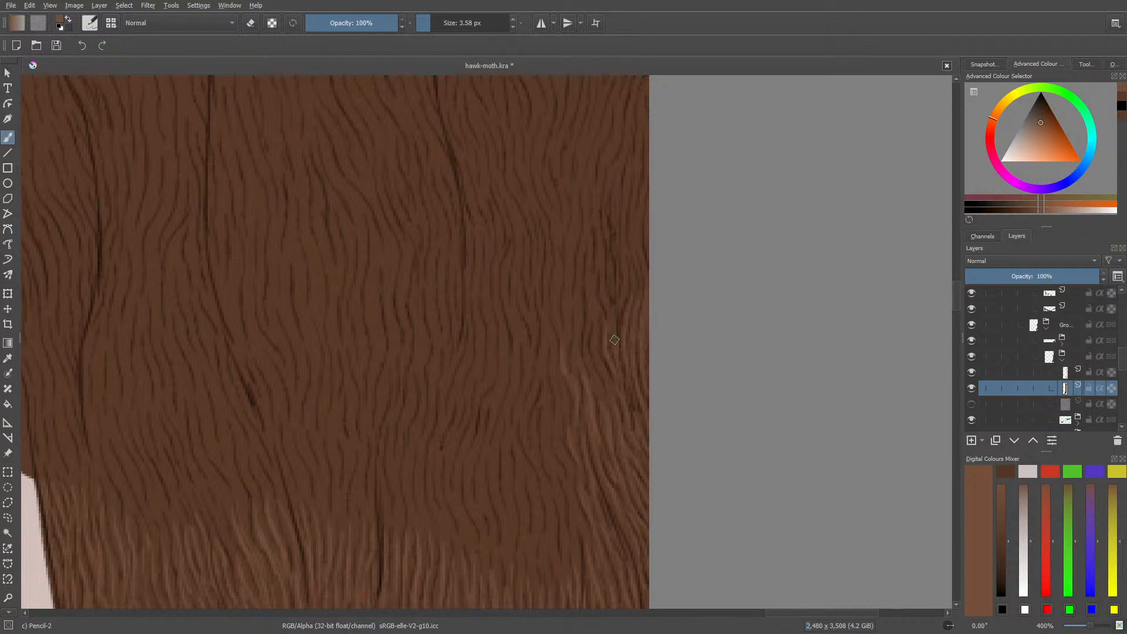
mouse_move(606, 347)
left_mouse_down()
mouse_move(604, 247)
mouse_move(617, 337)
left_mouse_up()
left_click_drag(595, 302, 596, 356)
key("ctrl+z")
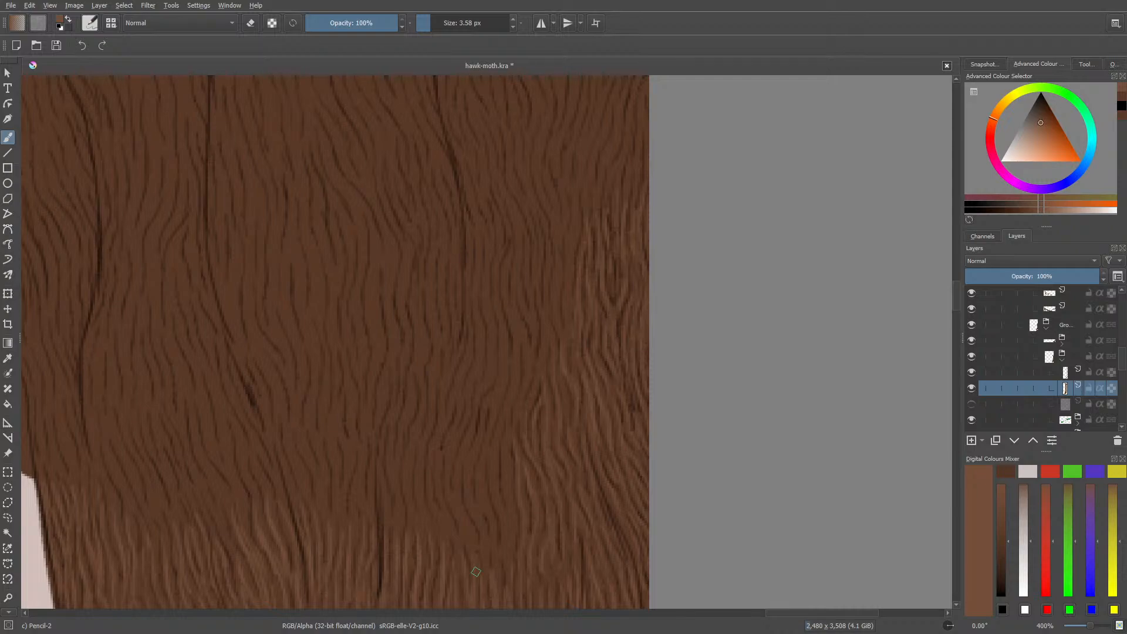
- Continue the lighter strokes leftward above the already highlighted bark, up to the short vertical dark contour
right_click(502, 482)
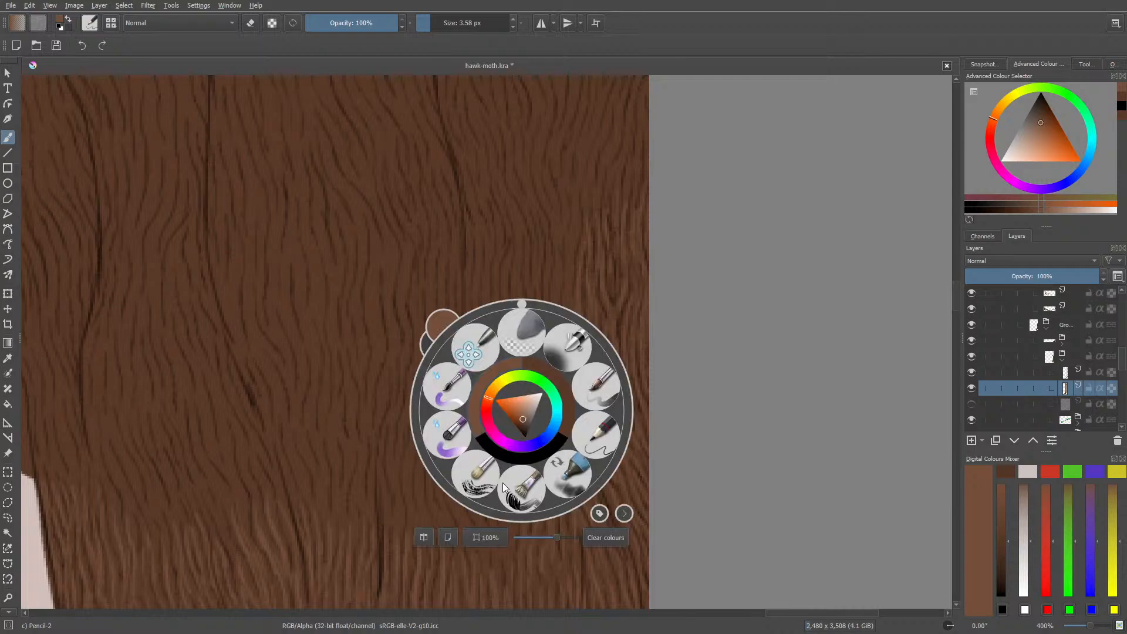
left_click(370, 365)
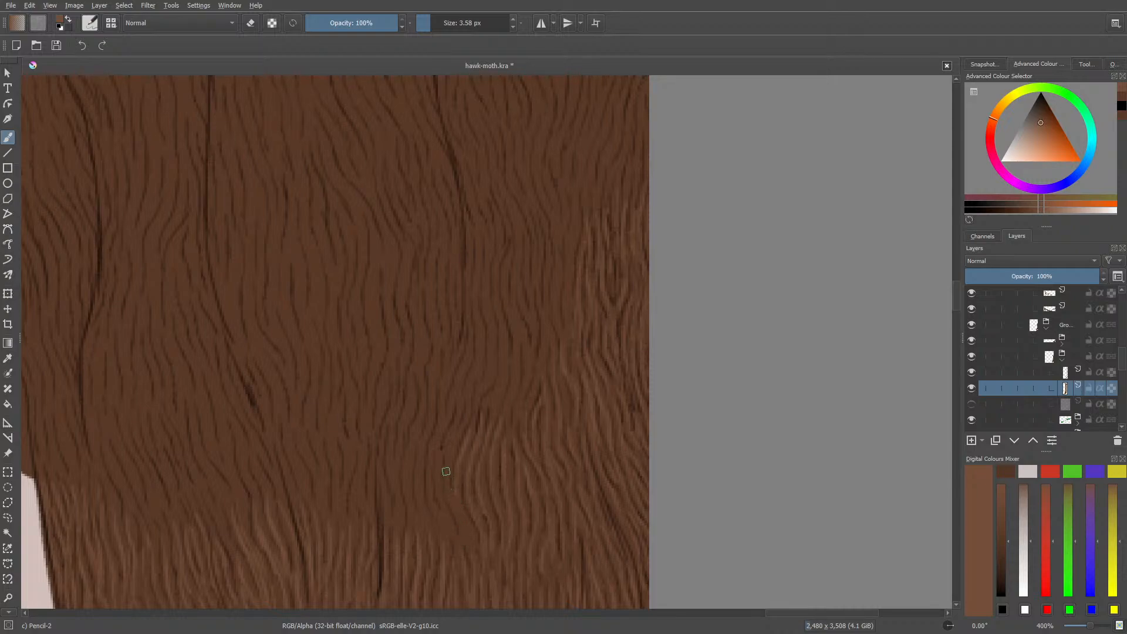
left_click_drag(449, 460, 456, 513)
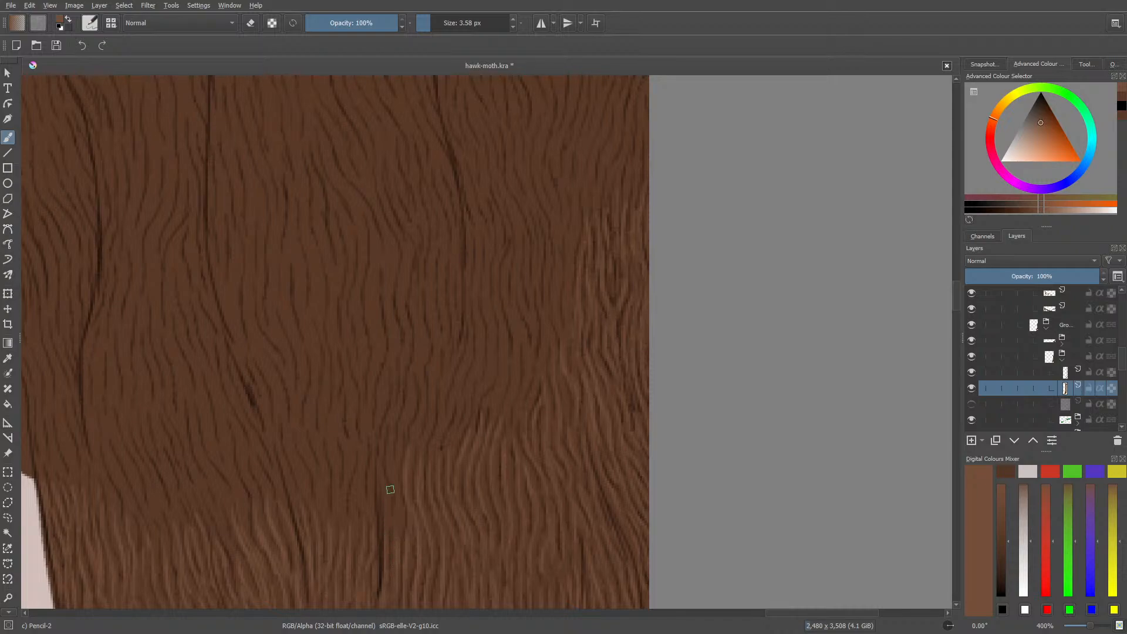
left_click_drag(388, 451, 395, 496)
left_click_drag(381, 491, 384, 530)
- Carry the lighter strokes past the diagonal dark contour and around the leftmost contour to the trunk's left edge
left_click_drag(804, 612, 773, 613)
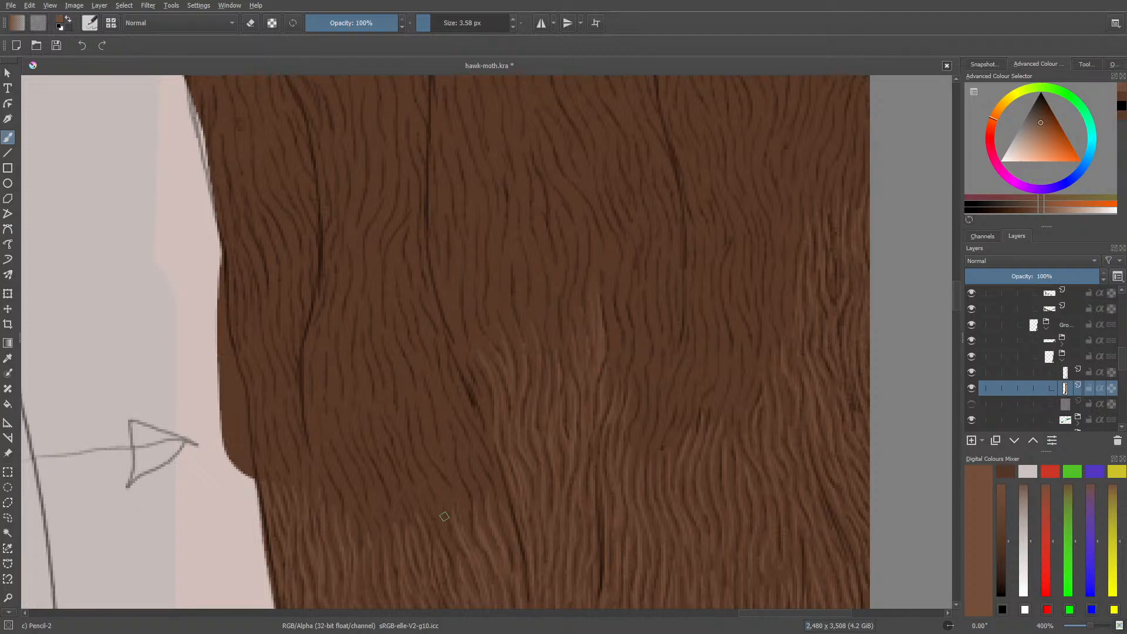
left_click_drag(464, 367, 474, 405)
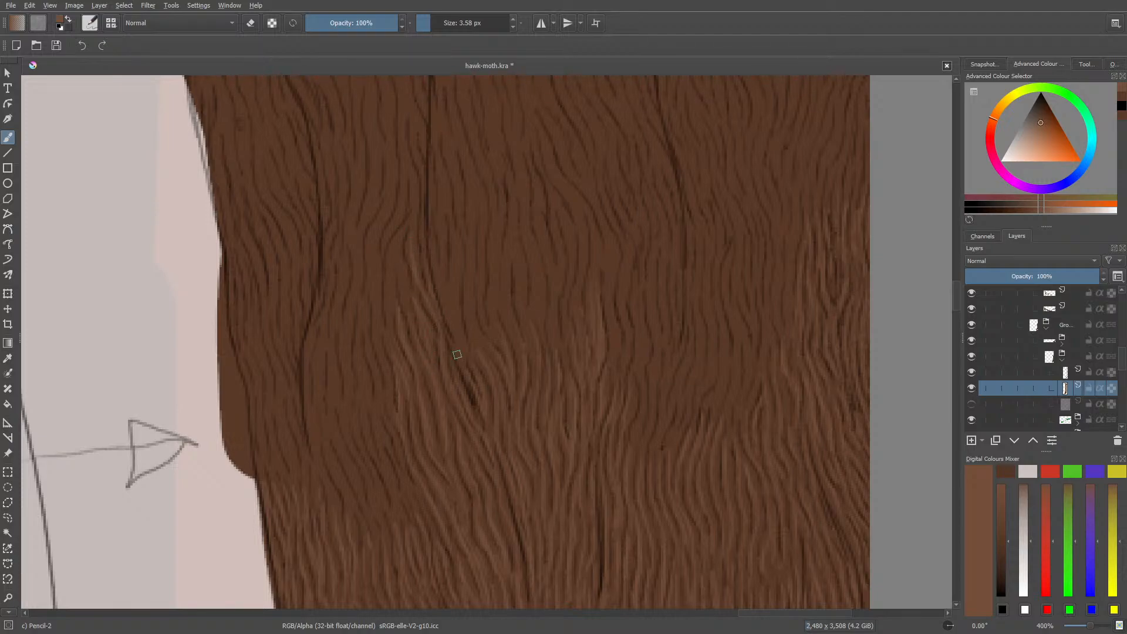
left_click_drag(758, 613, 723, 614)
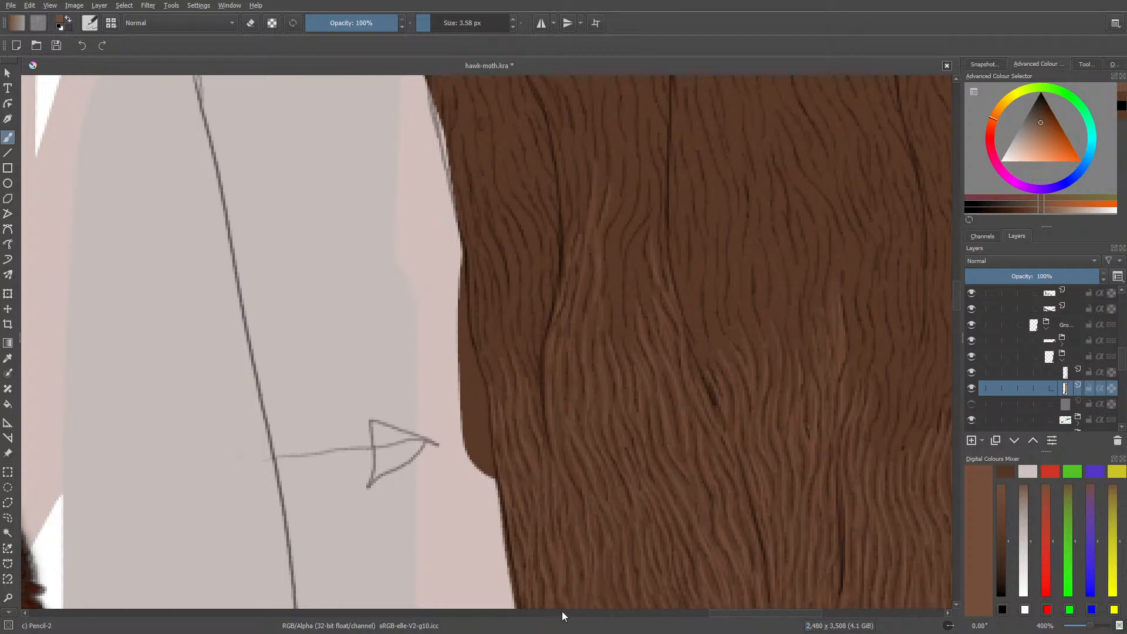
- Extend the lighter strokes upward in a tapering column between the two leftmost long contours
left_click_drag(732, 613, 747, 612)
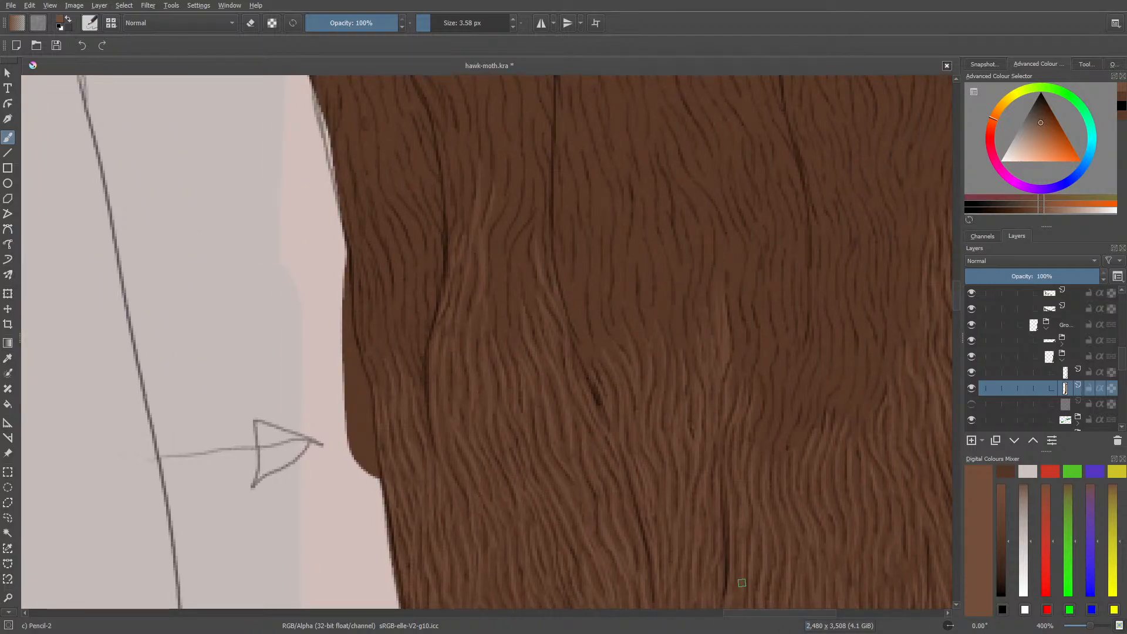
mouse_move(512, 330)
left_mouse_down()
mouse_move(508, 264)
mouse_move(514, 311)
mouse_move(524, 228)
left_mouse_up()
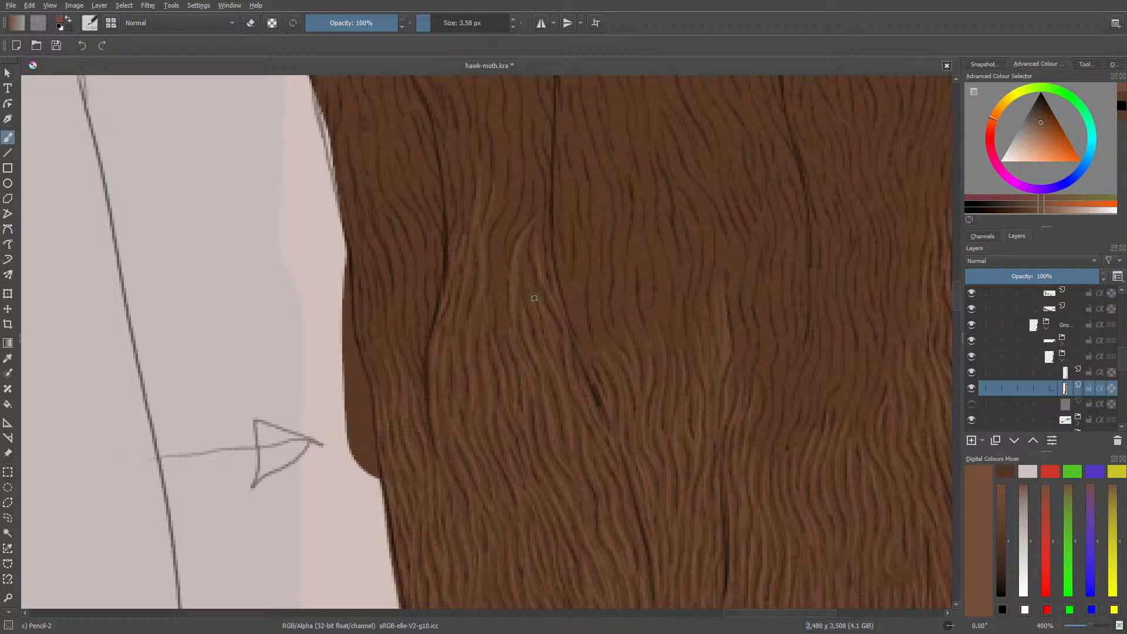
left_click_drag(508, 252, 504, 317)
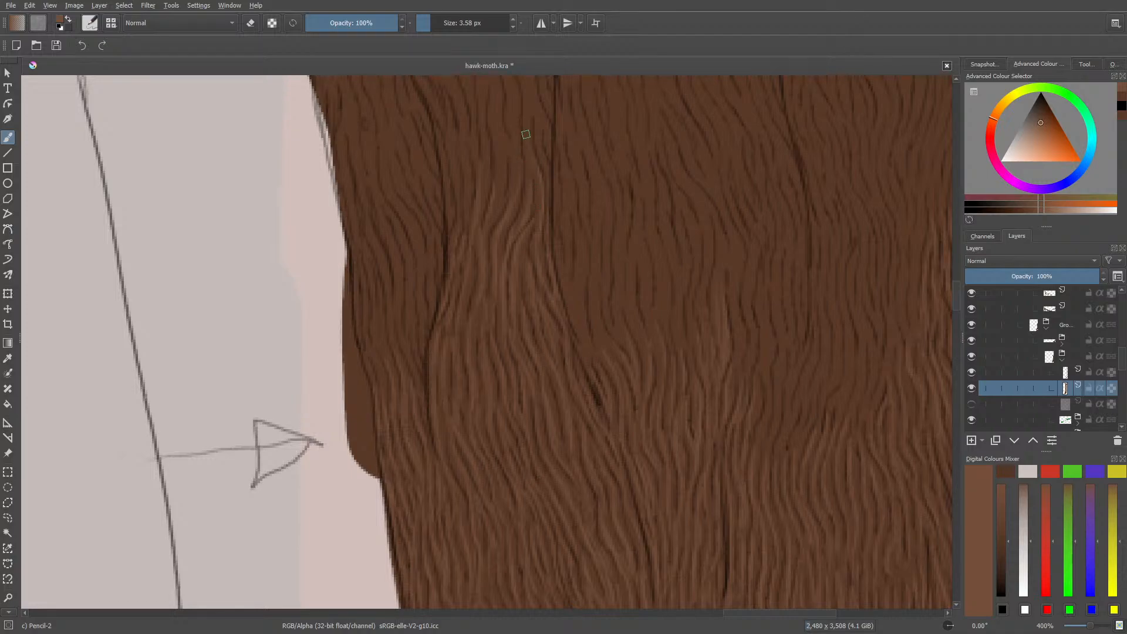
left_click_drag(956, 301, 956, 283)
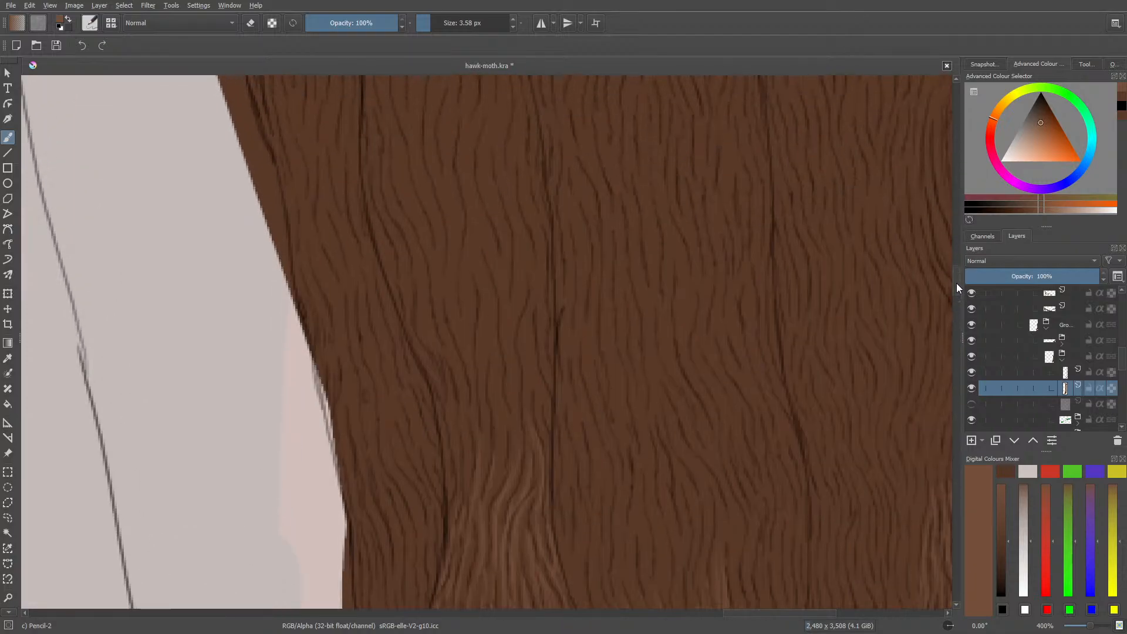
mouse_move(508, 472)
left_mouse_down()
mouse_move(514, 408)
mouse_move(518, 454)
mouse_move(510, 329)
mouse_move(522, 286)
left_mouse_up()
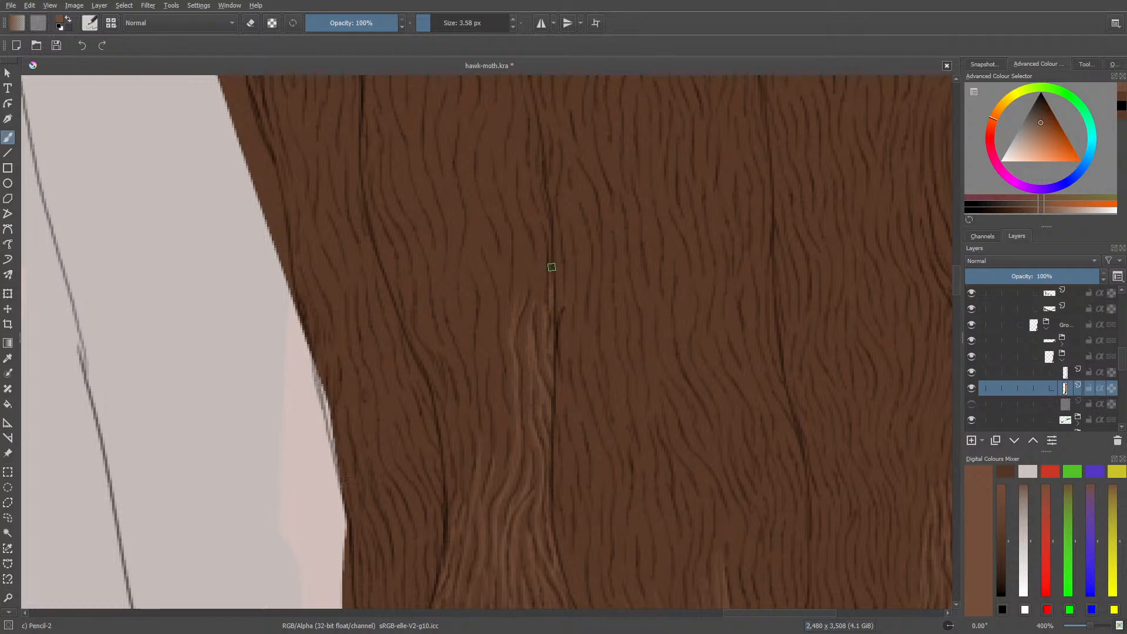
- Fill the strip between the trunk's left edge and the leftmost contour with lighter strokes, continuing upward and just past the second contour
scroll(955, 295, "down", 3)
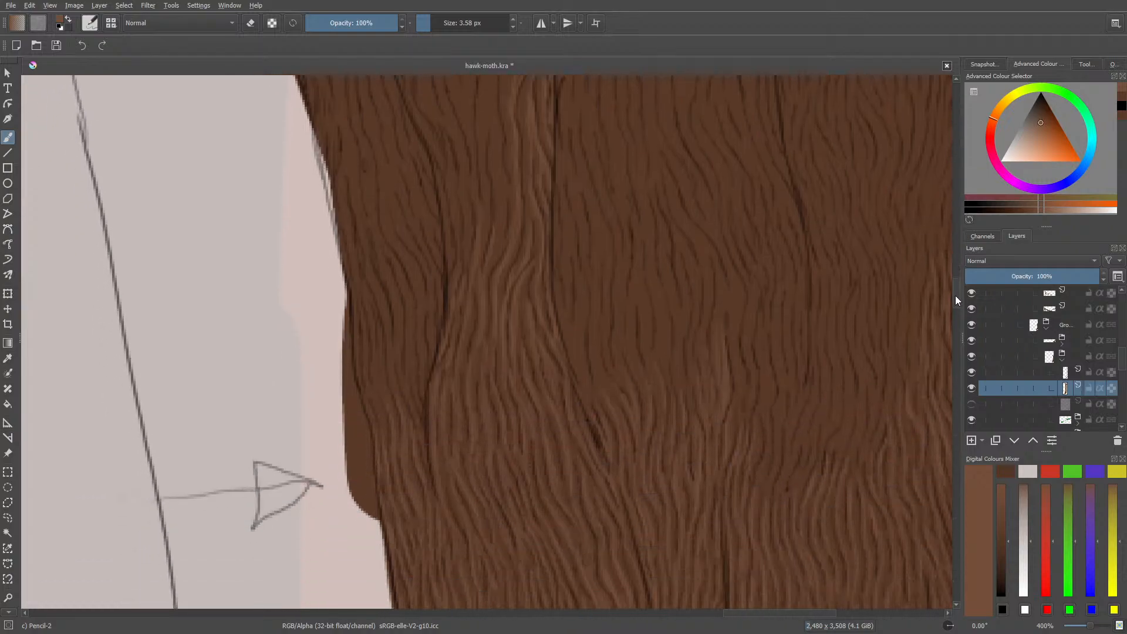
scroll(955, 299, "down", 1)
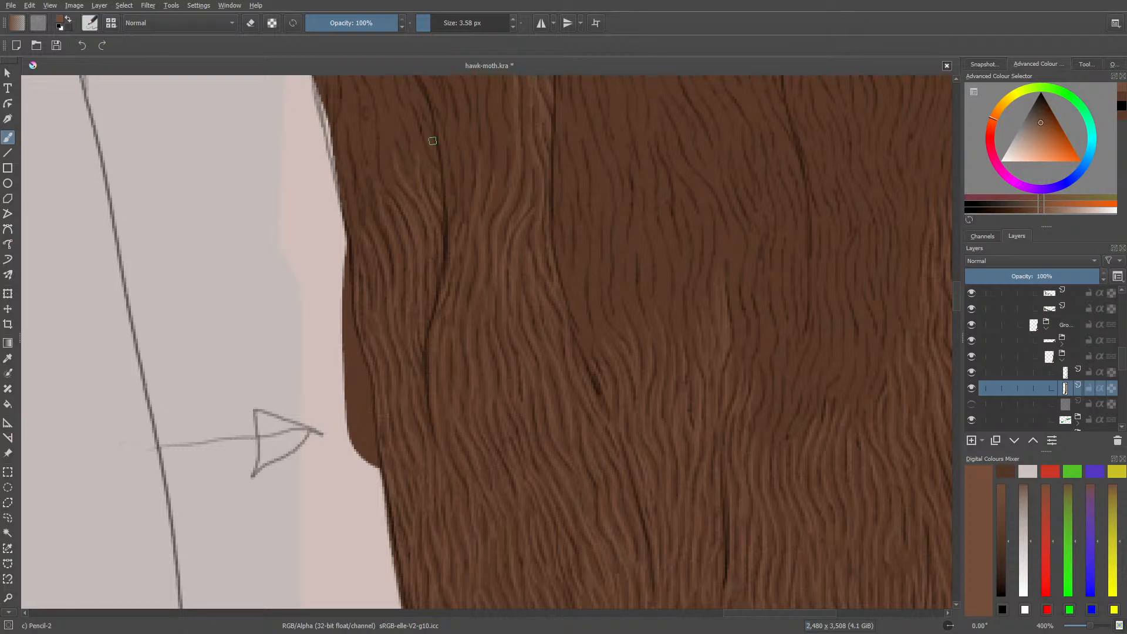
left_click_drag(957, 303, 956, 291)
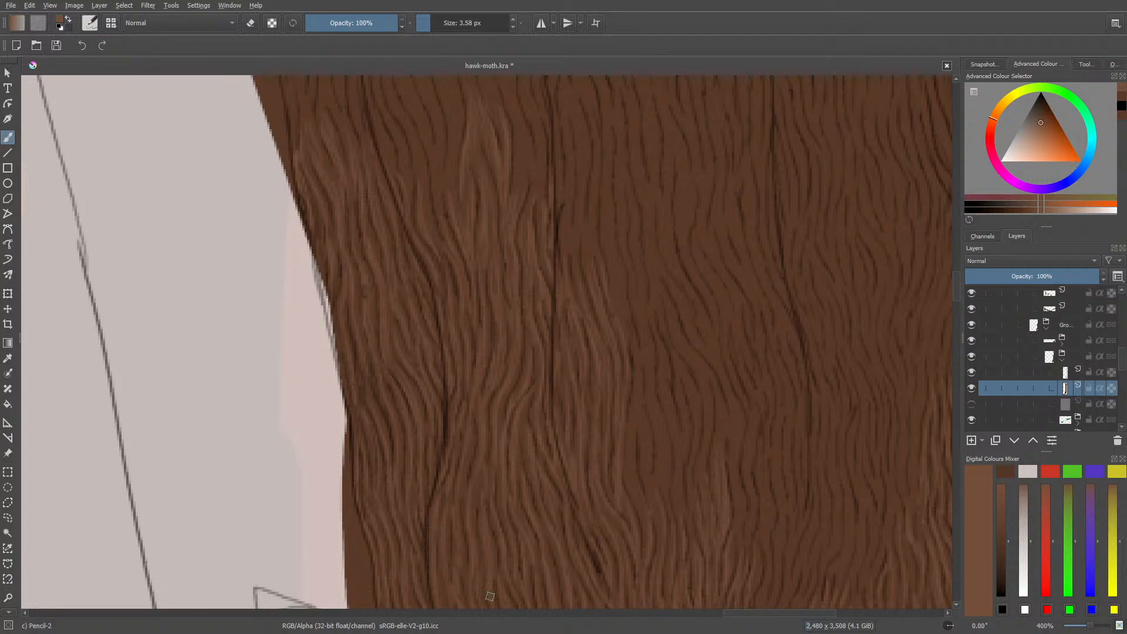
- Fill the dark gap between the second and third long contours with lighter strokes and extend them up toward the canvas's right edge
left_click_drag(751, 611, 770, 611)
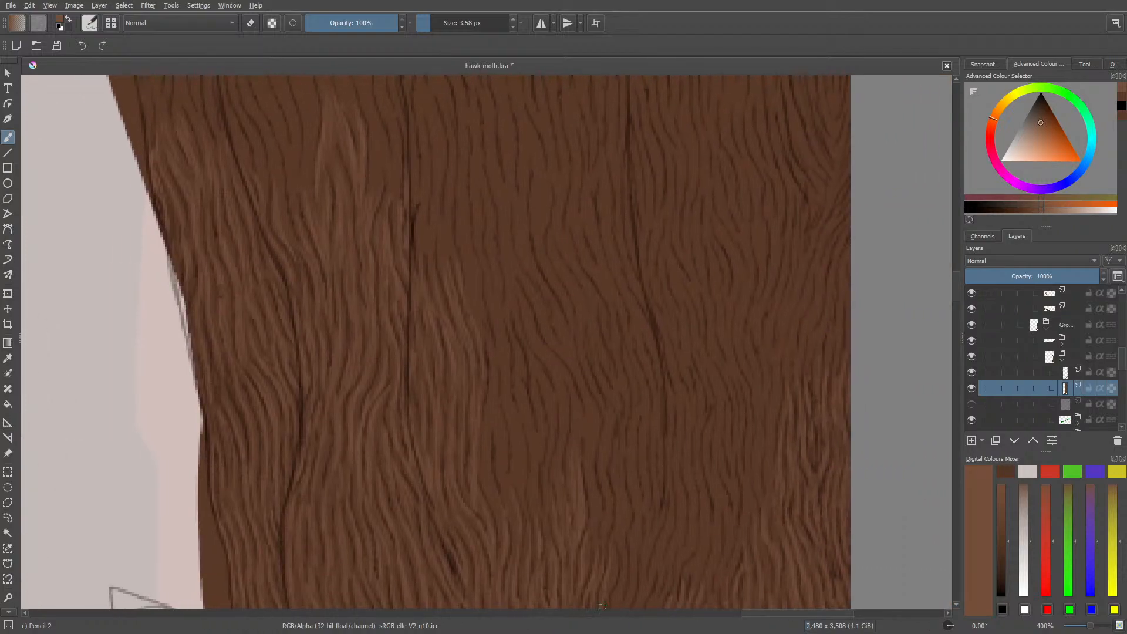
scroll(956, 292, "down", 3)
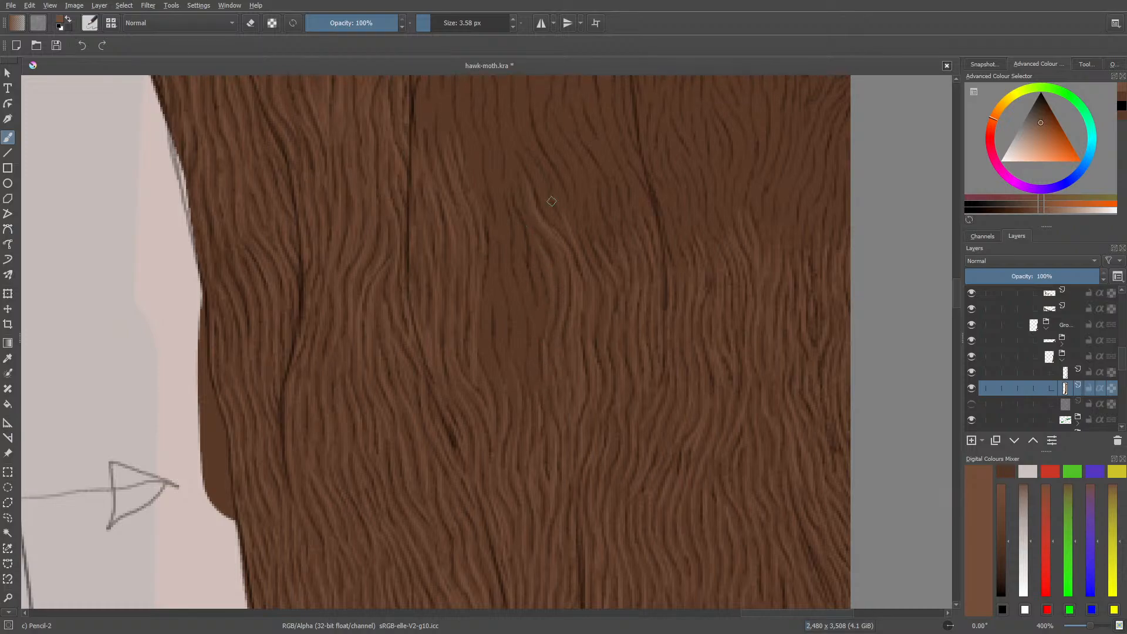
left_click_drag(531, 256, 535, 274)
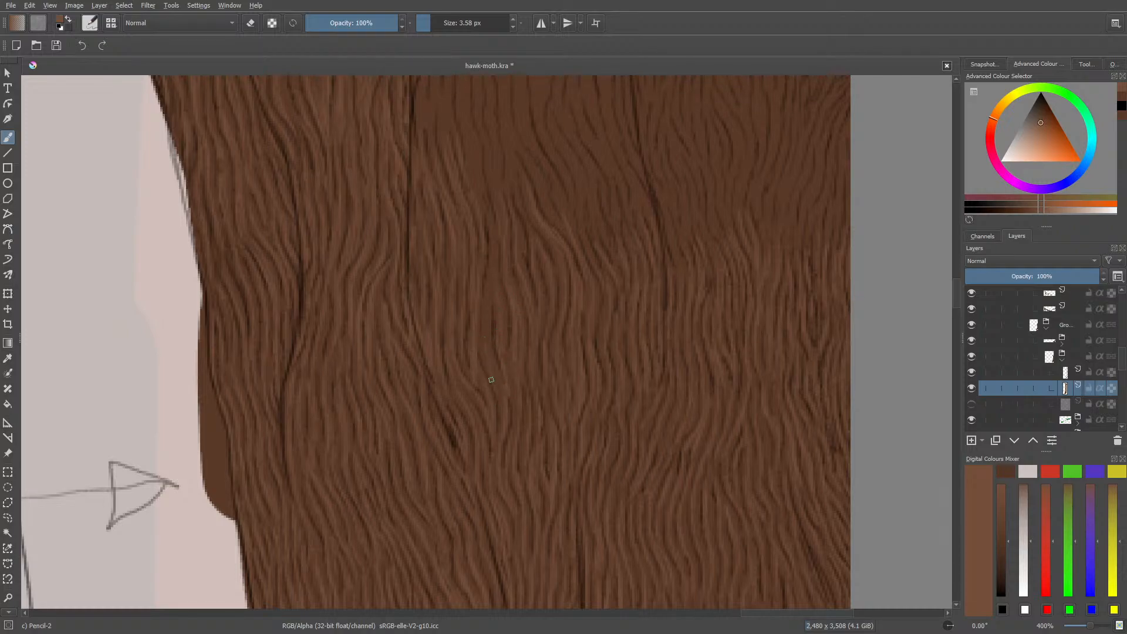
left_click_drag(491, 250, 487, 212)
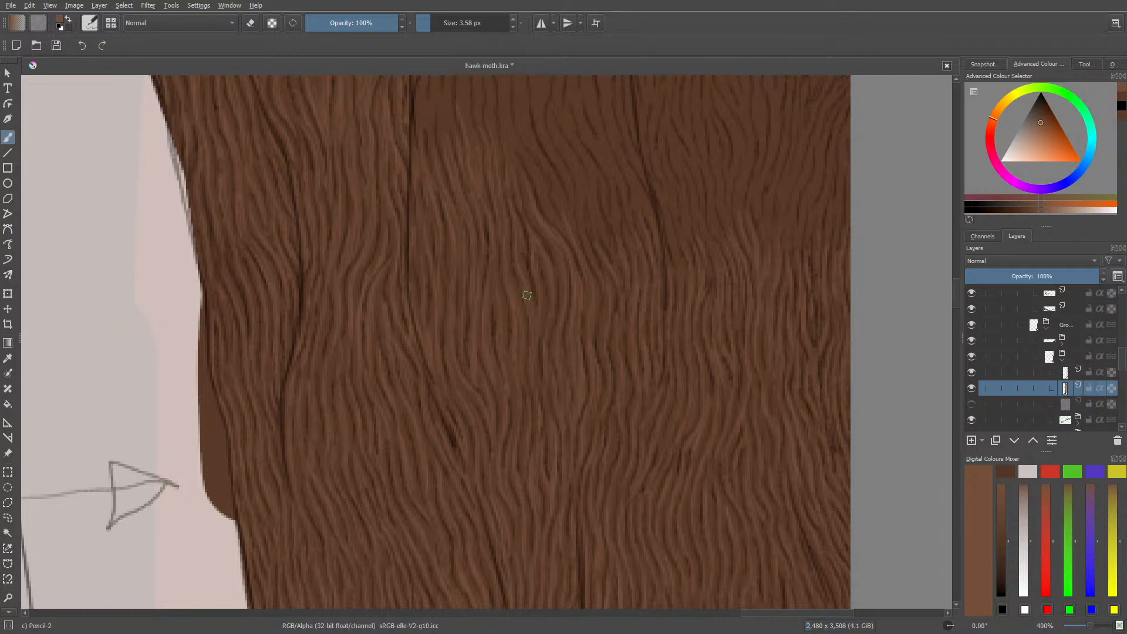
left_click_drag(957, 304, 959, 291)
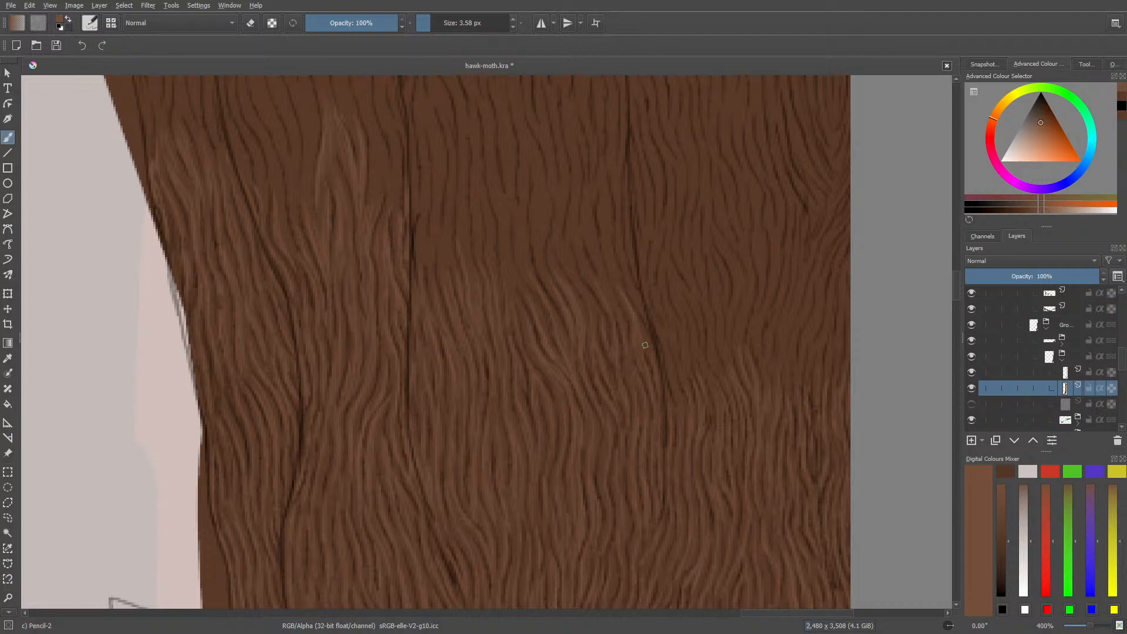
left_click_drag(663, 363, 672, 381)
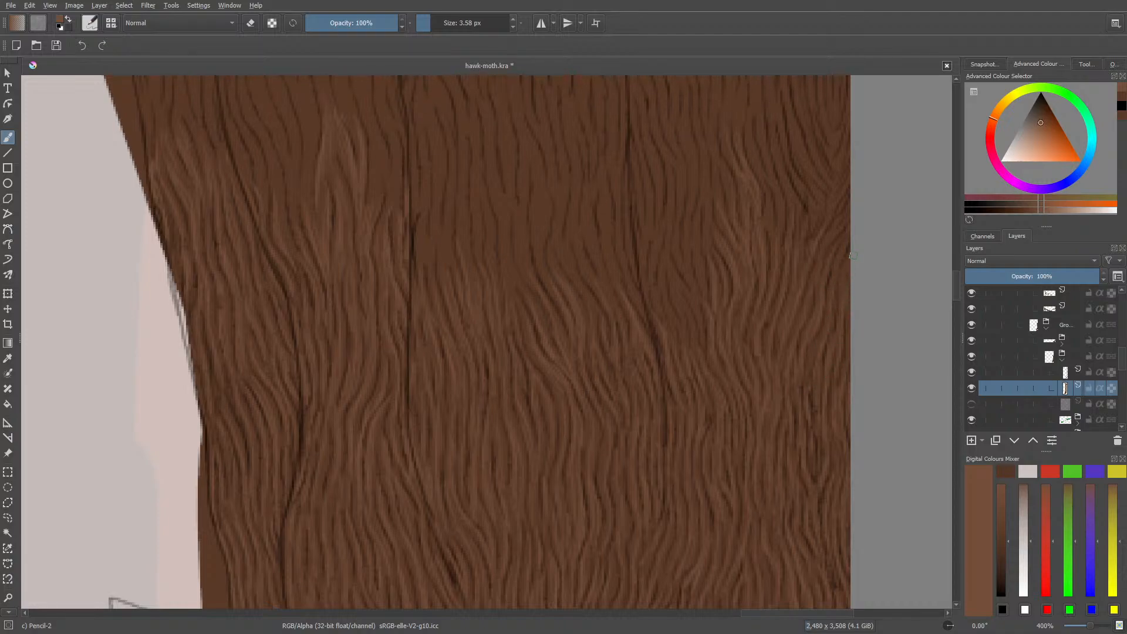
- Extend the lighter strokes upward in a tapering column along the near side of the long contour closest to the canvas's right edge
left_click_drag(954, 288, 958, 270)
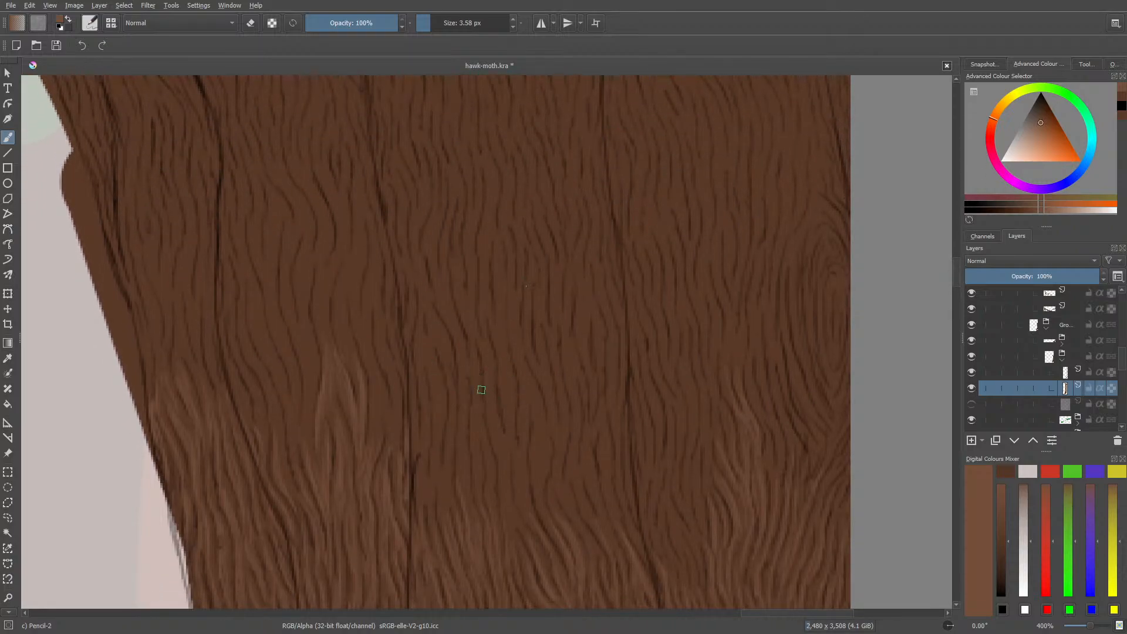
left_click_drag(497, 312, 507, 415)
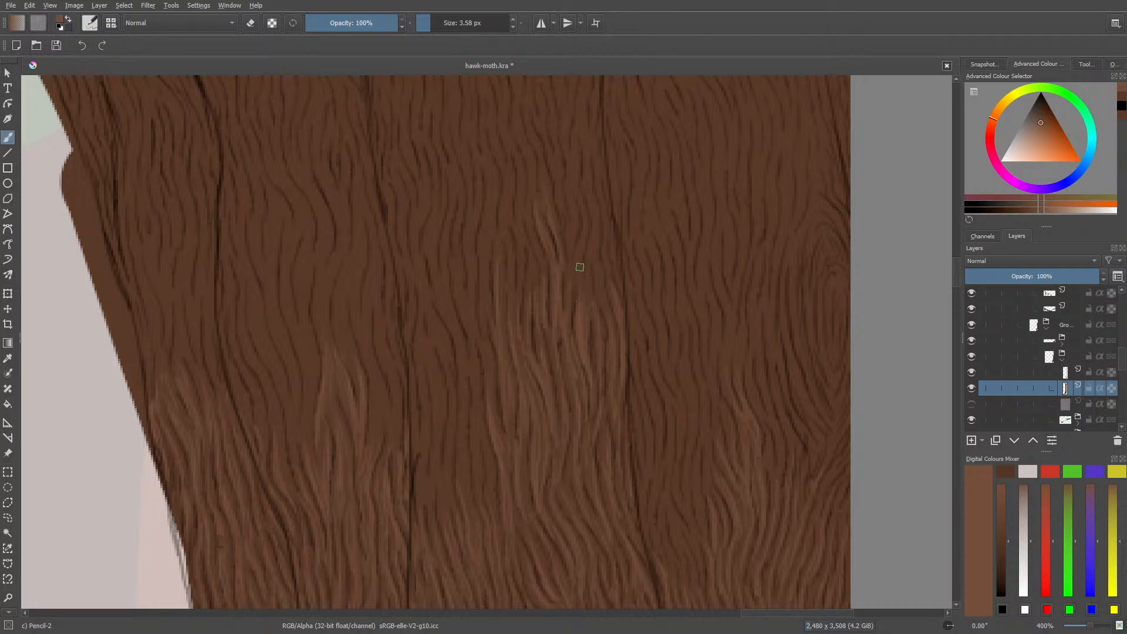
left_click_drag(579, 260, 582, 200)
left_click_drag(593, 243, 597, 213)
left_click_drag(604, 257, 604, 234)
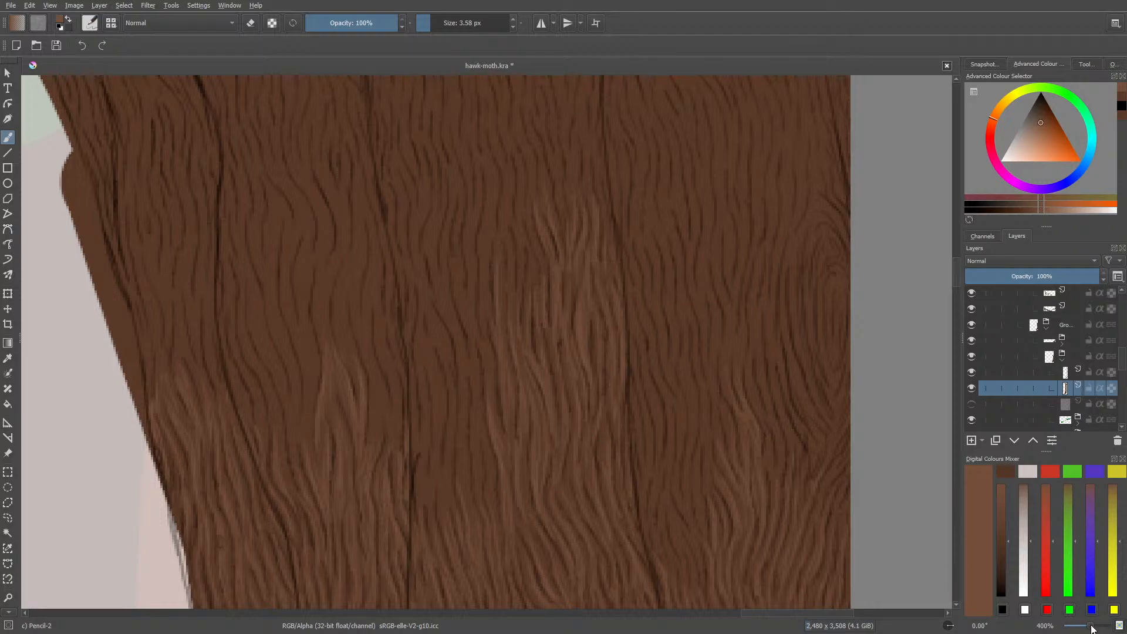
- Show the background sketch layer to check the trunk's upper part against the drawing, and hide it again
mouse_move(1091, 626)
left_mouse_down()
mouse_move(1076, 626)
mouse_move(1089, 625)
left_mouse_up()
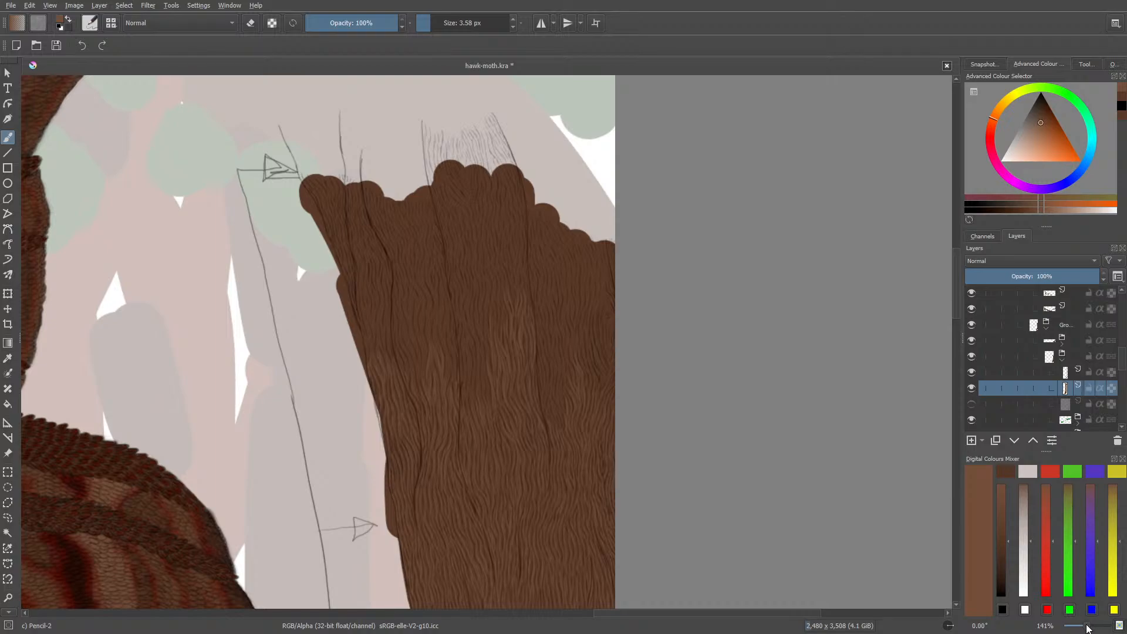
left_click_drag(1087, 627, 1086, 629)
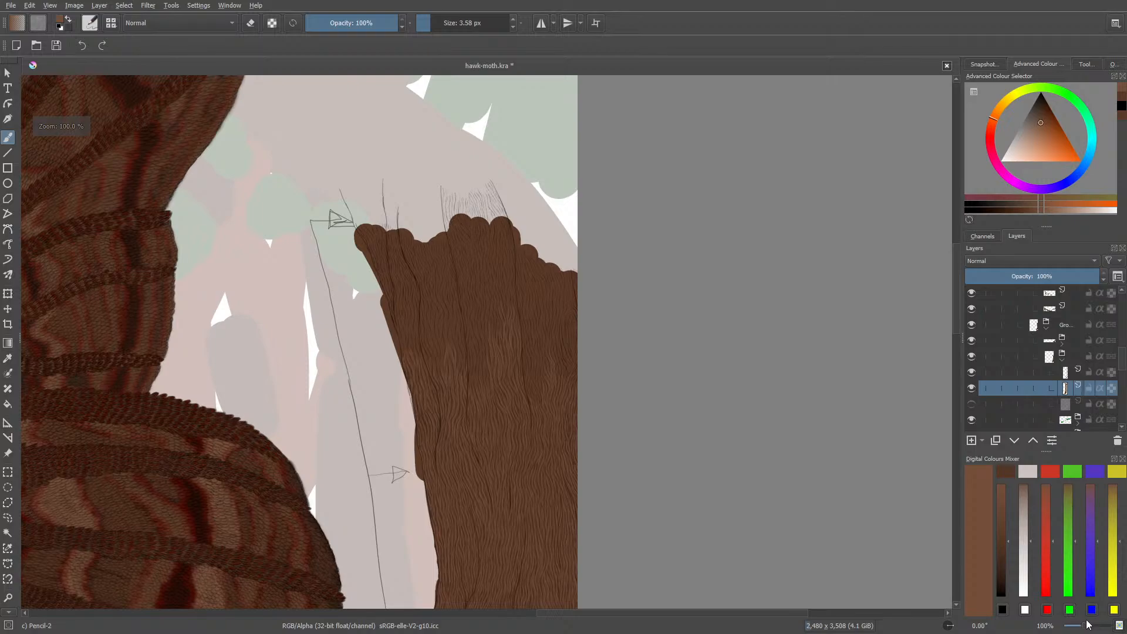
left_click(971, 404)
left_click_drag(953, 316, 951, 259)
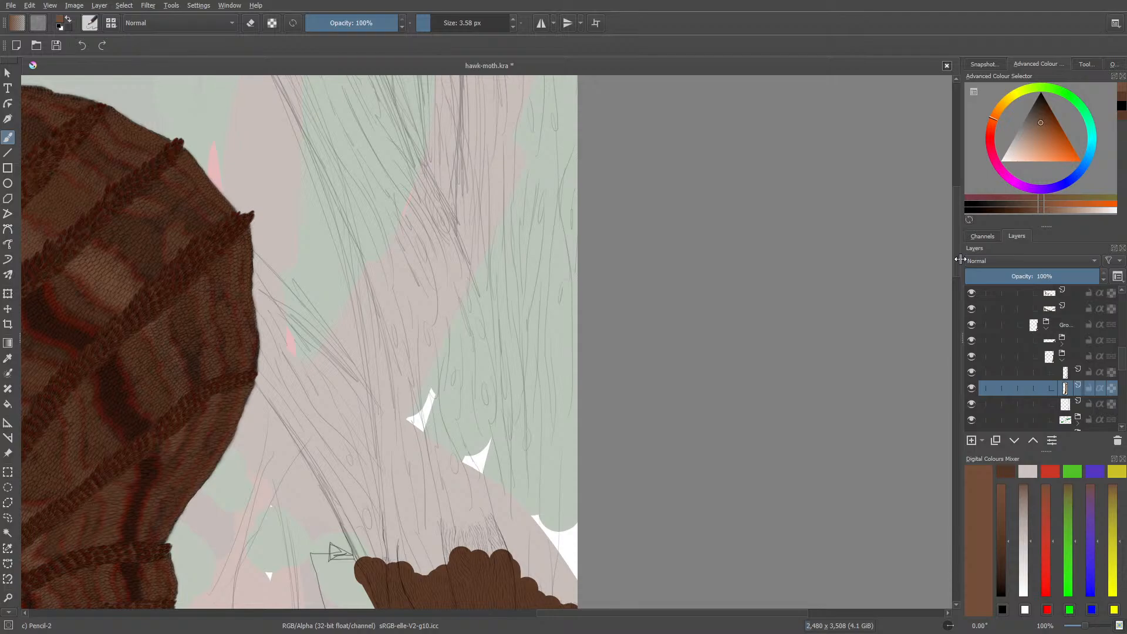
left_click_drag(953, 242, 954, 267)
left_click(971, 404)
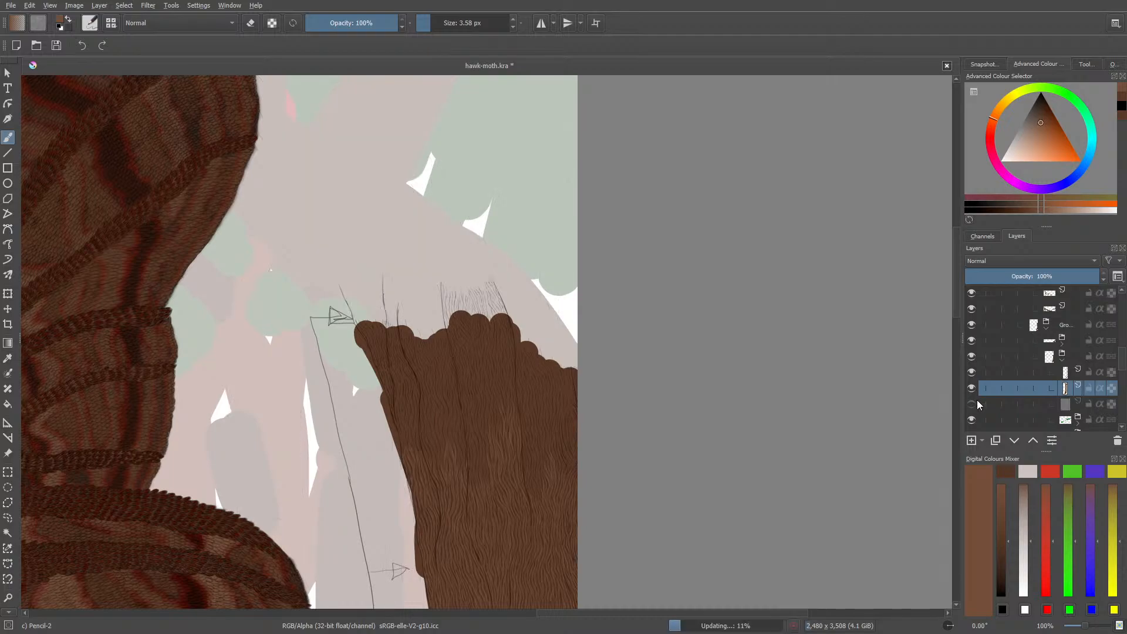
- Fill the area between the rightmost long contour and the canvas's right edge with lighter strokes, up toward the brown base's upper edge
left_click_drag(1083, 627, 1090, 625)
left_click_drag(957, 263, 957, 283)
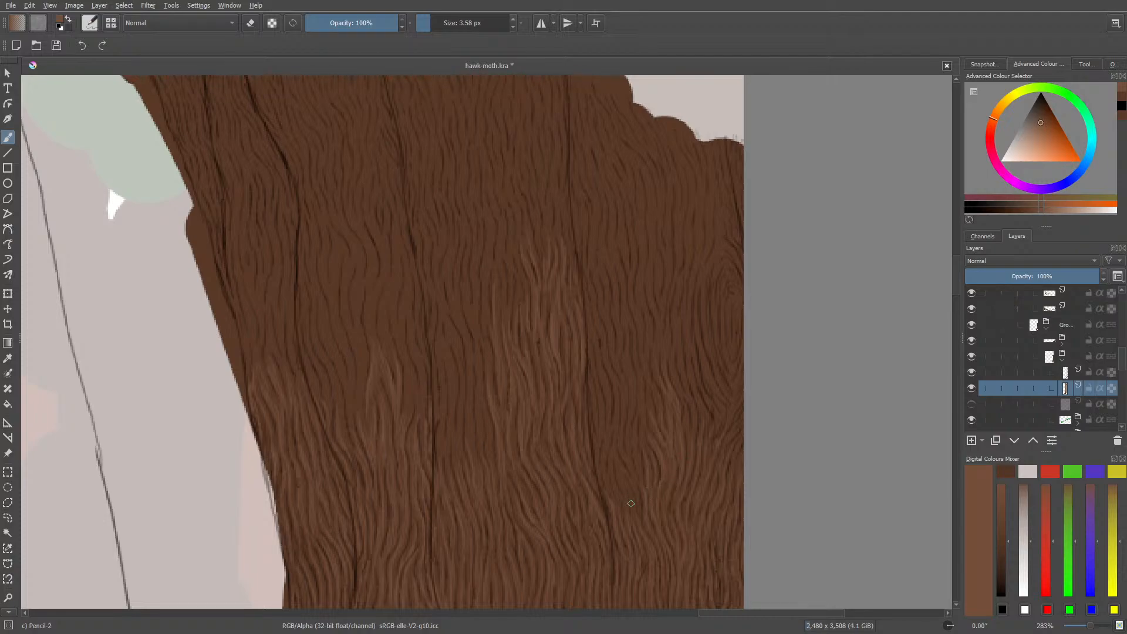
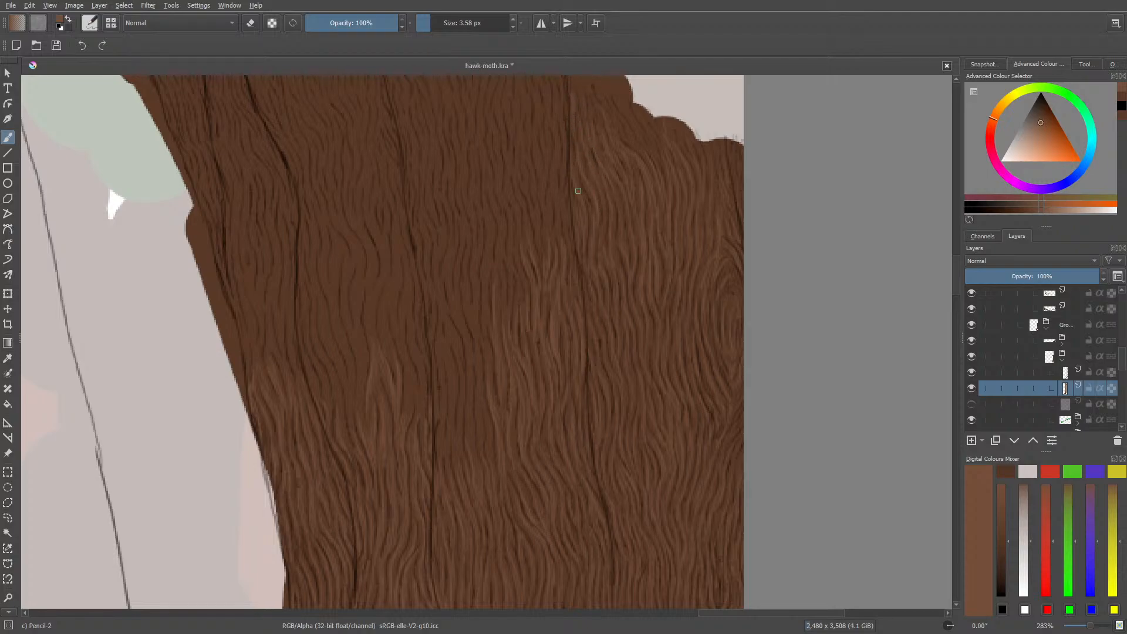
left_click_drag(955, 291, 955, 258)
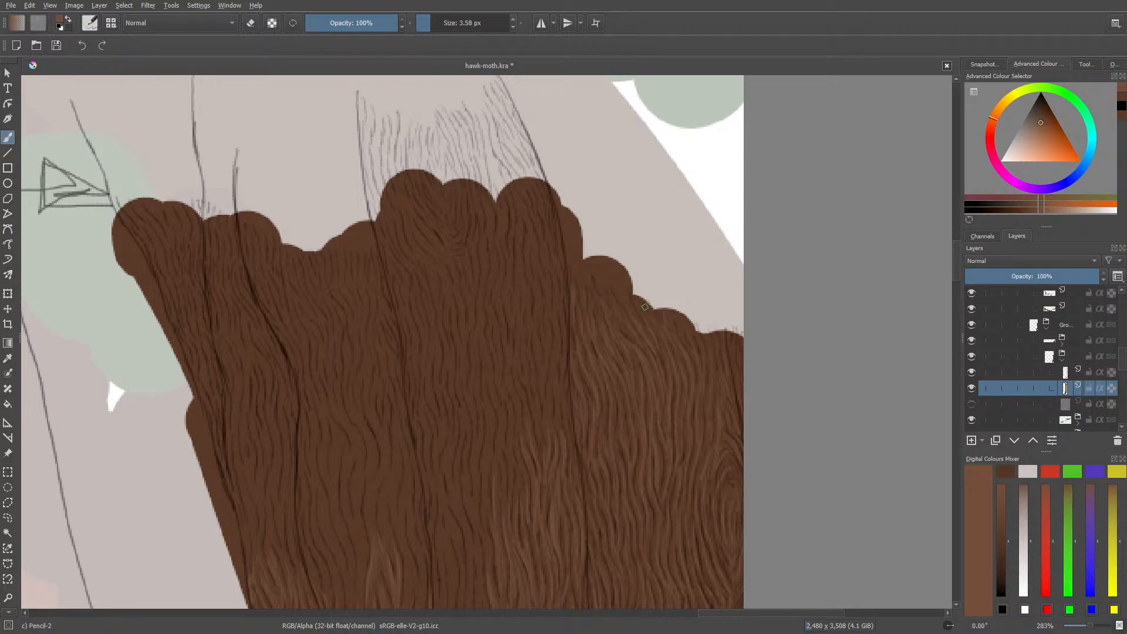
- Carry the lighter strokes up along the inner side of the rightmost long contour to the trunk's upper edge
mouse_move(954, 272)
left_mouse_down()
mouse_move(955, 308)
mouse_move(957, 273)
left_mouse_up()
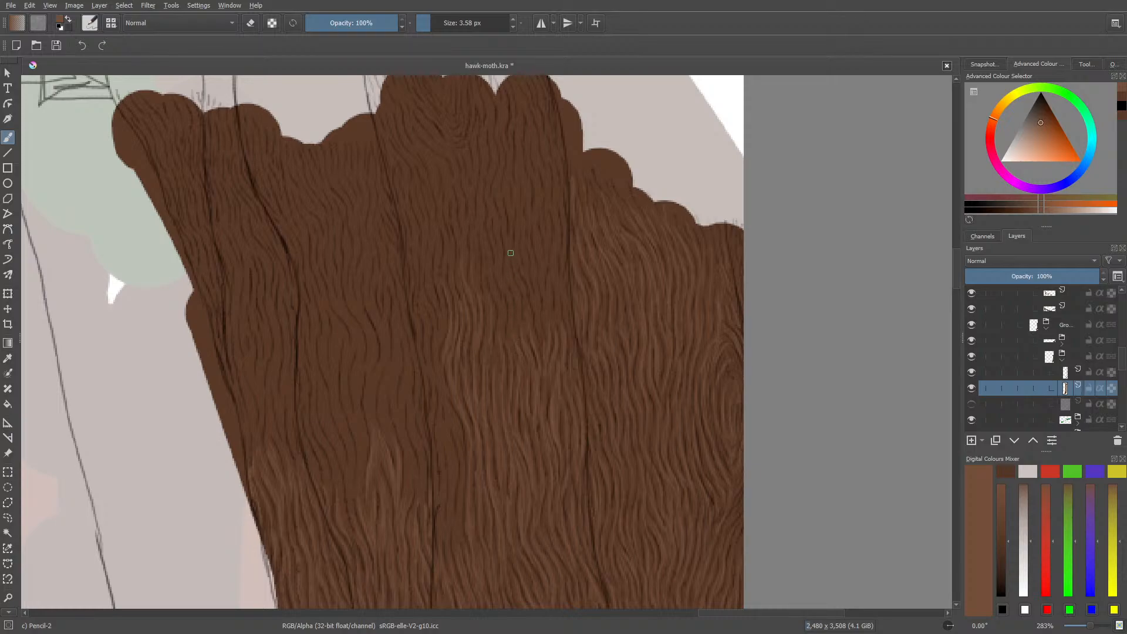
mouse_move(517, 347)
left_mouse_down()
mouse_move(490, 231)
mouse_move(499, 263)
mouse_move(500, 234)
left_mouse_up()
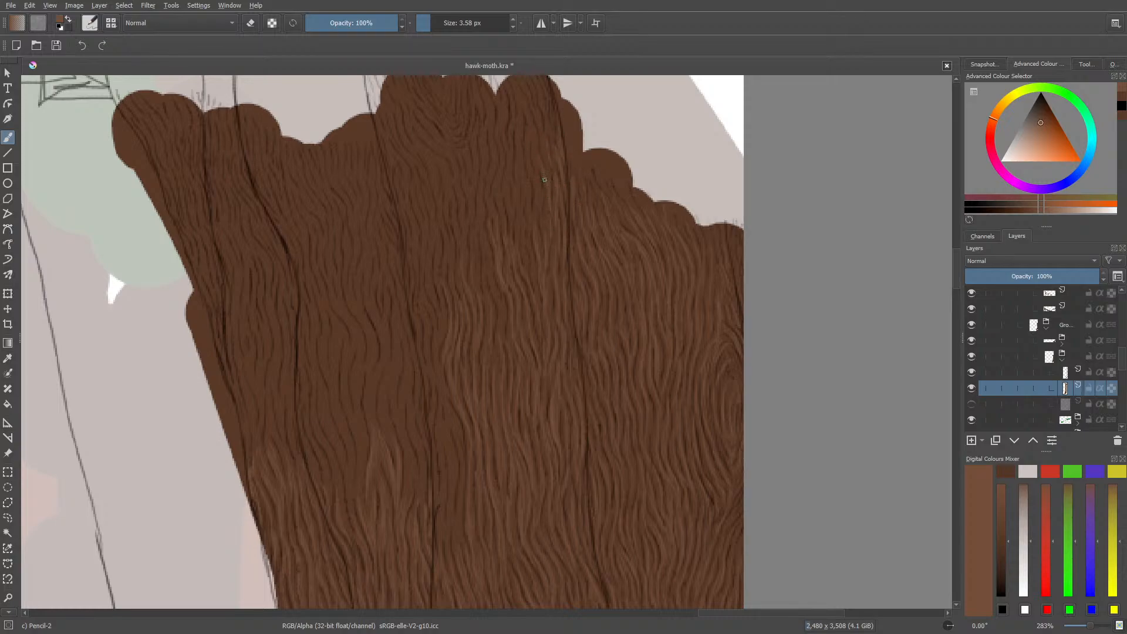
left_click_drag(532, 130, 541, 219)
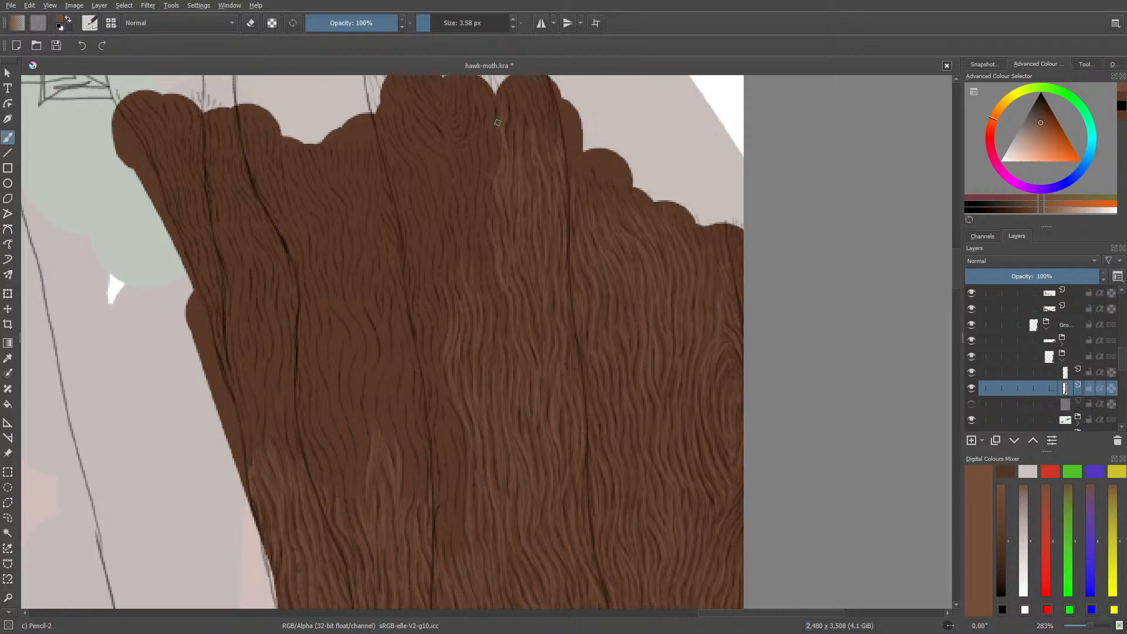
left_click_drag(499, 123, 502, 98)
- Fill the rest of the strip between the third and rightmost long contours with lighter strokes, including around the upper bark knot
left_click_drag(713, 613, 689, 612)
left_click_drag(1088, 626, 1093, 622)
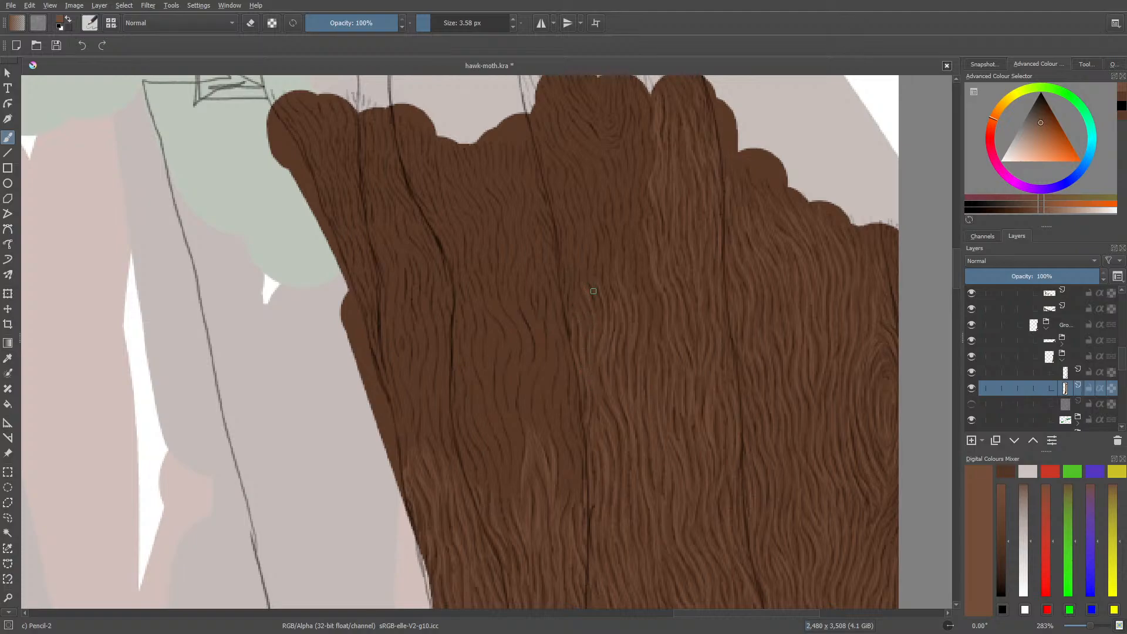
scroll(957, 275, "up", 3)
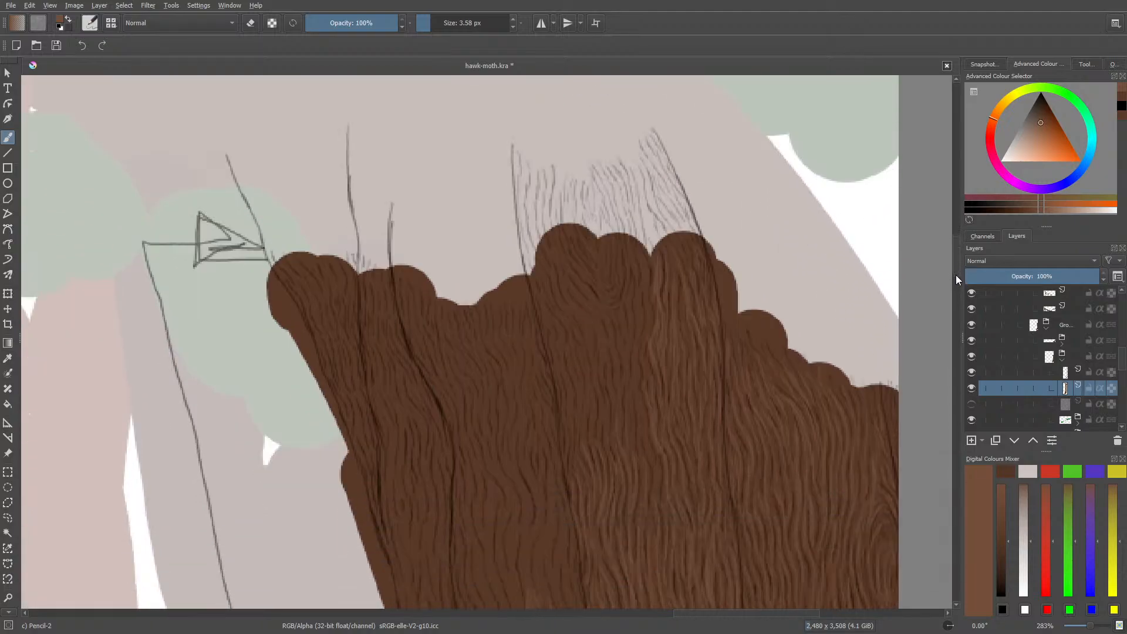
scroll(956, 277, "up", 2)
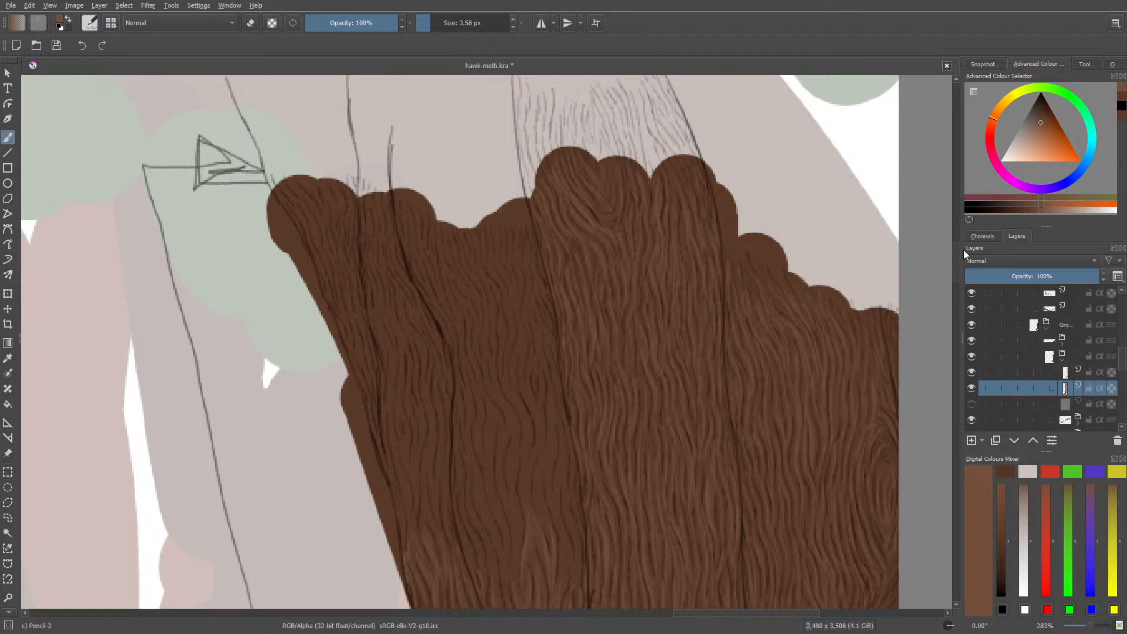
- Extend the lighter strokes upward between the second and third long contours, following the curved bark lines
mouse_move(955, 258)
left_mouse_down()
mouse_move(957, 292)
mouse_move(957, 280)
left_mouse_up()
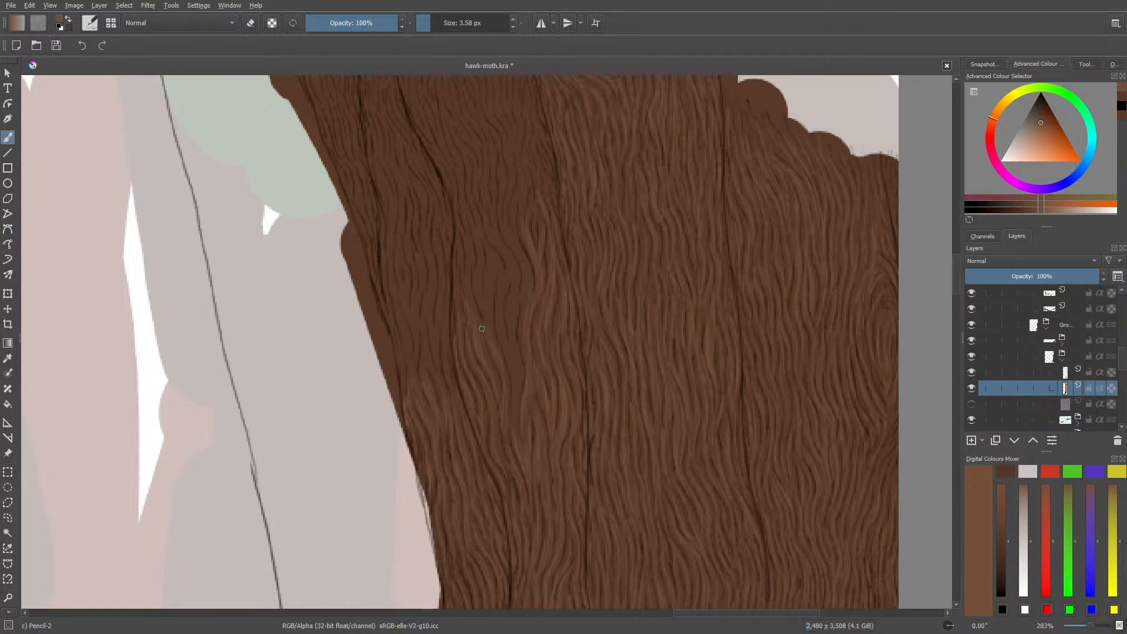
left_click_drag(487, 296, 479, 251)
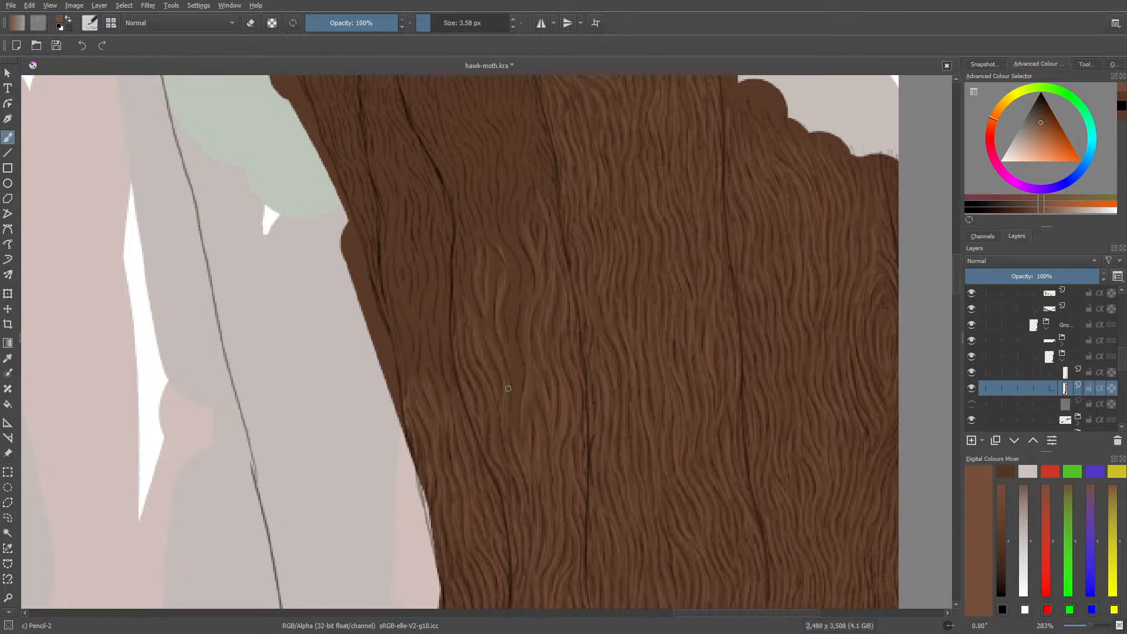
scroll(953, 266, "up", 5)
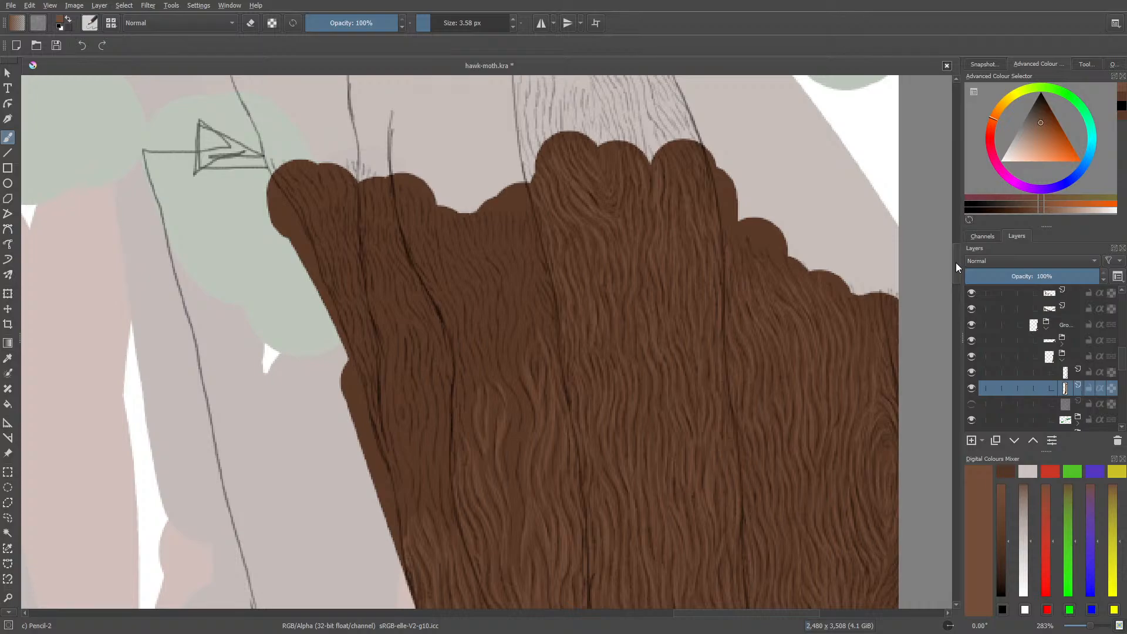
scroll(956, 262, "down", 3)
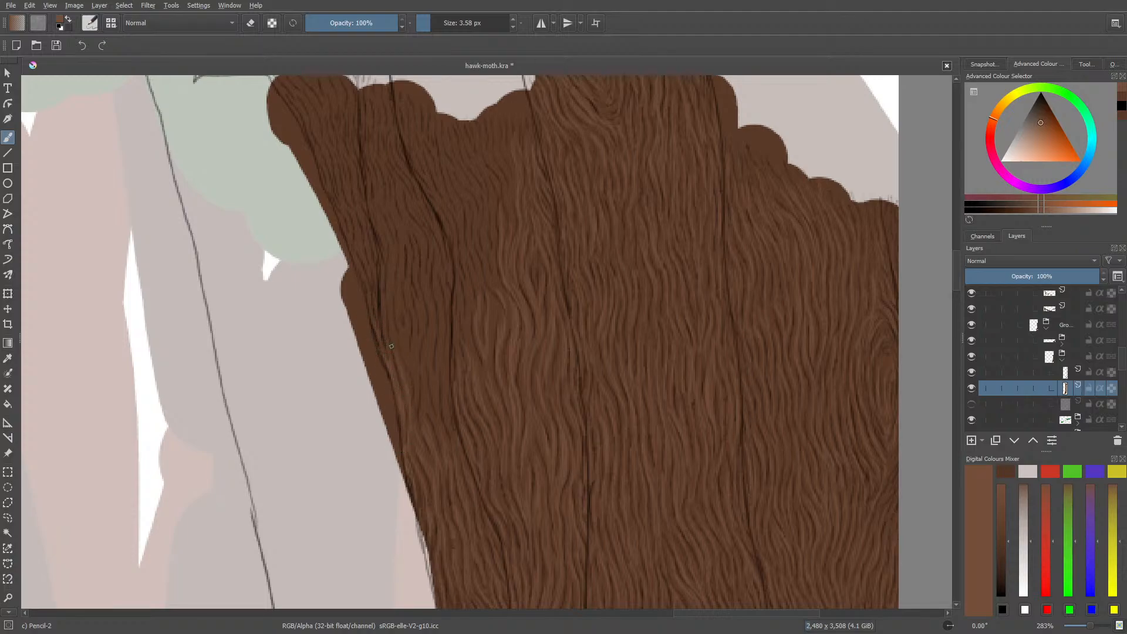
- Fill the strips left of the second long contour and the remaining dark gap beside it with lighter strokes up to the trunk's top
left_click_drag(388, 322, 392, 338)
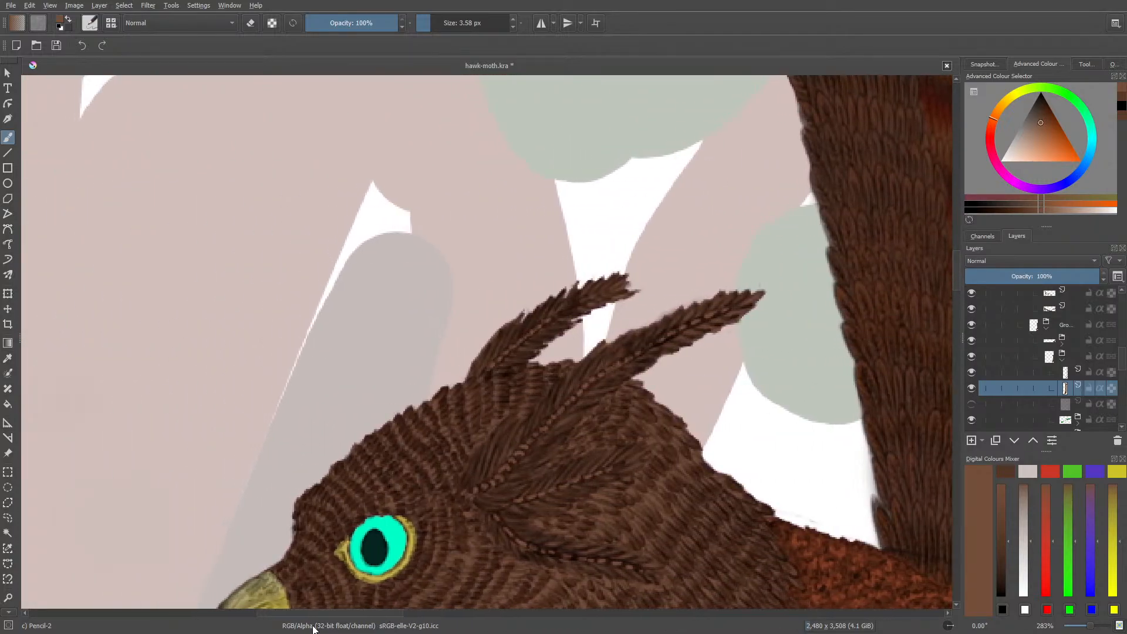
left_click_drag(952, 265, 953, 294)
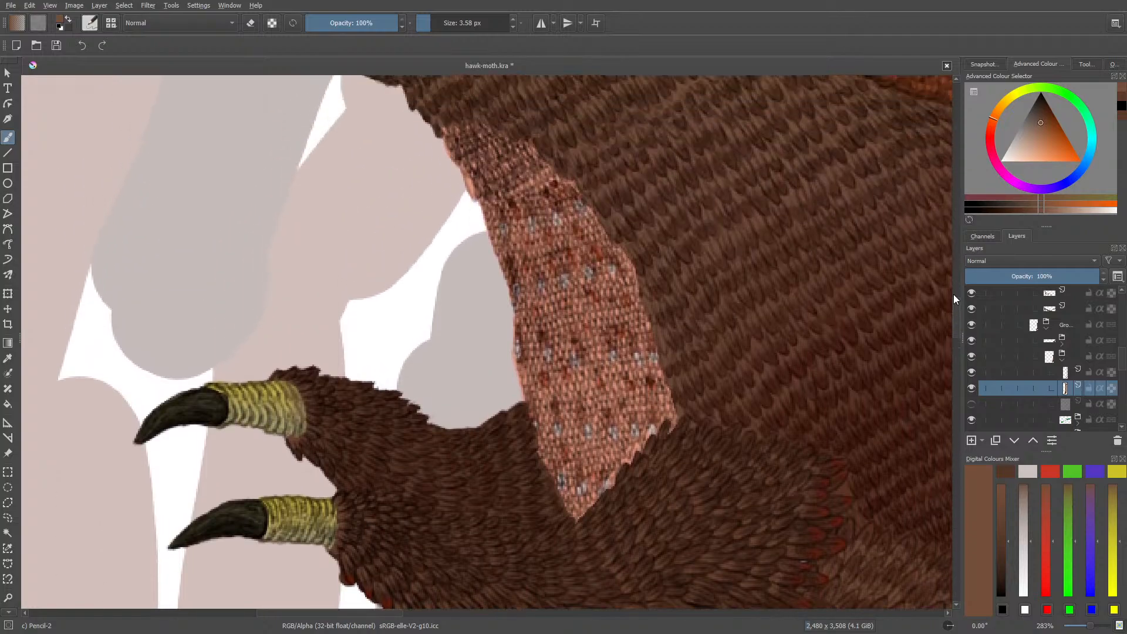
left_click_drag(382, 614, 822, 584)
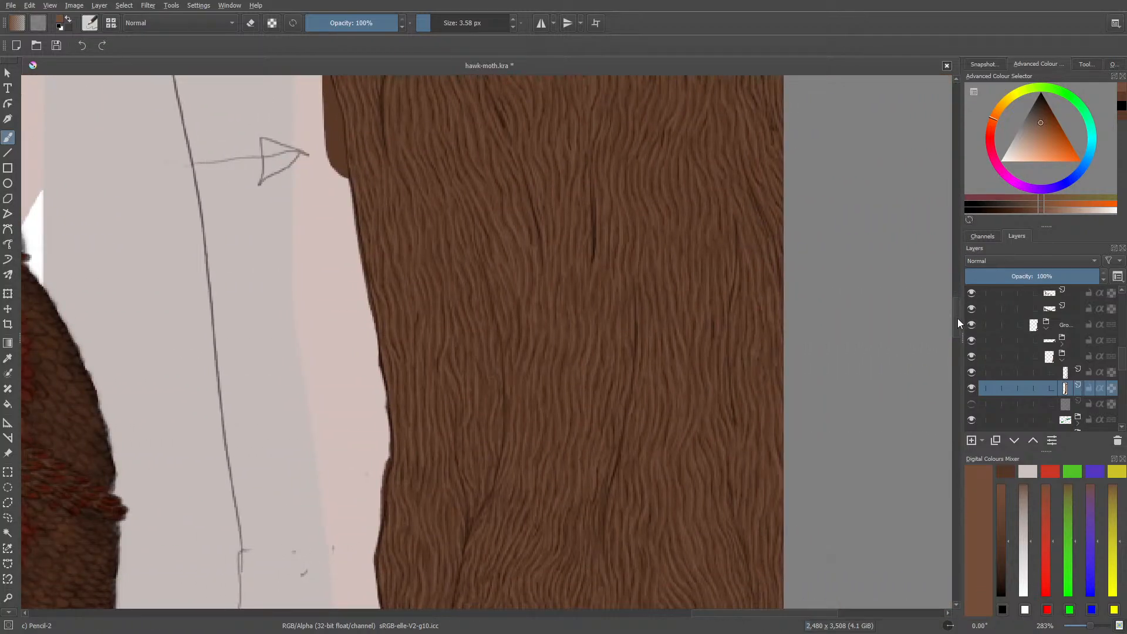
mouse_move(957, 323)
left_mouse_down()
mouse_move(951, 266)
mouse_move(963, 263)
left_mouse_up()
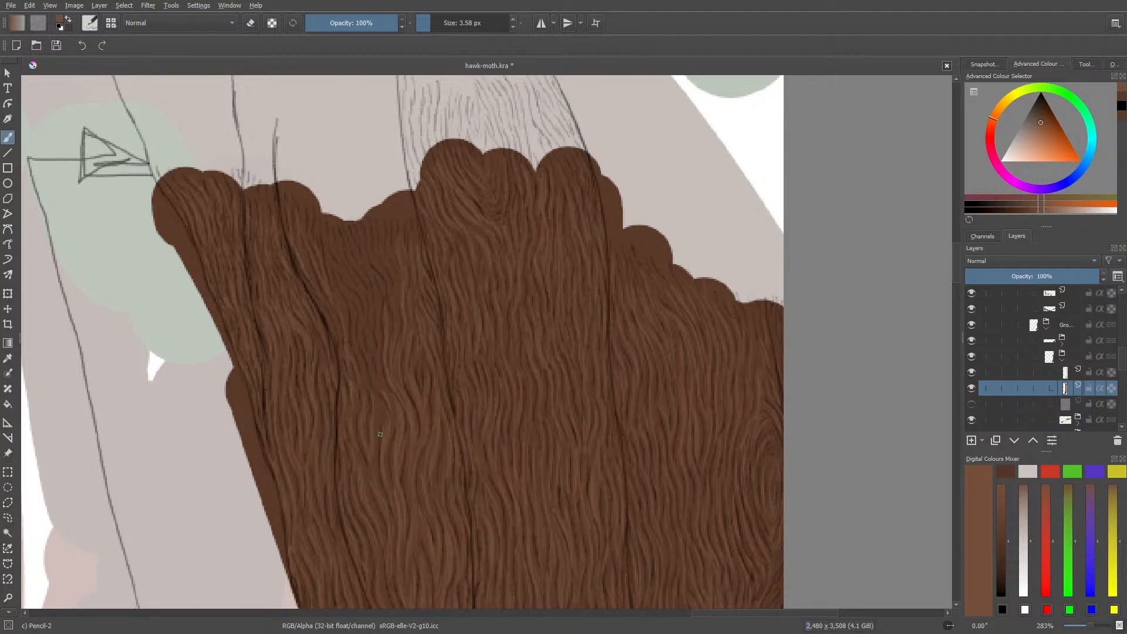
left_click_drag(378, 411, 371, 375)
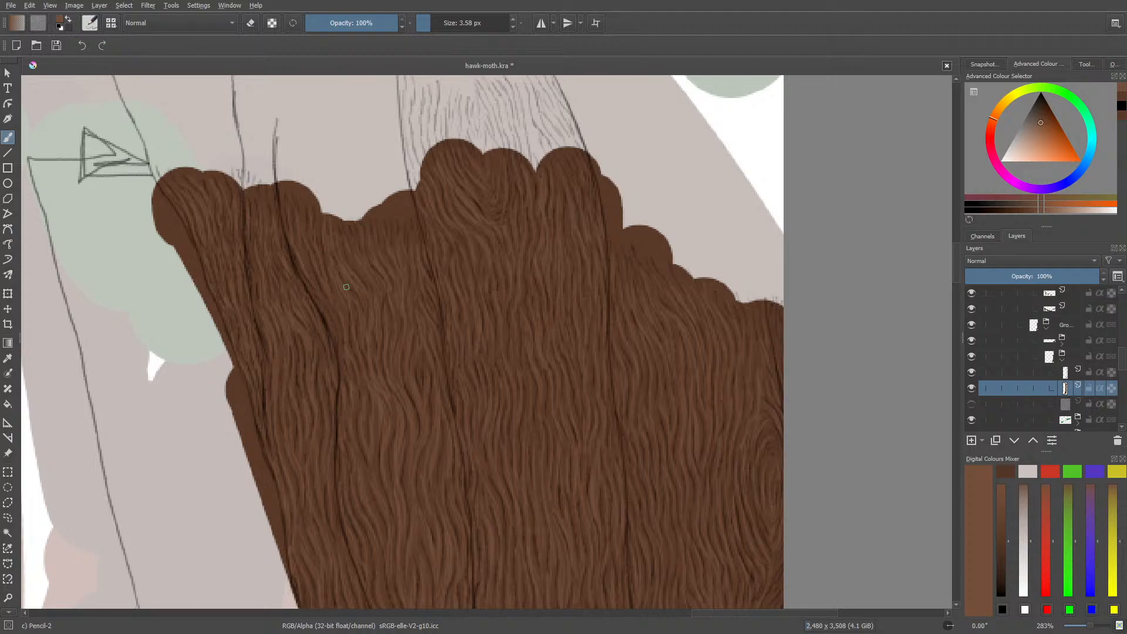
- Show the background sketch layer and draw a guide arrow at the wing's edge where the trunk's left outline meets it
left_click_drag(1089, 626, 1080, 626)
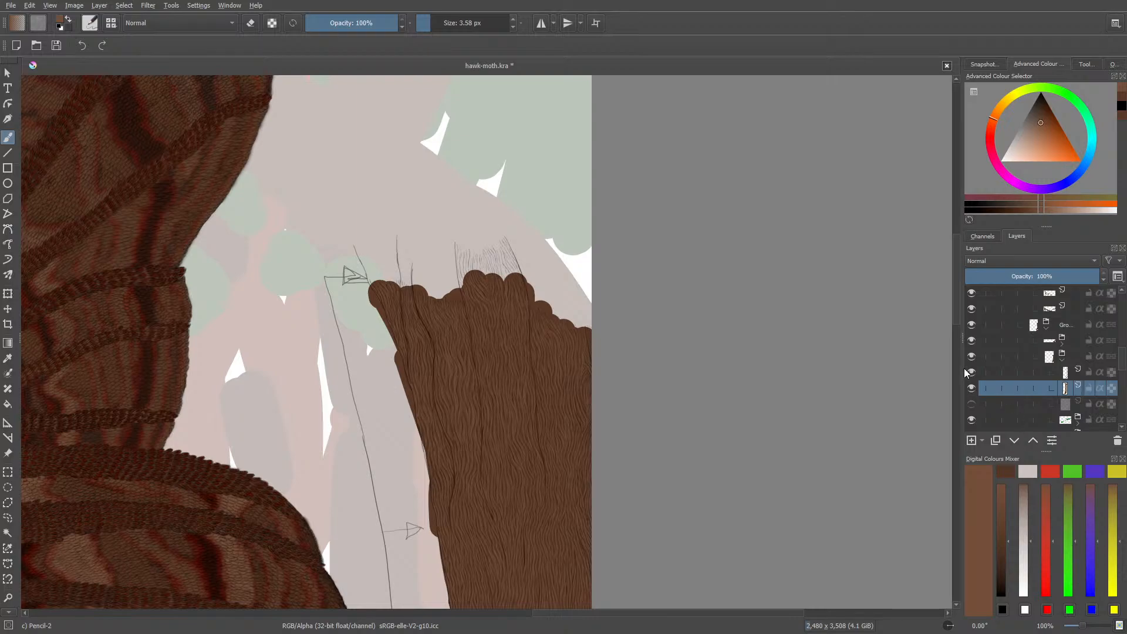
left_click(971, 403)
scroll(960, 309, "up", 1)
scroll(960, 310, "up", 5)
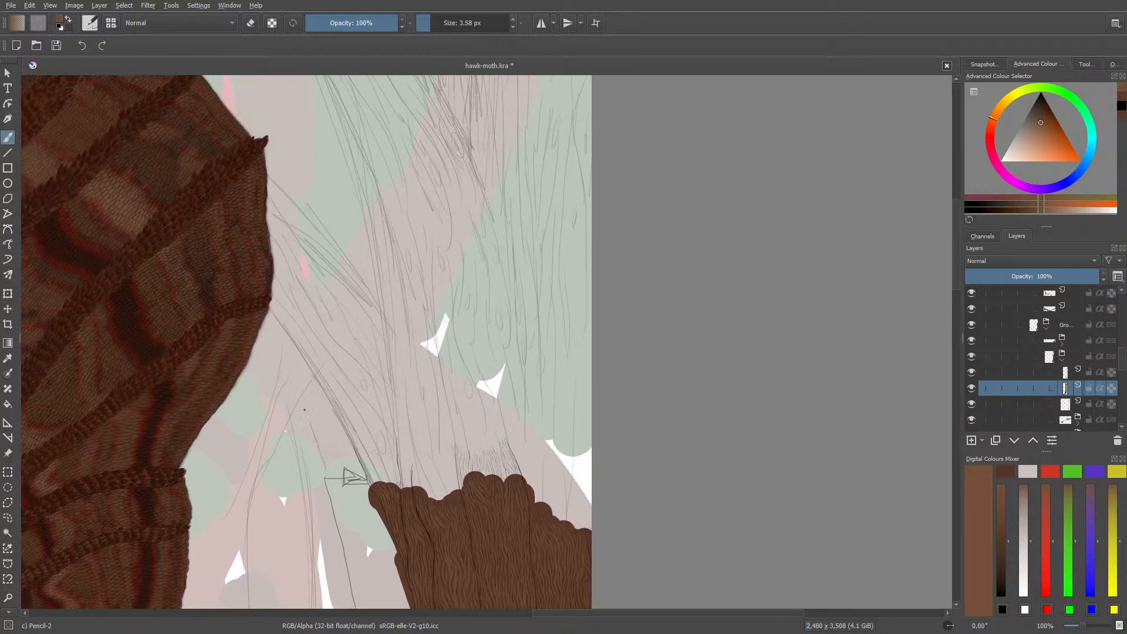
left_click_drag(267, 329, 285, 326)
- Erase the old guide arrow beside the trunk's upper left corner and return to the Pencil-2 brush
key("e")
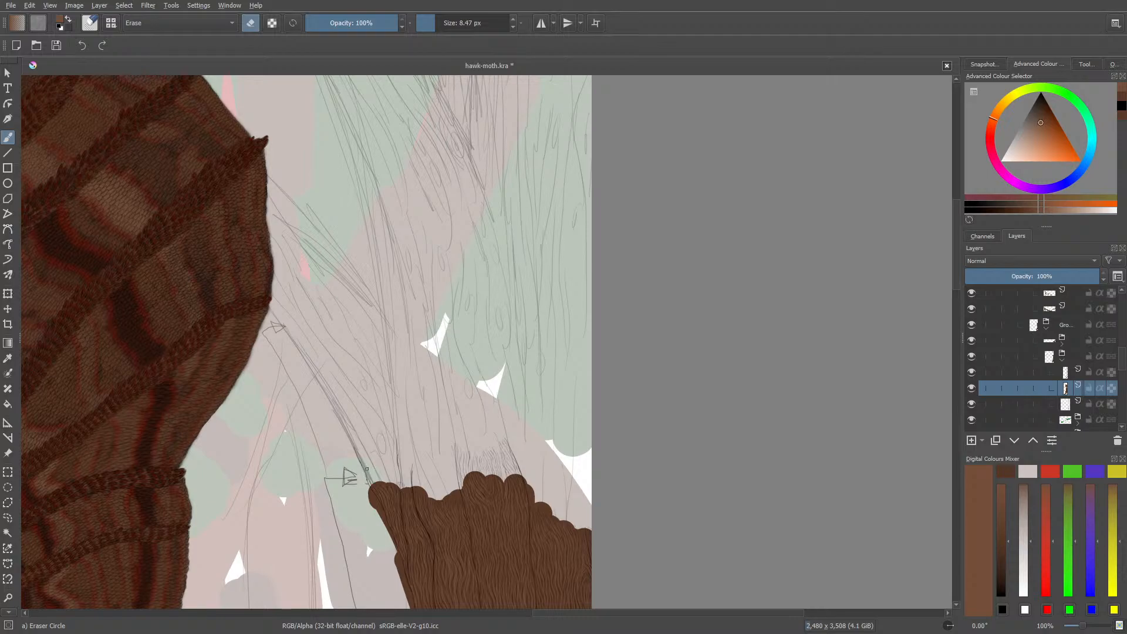
mouse_move(362, 457)
left_mouse_down()
mouse_move(356, 501)
mouse_move(329, 480)
left_mouse_up()
key("slash")
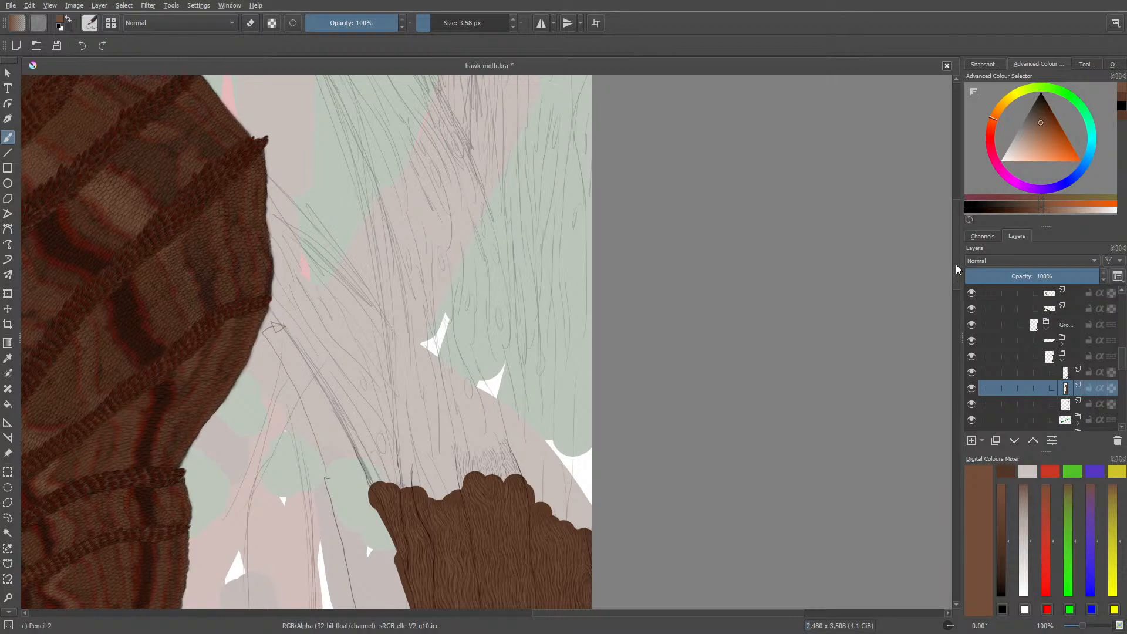
- View the whole illustration and save the hawk-moth file
mouse_move(955, 264)
left_mouse_down()
mouse_move(953, 280)
mouse_move(953, 254)
left_mouse_up()
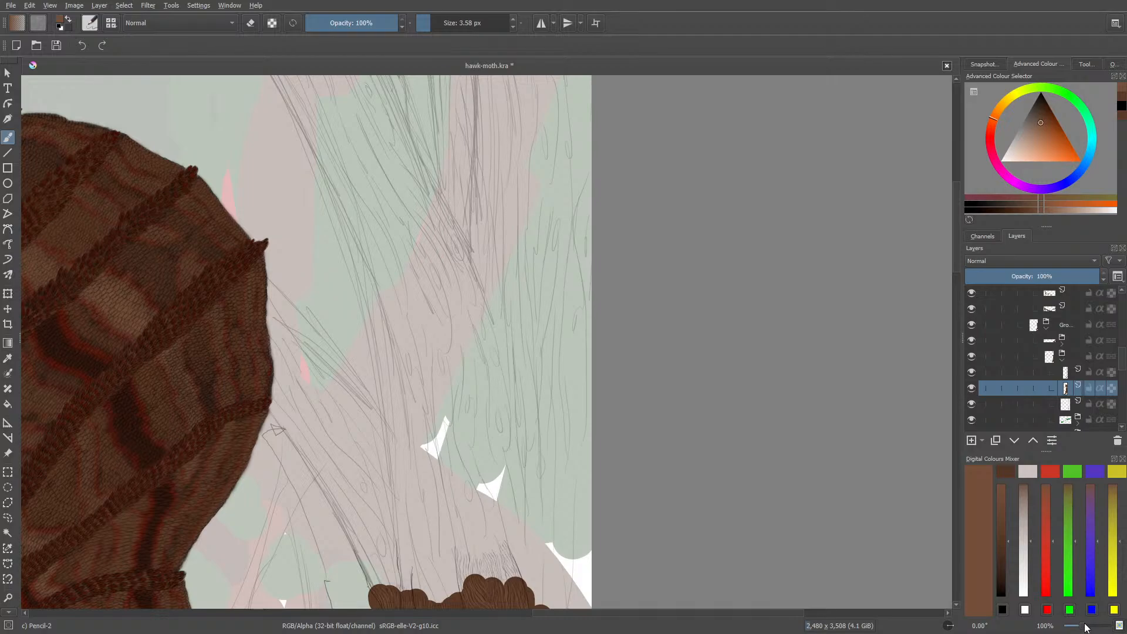
left_click_drag(1083, 626, 1074, 630)
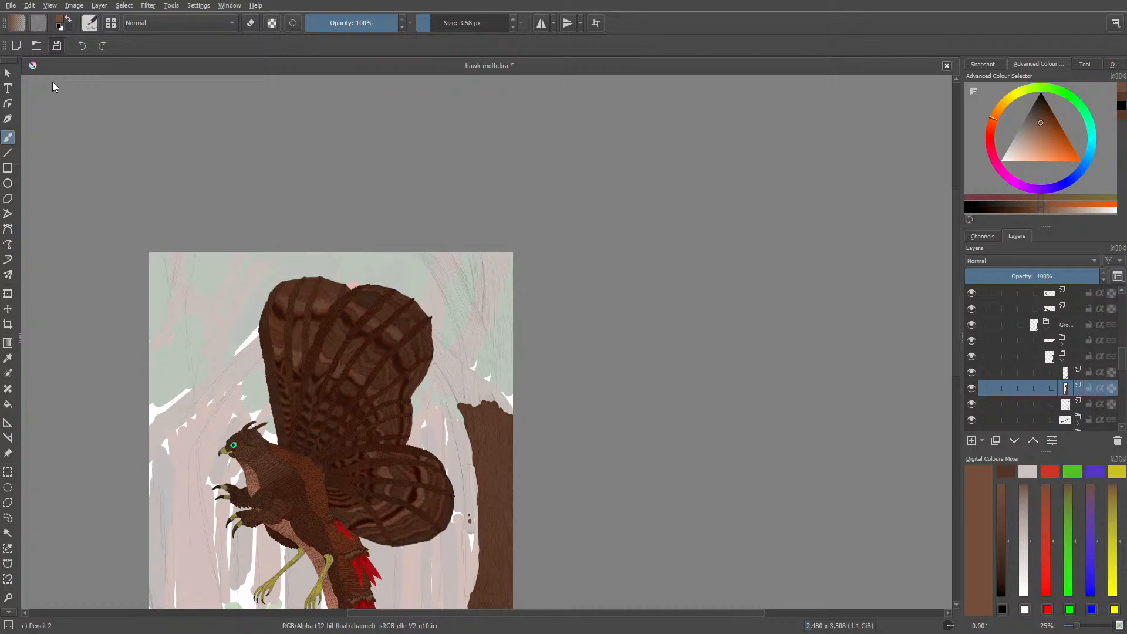
key("ctrl+s")
- Open the file copycats.kra from the Copycats folder
left_click(37, 45)
left_click(270, 85)
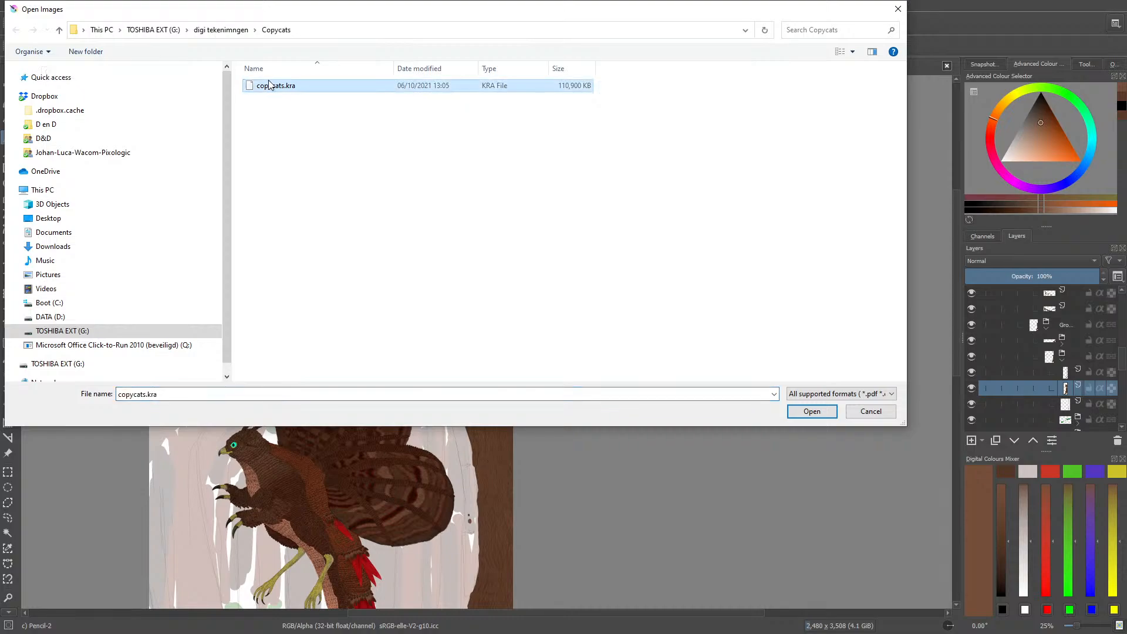
left_click(818, 410)
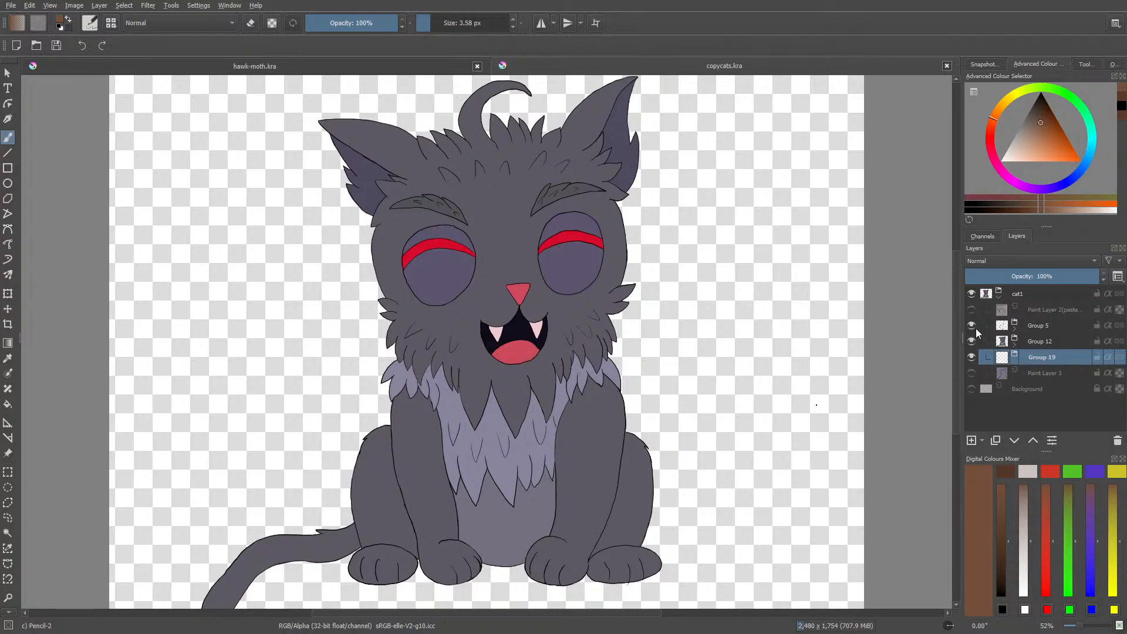
- Show the pasted sketch on Paint Layer 2 and hide Group 5 and Group 12 in the cat drawing
left_click(971, 309)
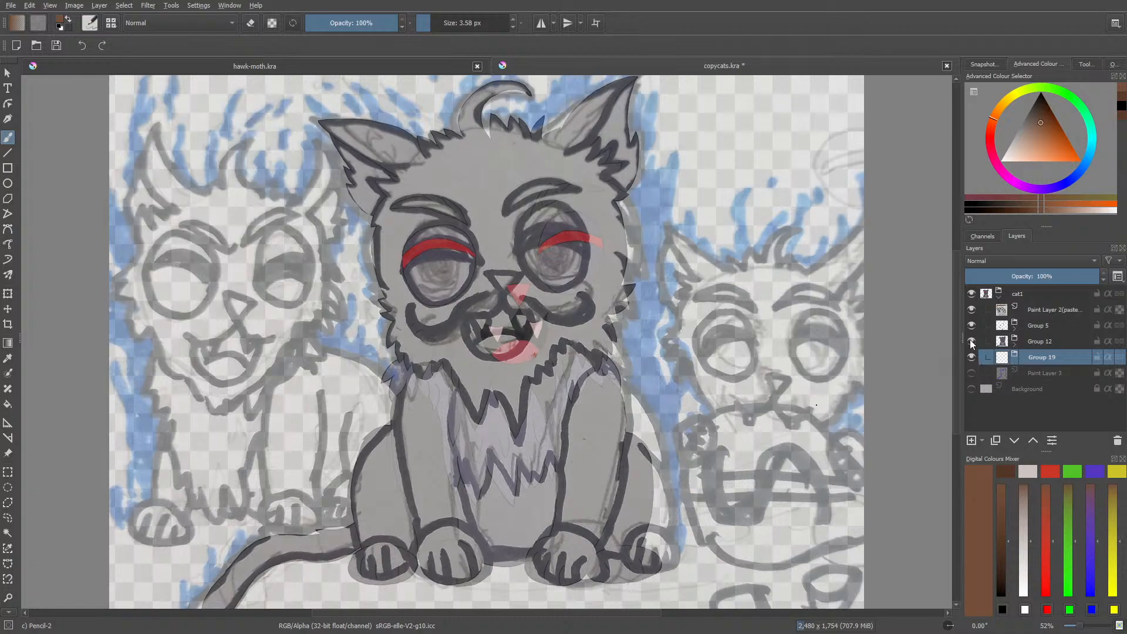
left_click(971, 325)
left_click(972, 341)
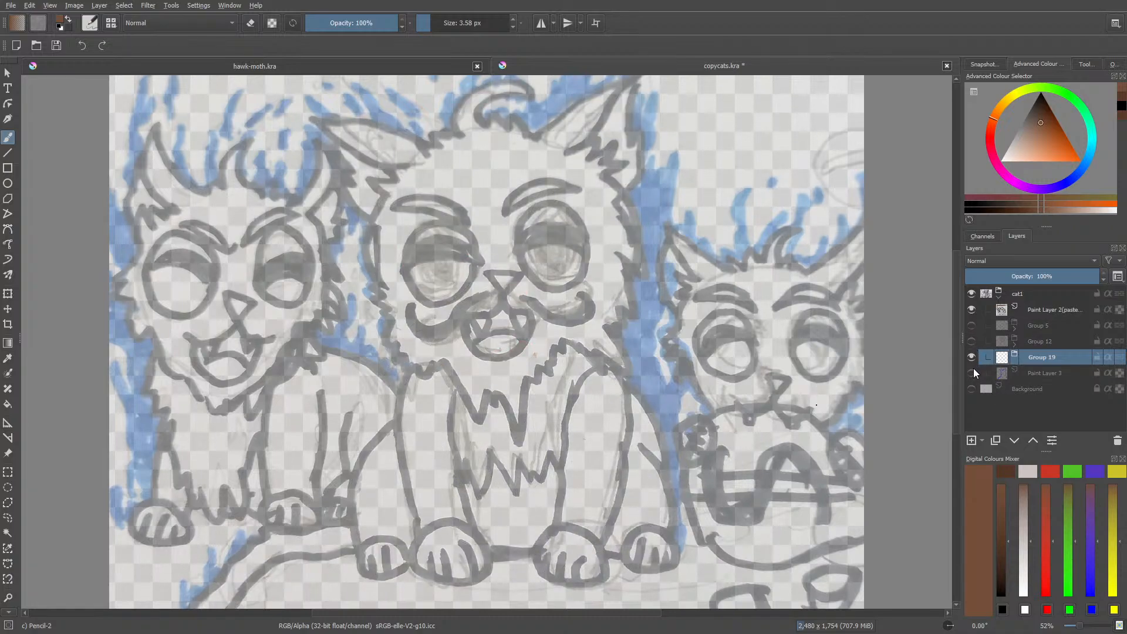
- Hide Group 19 to view the pasted sketch alone, and show Group 5, Group 12 and Group 19 over it
left_click(972, 357)
left_click_drag(1082, 626, 1078, 627)
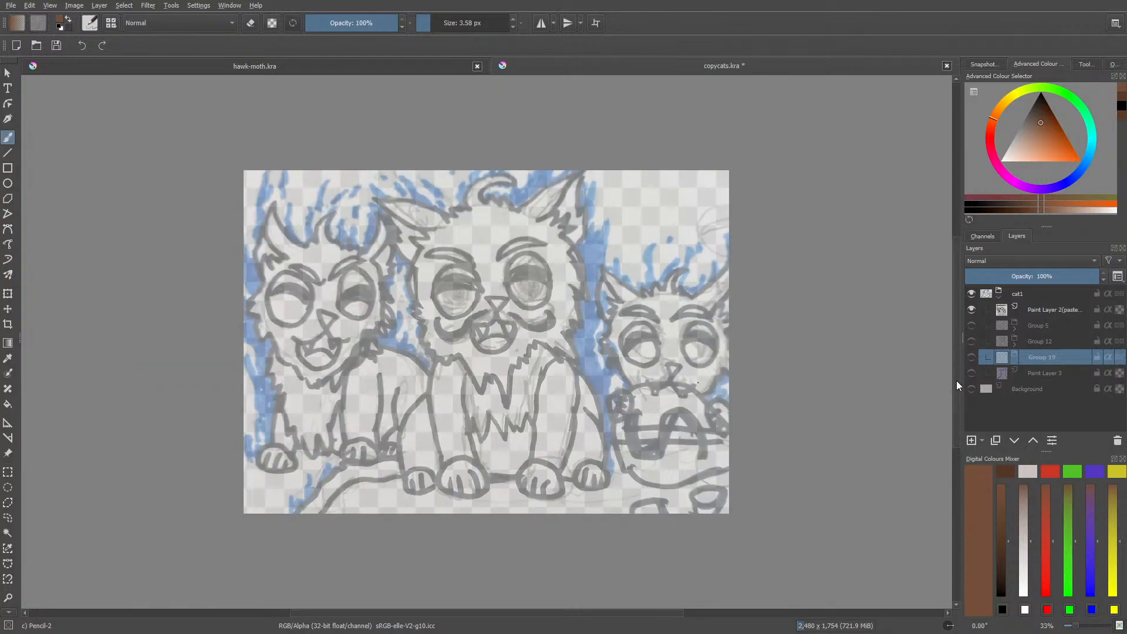
left_click(971, 325)
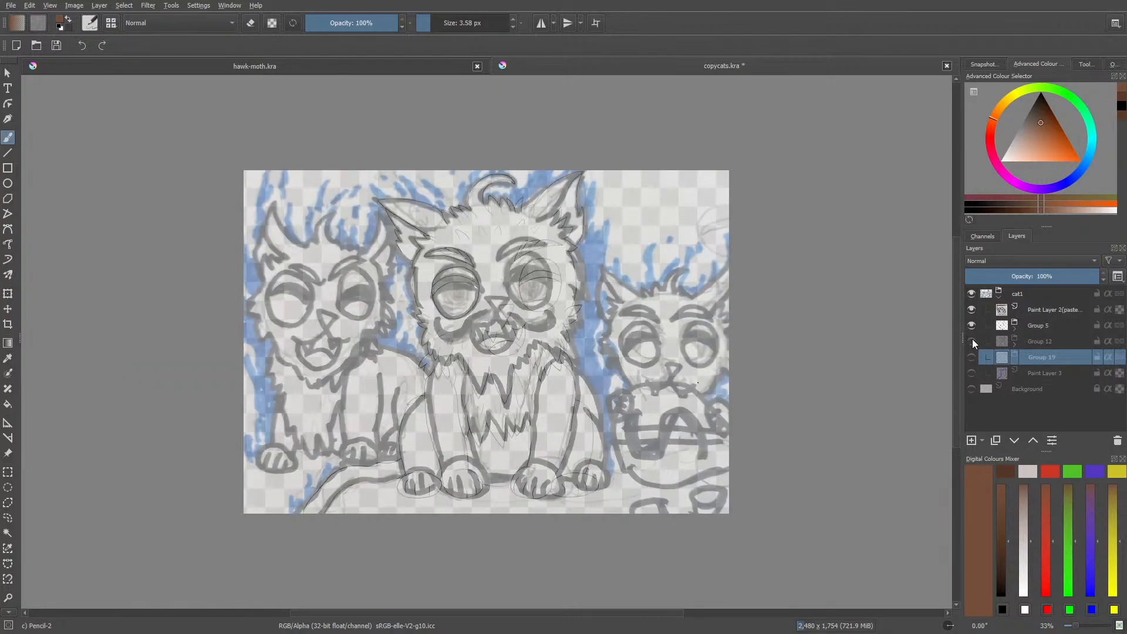
left_click(971, 341)
left_click(971, 356)
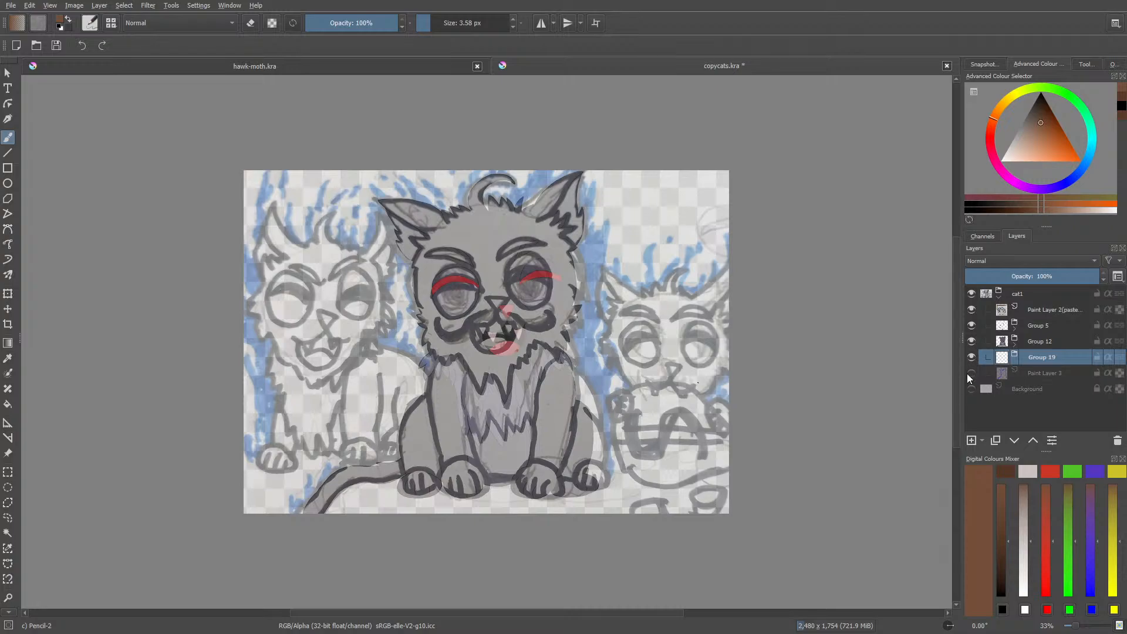
left_click(971, 374)
left_click(971, 373)
- Compare the coloured cat with and without the pasted sketch on Paint Layer 2, leaving the sketch and Paint Layer 3 hidden
left_click(975, 311)
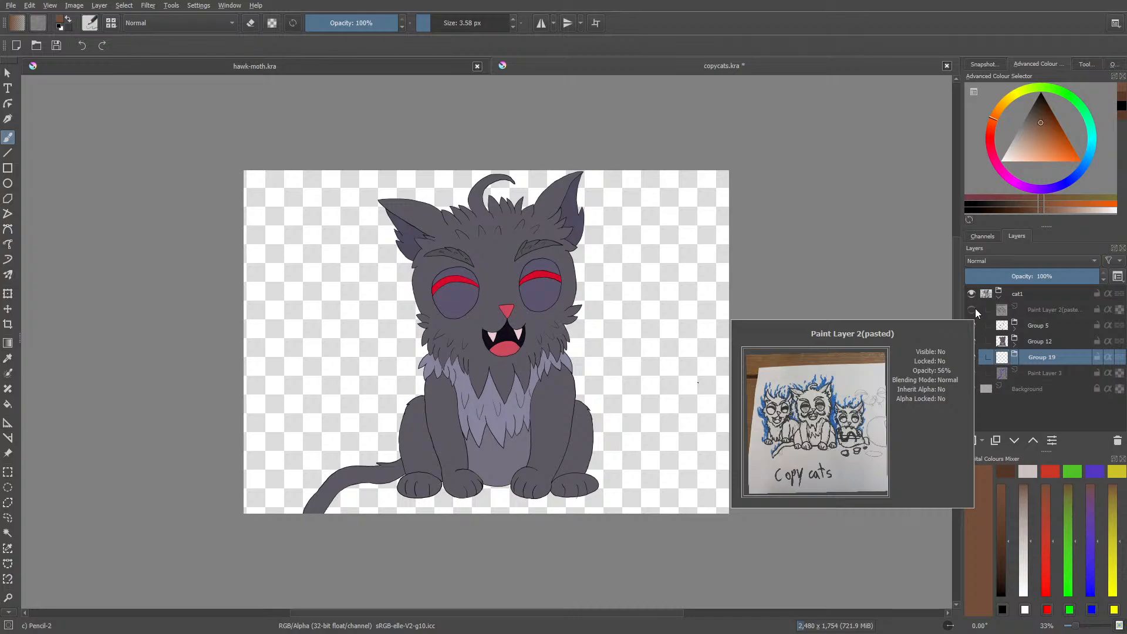
left_click(972, 311)
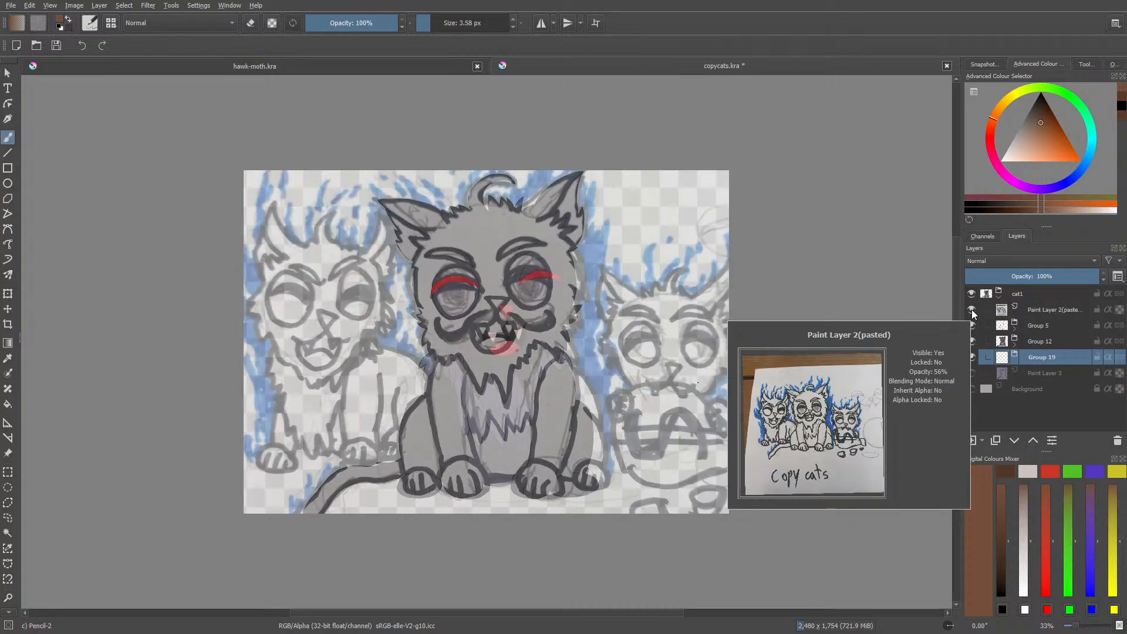
left_click(972, 311)
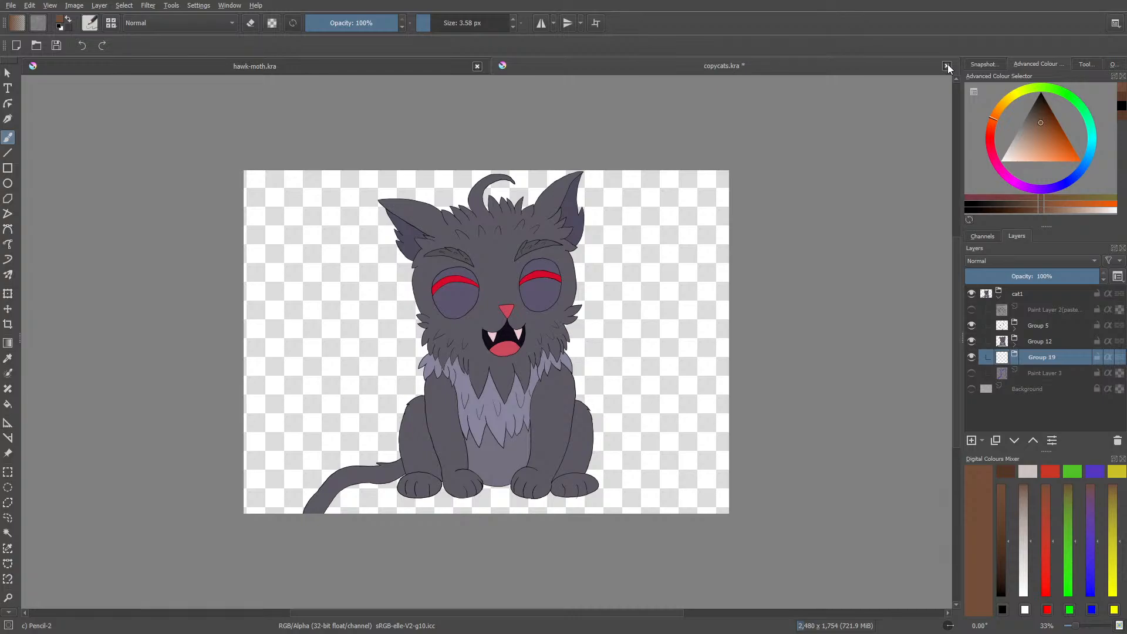
left_click(970, 373)
left_click(970, 373)
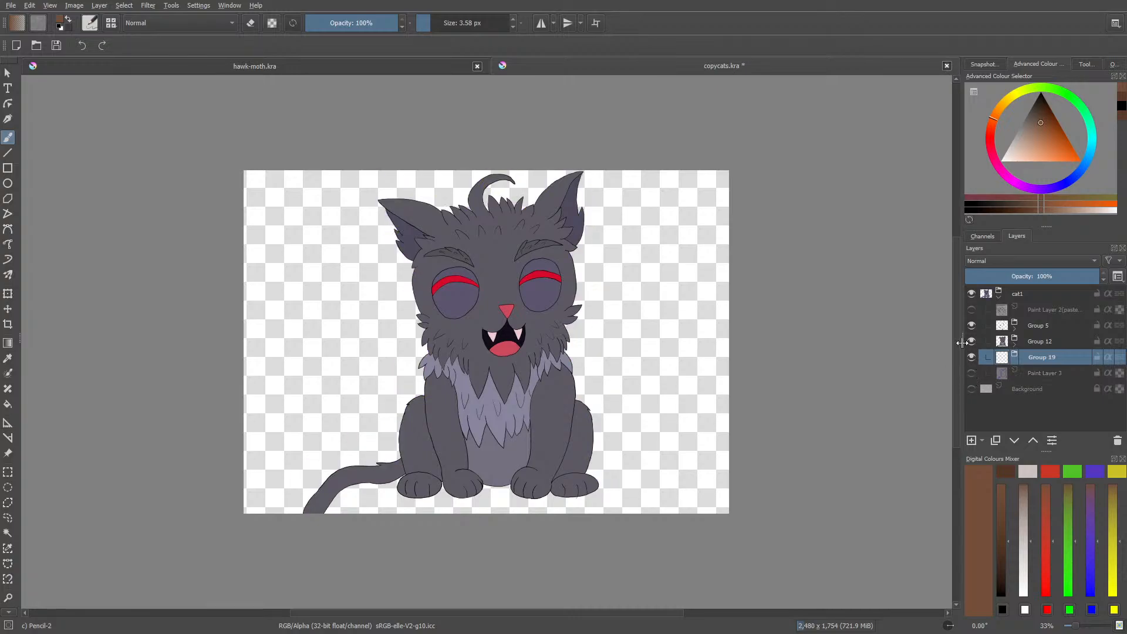
- Close copycats.kra without saving and return to the hawk-moth illustration
left_click(946, 67)
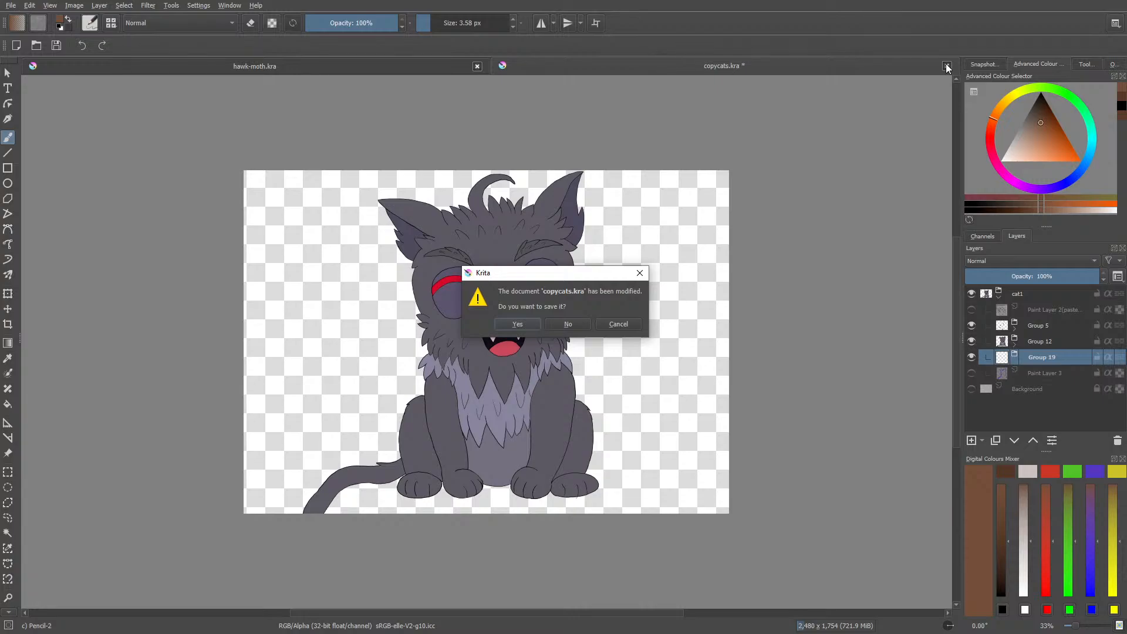
left_click(565, 321)
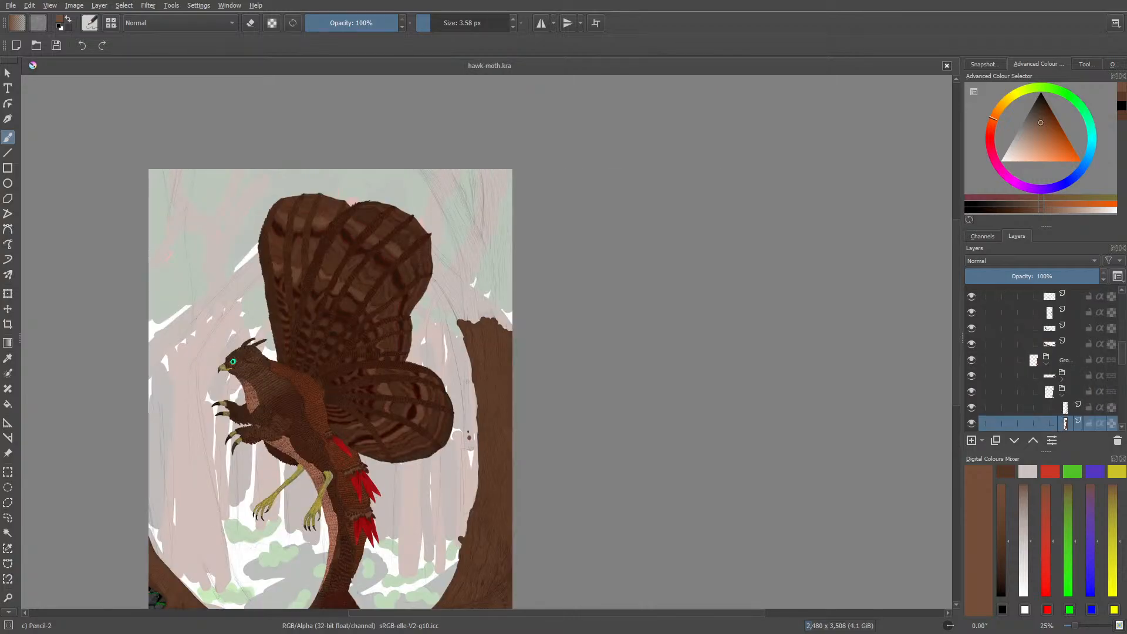
scroll(330, 340, "down", 4)
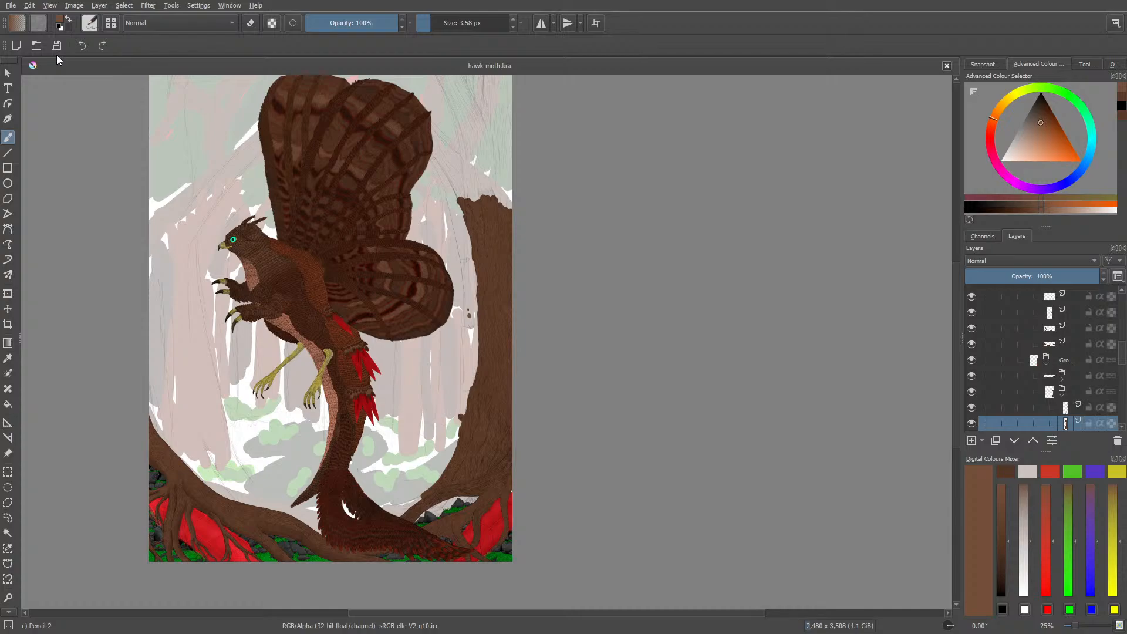
- Paint a brown oval spot beside the tree trunk's upper left edge with the Basic-1 brush at 40 px
left_click(1083, 626)
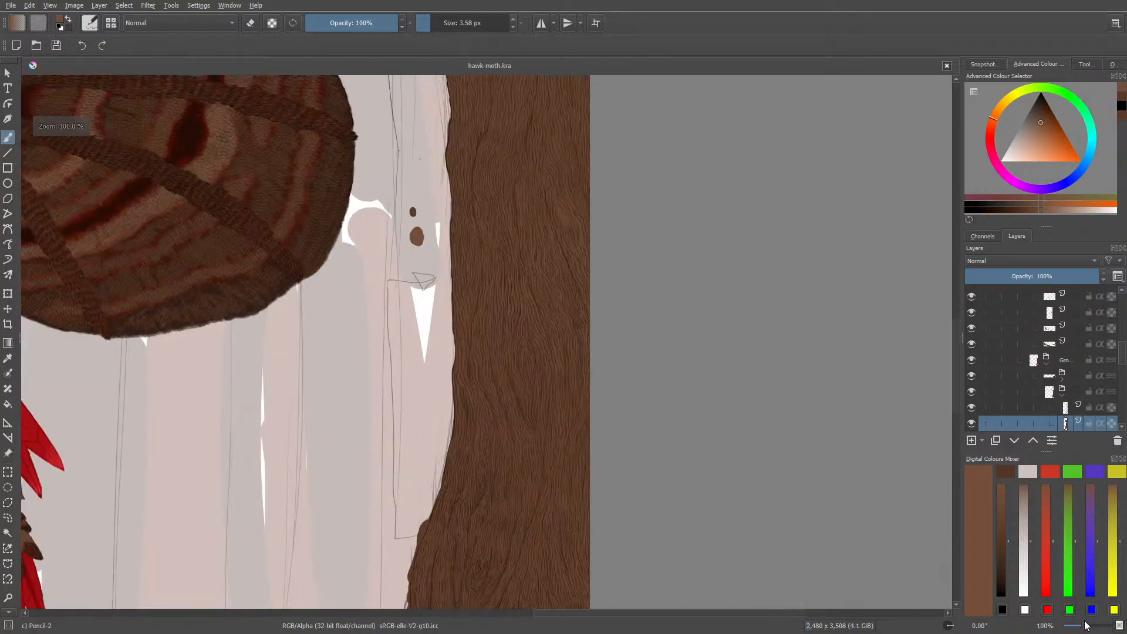
mouse_move(953, 336)
left_mouse_down()
mouse_move(953, 376)
mouse_move(952, 238)
left_mouse_up()
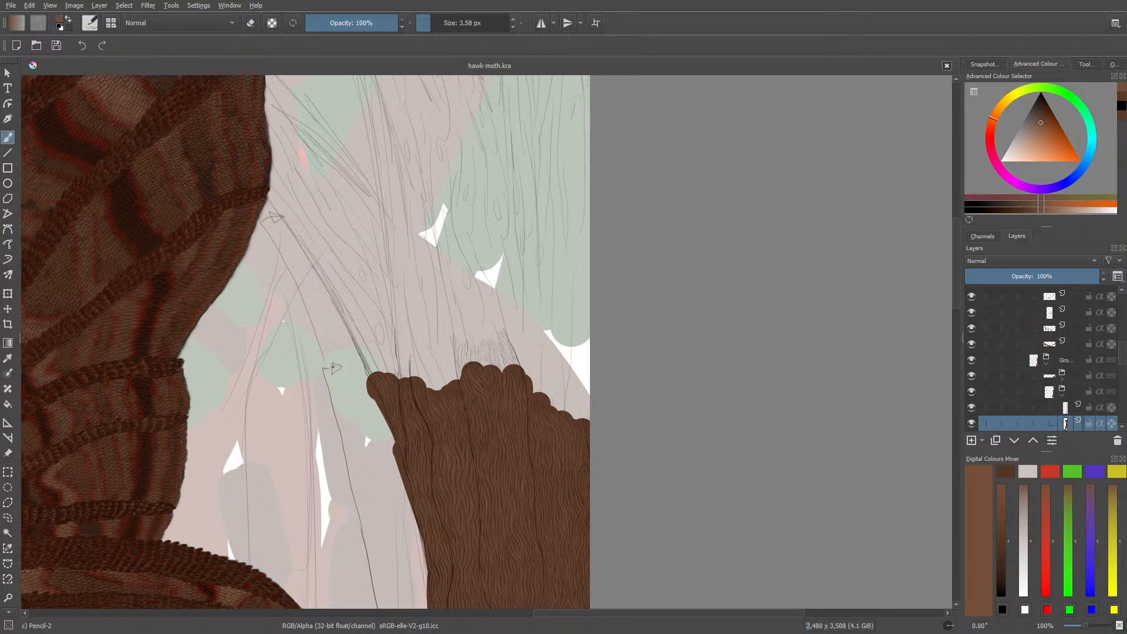
left_click_drag(276, 224, 281, 211)
mouse_move(955, 273)
left_mouse_down()
mouse_move(958, 214)
mouse_move(953, 336)
mouse_move(933, 415)
mouse_move(930, 388)
mouse_move(942, 462)
mouse_move(953, 258)
left_mouse_up()
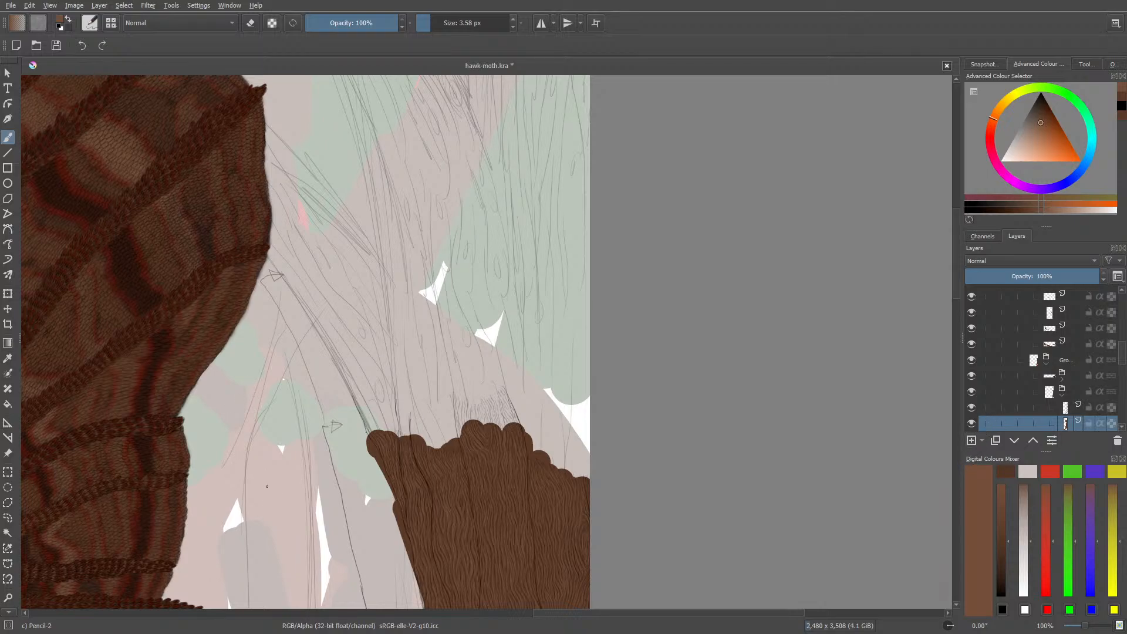
left_click(90, 22)
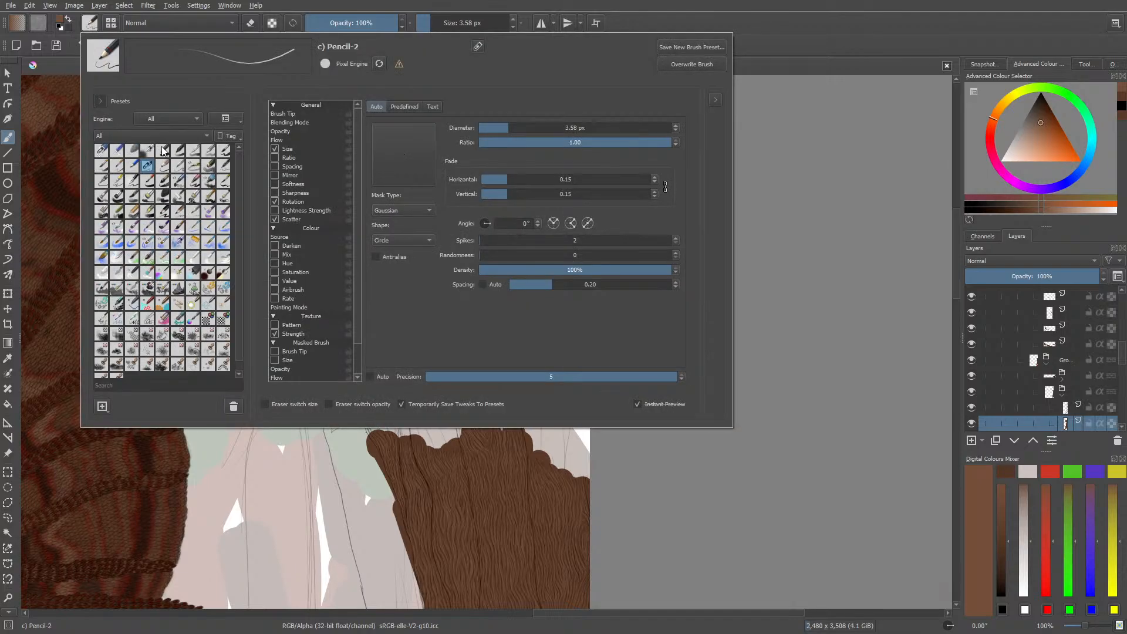
left_click(162, 149)
right_click(333, 454)
right_click(253, 426)
mouse_move(275, 469)
left_mouse_down()
mouse_move(285, 463)
mouse_move(267, 466)
left_mouse_up()
right_click(257, 467)
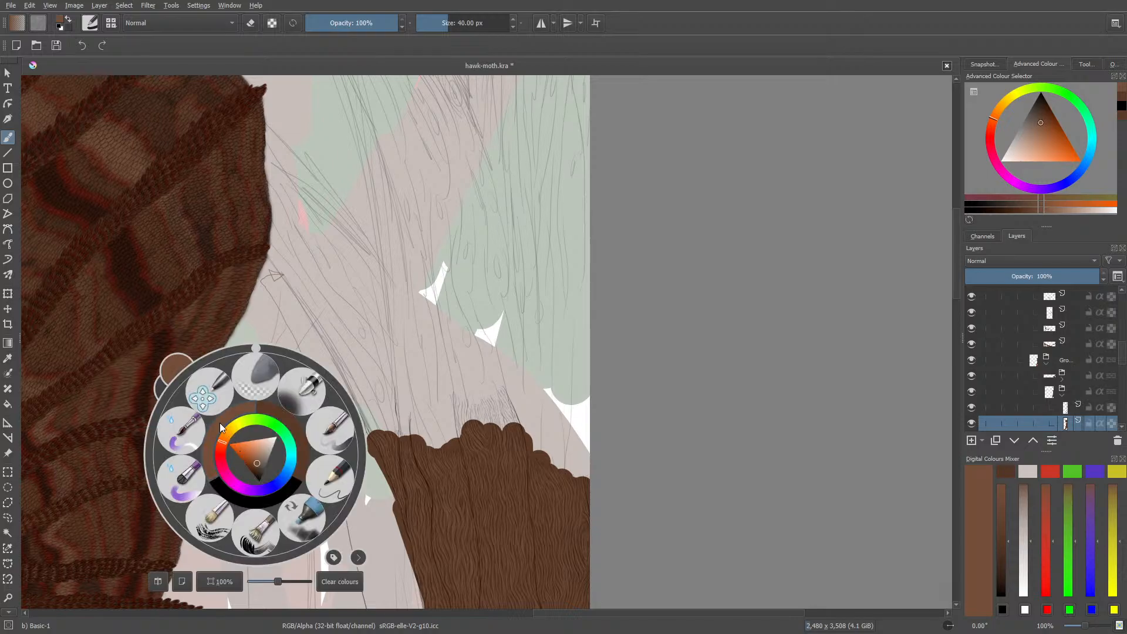
- Return to the Pencil-2 brush, set the colour to black and draw a thin line along the brown spot's edge
left_click(90, 23)
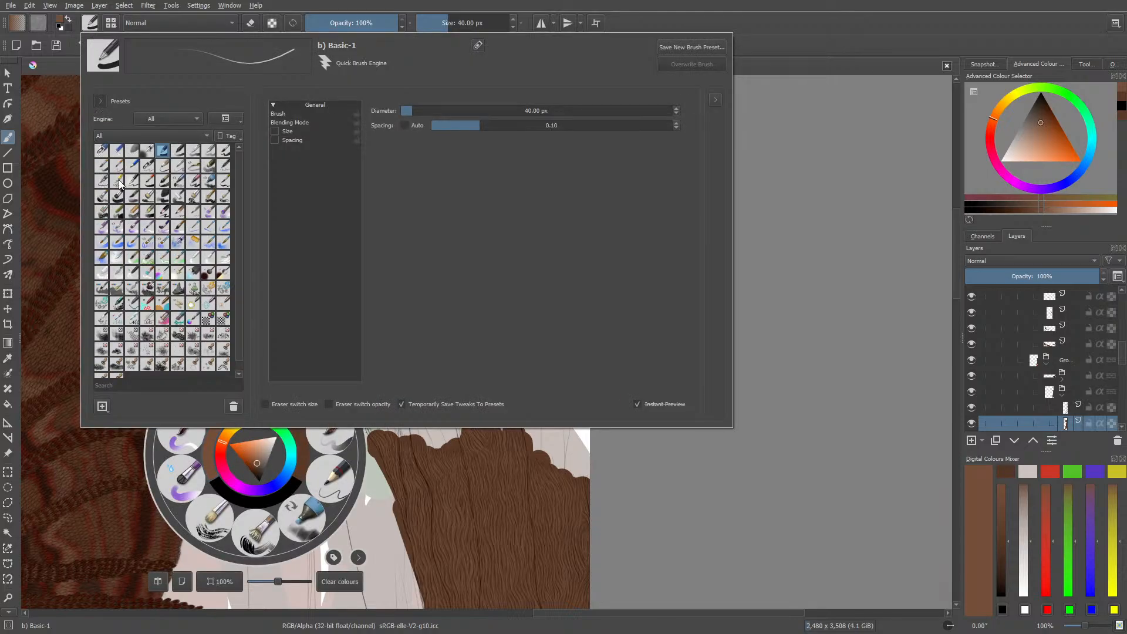
left_click(147, 166)
left_click(46, 142)
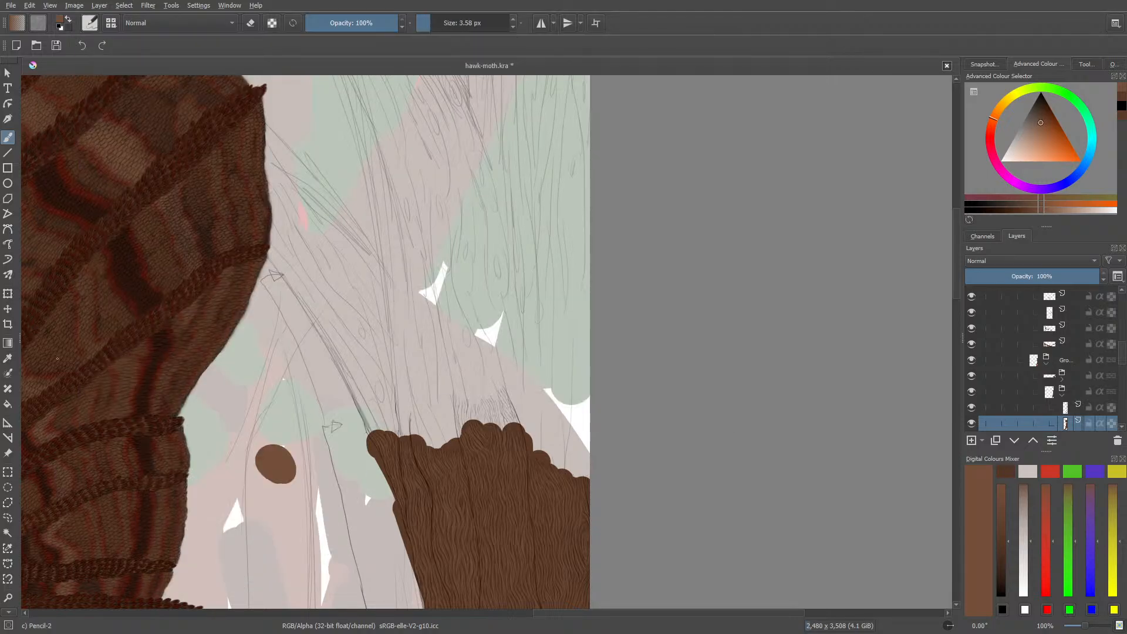
right_click(256, 458)
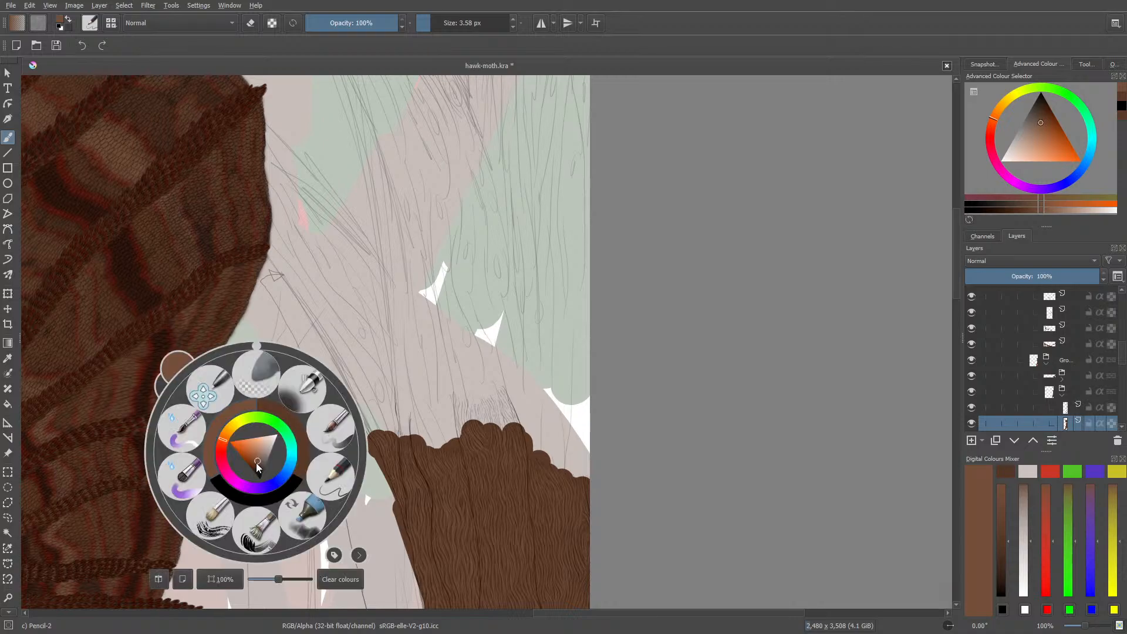
left_click(258, 467)
left_click(165, 333)
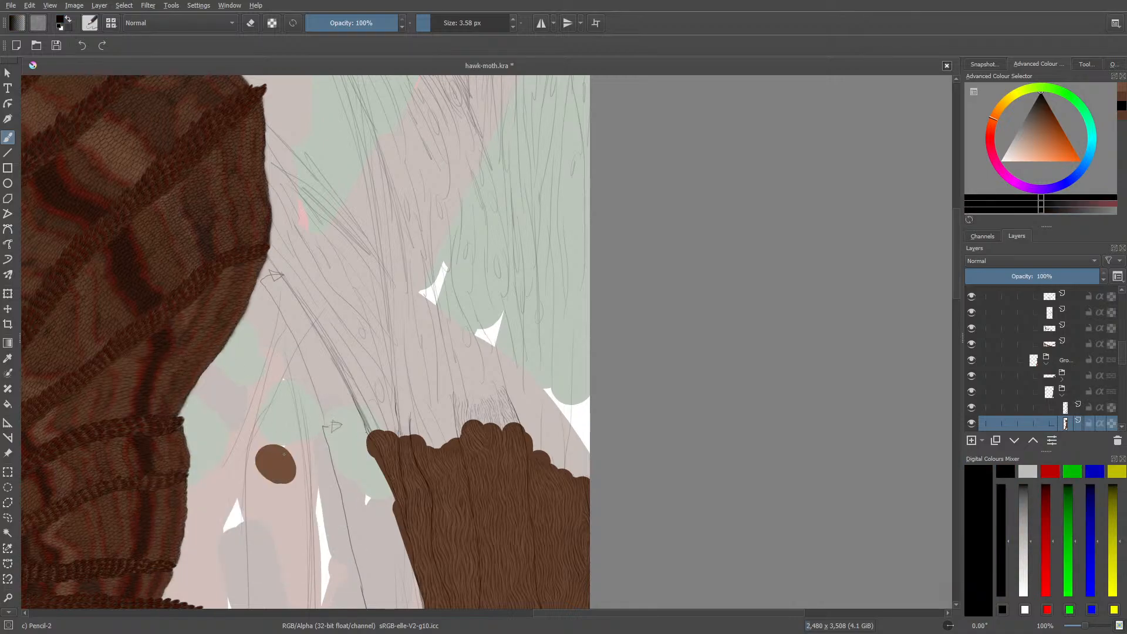
left_click_drag(266, 447, 266, 445)
- Erase the brown spot and its black line beside the trunk with the Eraser Circle brush
key("e")
mouse_move(293, 462)
left_mouse_down()
mouse_move(275, 481)
mouse_move(281, 470)
left_mouse_up()
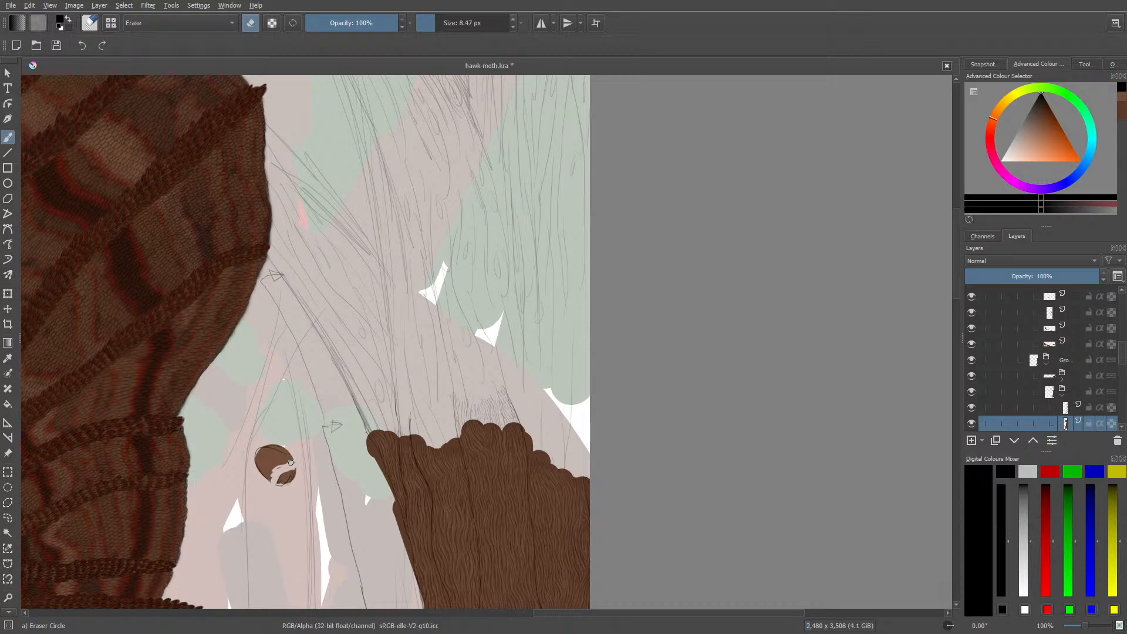
key("slash")
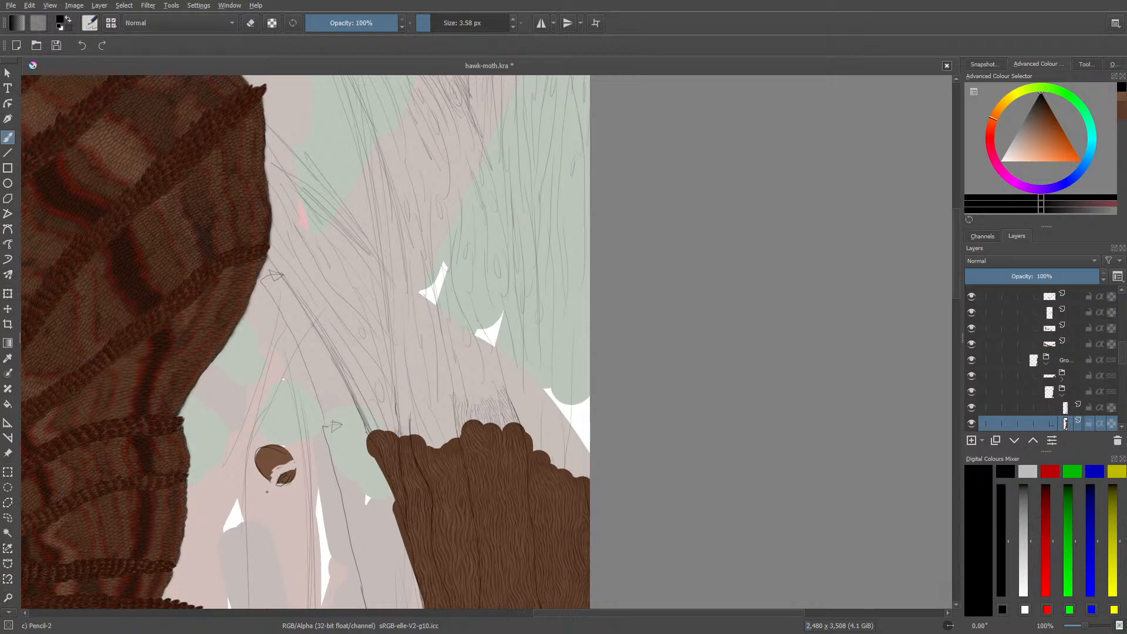
key("slash")
left_click_drag(272, 484, 297, 469)
mouse_move(268, 474)
left_mouse_down()
mouse_move(292, 463)
mouse_move(261, 481)
mouse_move(292, 482)
mouse_move(289, 435)
mouse_move(296, 483)
mouse_move(274, 433)
mouse_move(278, 486)
mouse_move(267, 434)
mouse_move(267, 483)
mouse_move(258, 435)
mouse_move(271, 457)
left_mouse_up()
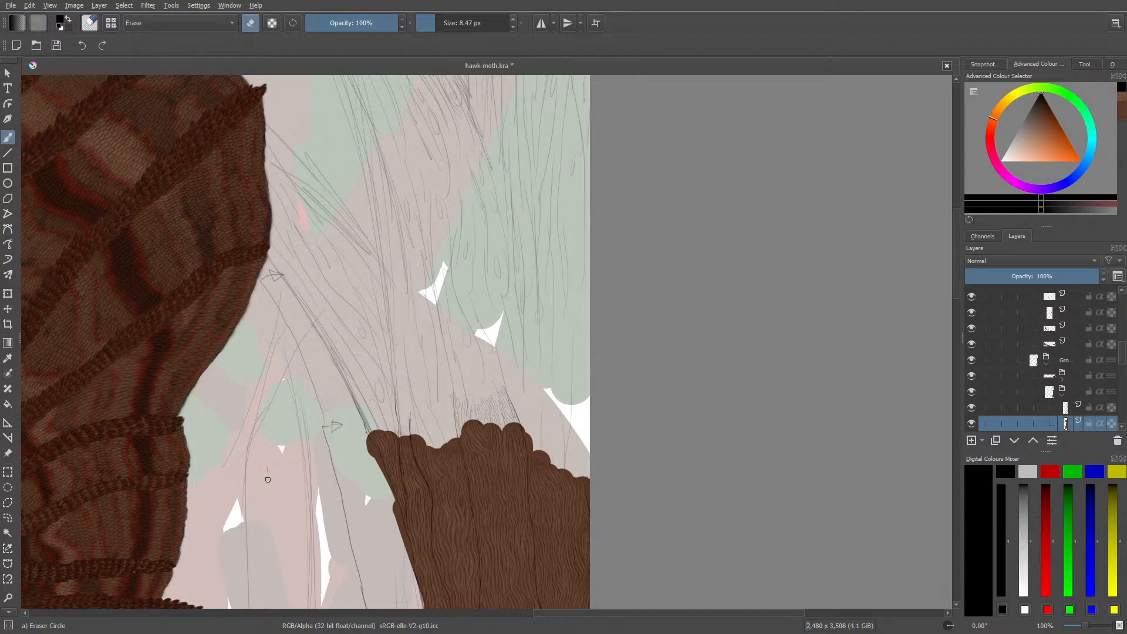
- Examine the overall hawk-moth illustration, from the wings and trunk down to the roots
left_click_drag(957, 276, 965, 302)
mouse_move(967, 305)
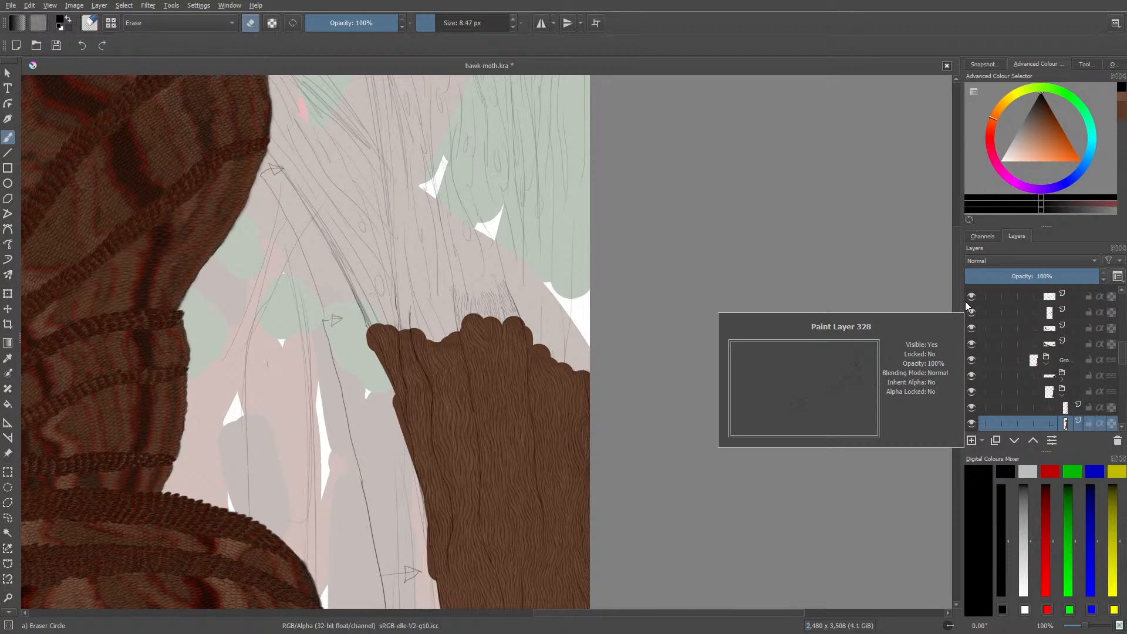
left_click(1085, 626)
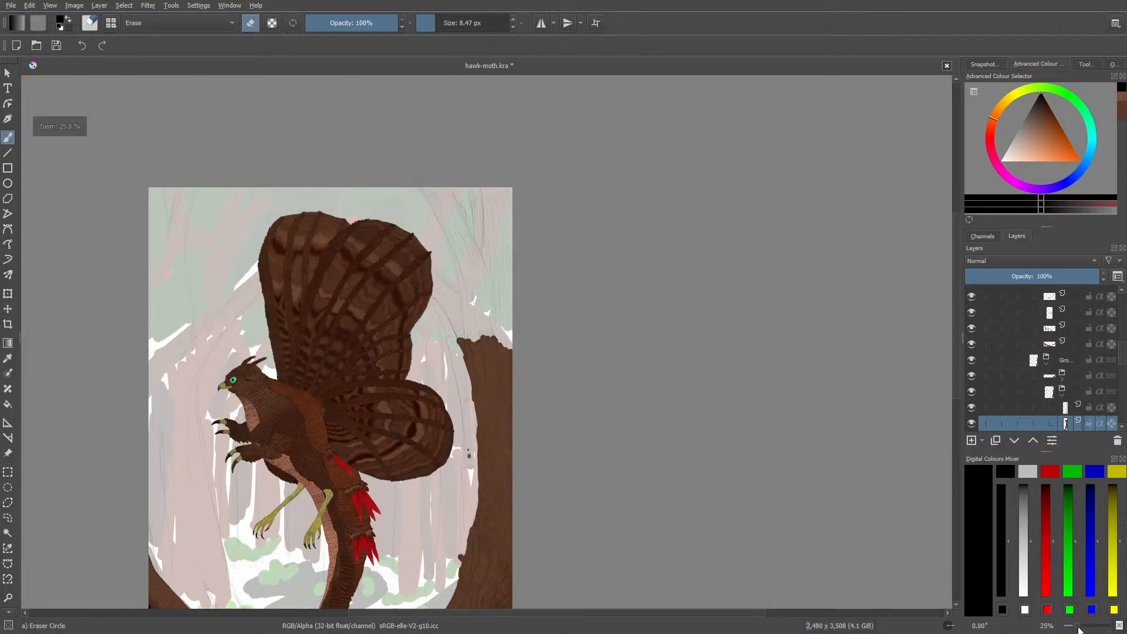
left_click_drag(1078, 627, 1079, 628)
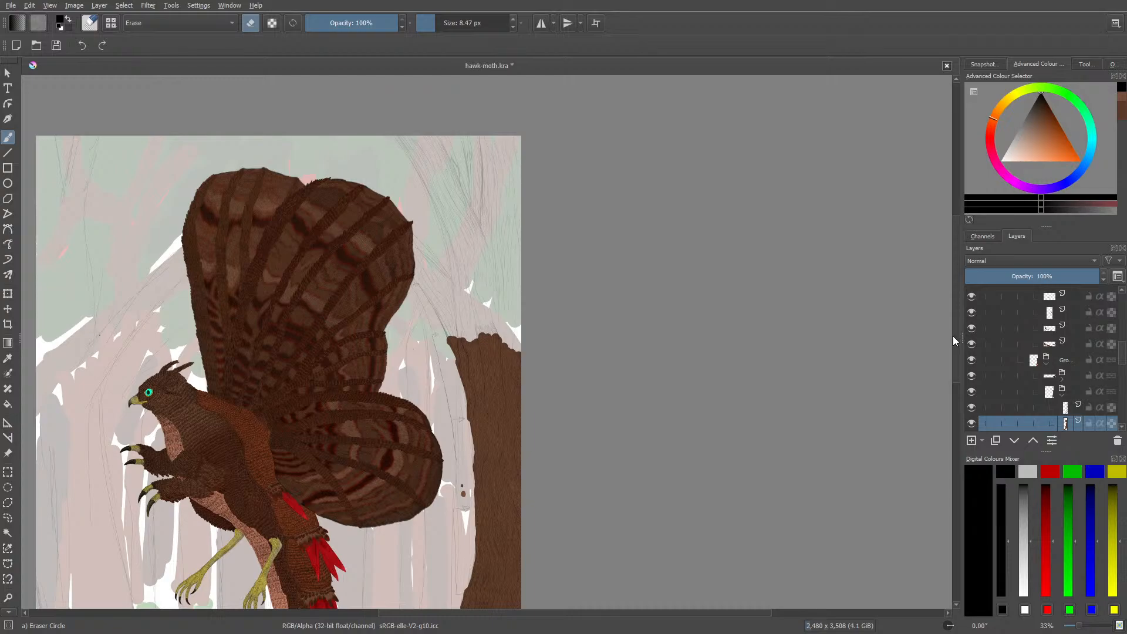
left_click_drag(957, 352, 960, 414)
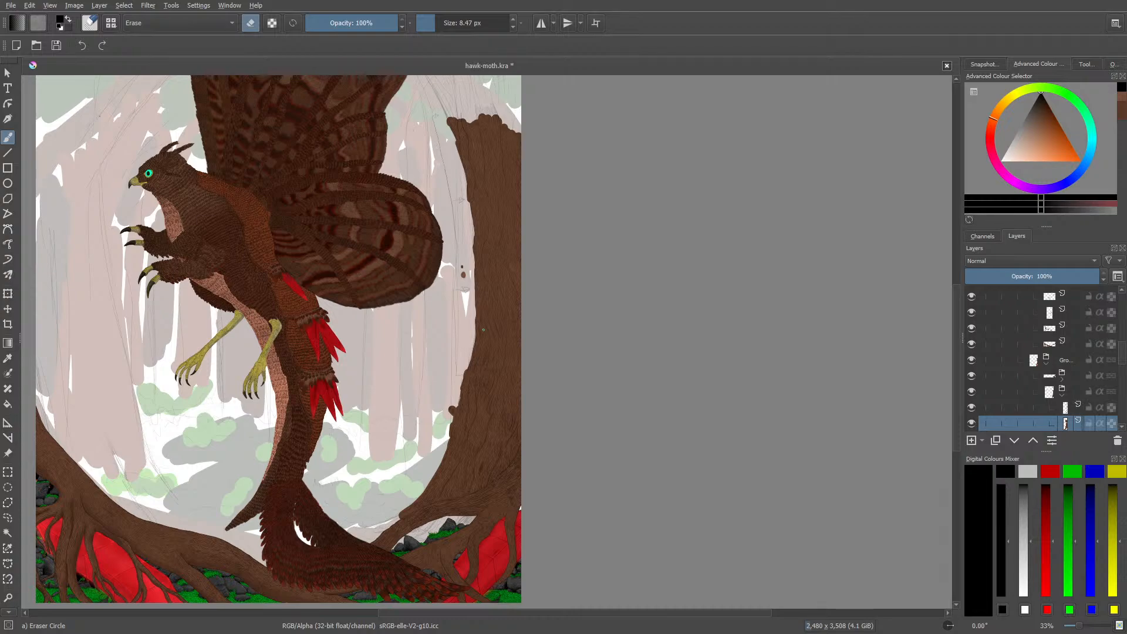
mouse_move(955, 352)
left_mouse_down()
mouse_move(945, 280)
mouse_move(942, 396)
mouse_move(945, 346)
left_mouse_up()
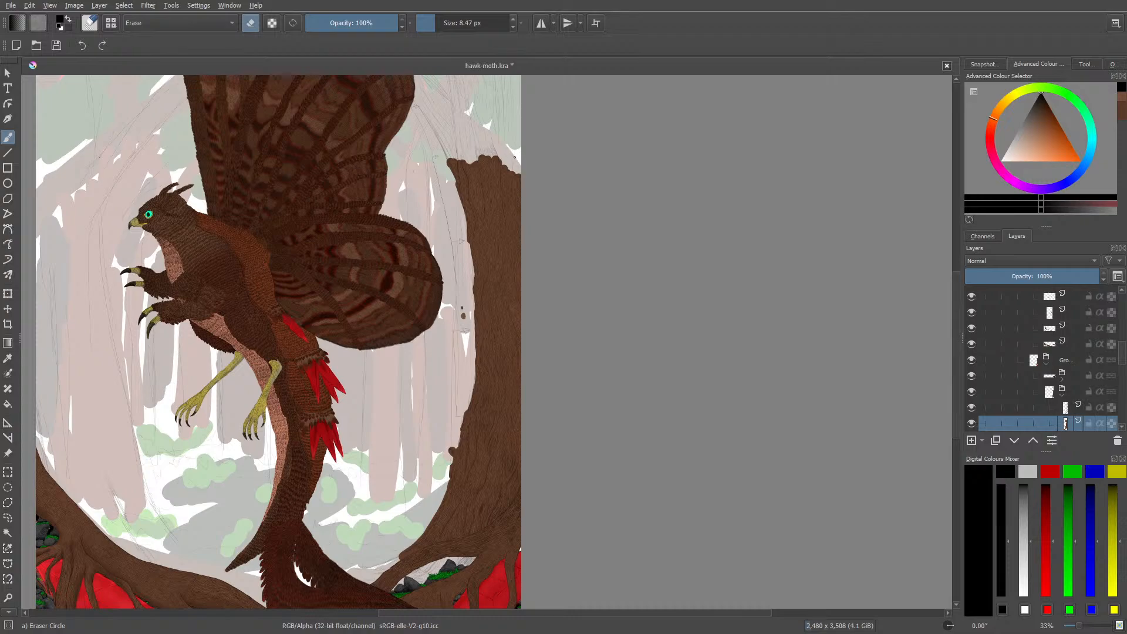
mouse_move(603, 611)
left_mouse_down()
mouse_move(375, 601)
mouse_move(461, 604)
left_mouse_up()
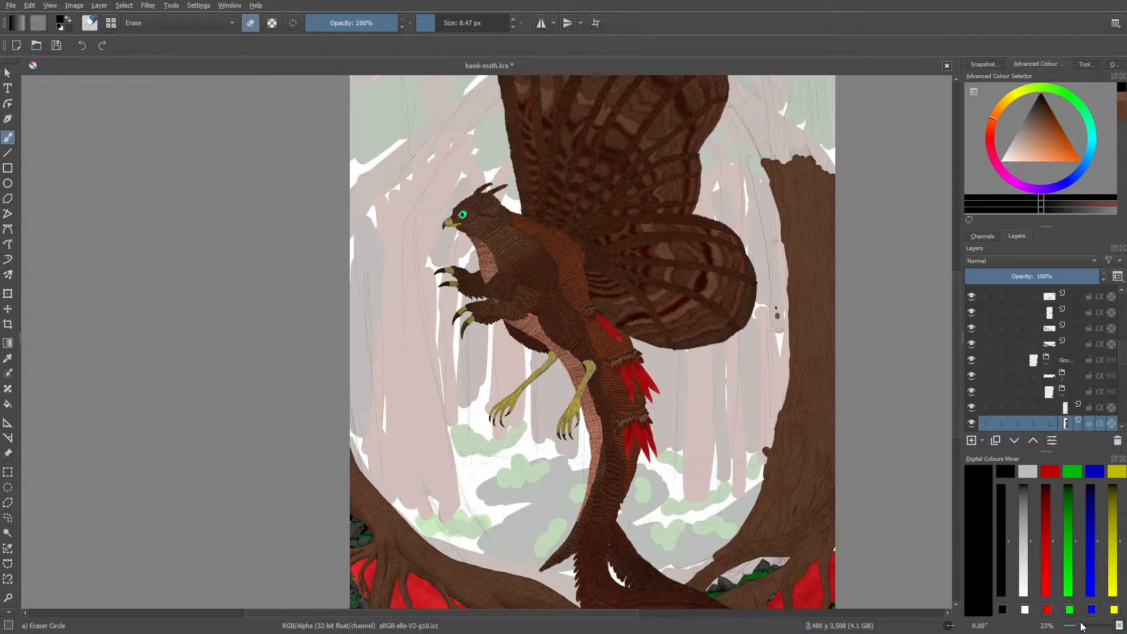
- Return to the Pencil-2 brush and save the hawk-moth file
scroll(1082, 628, "down", 1)
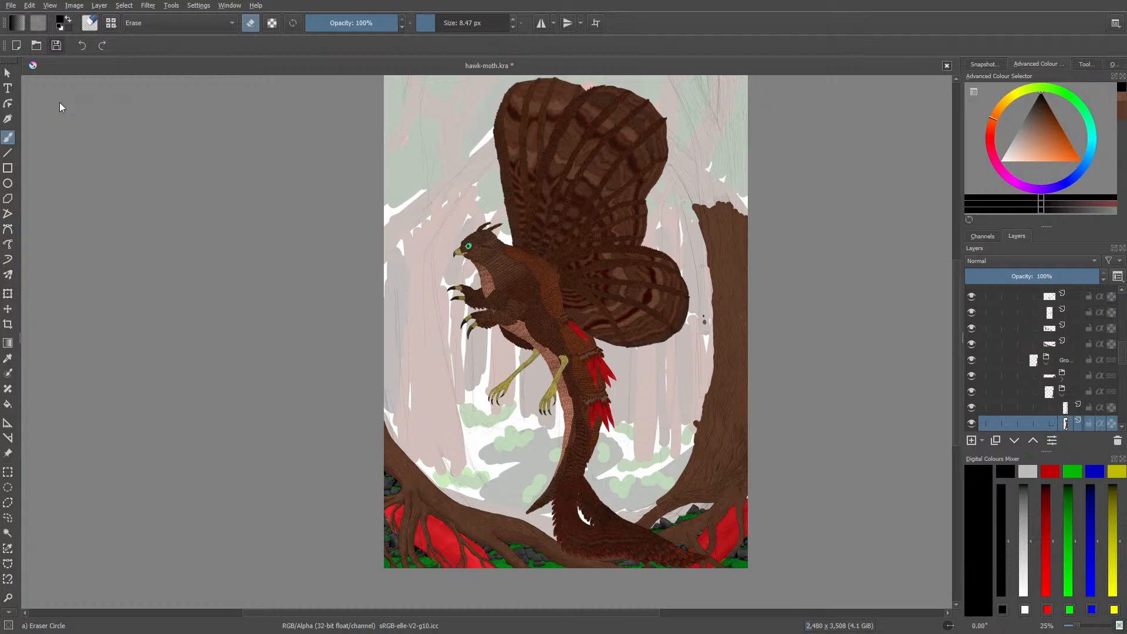
key("e")
key("ctrl+s")
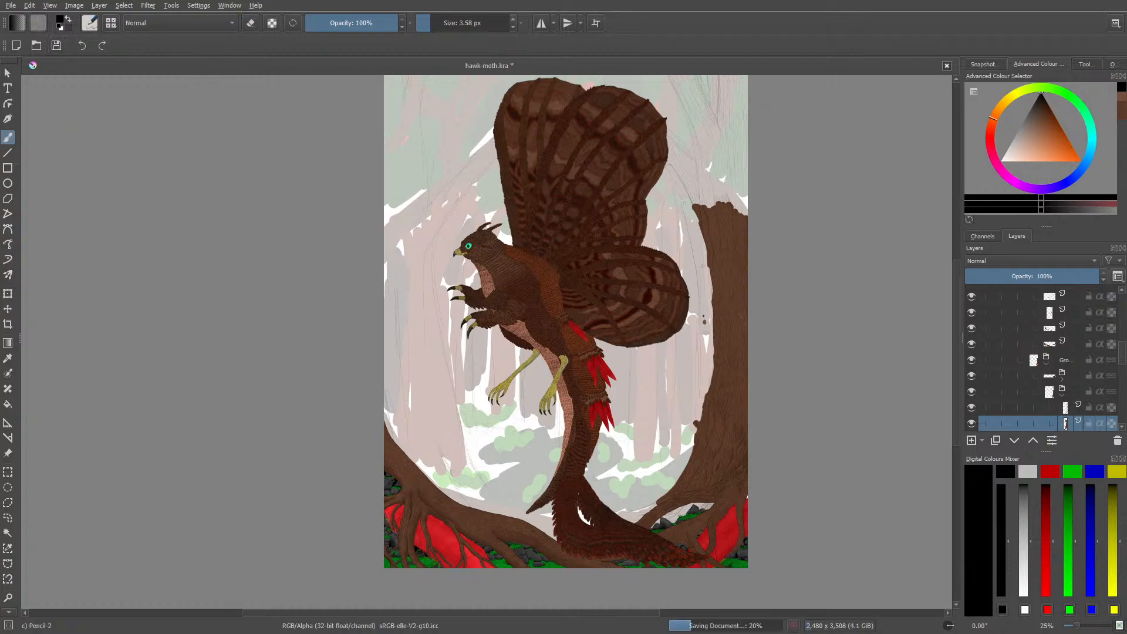